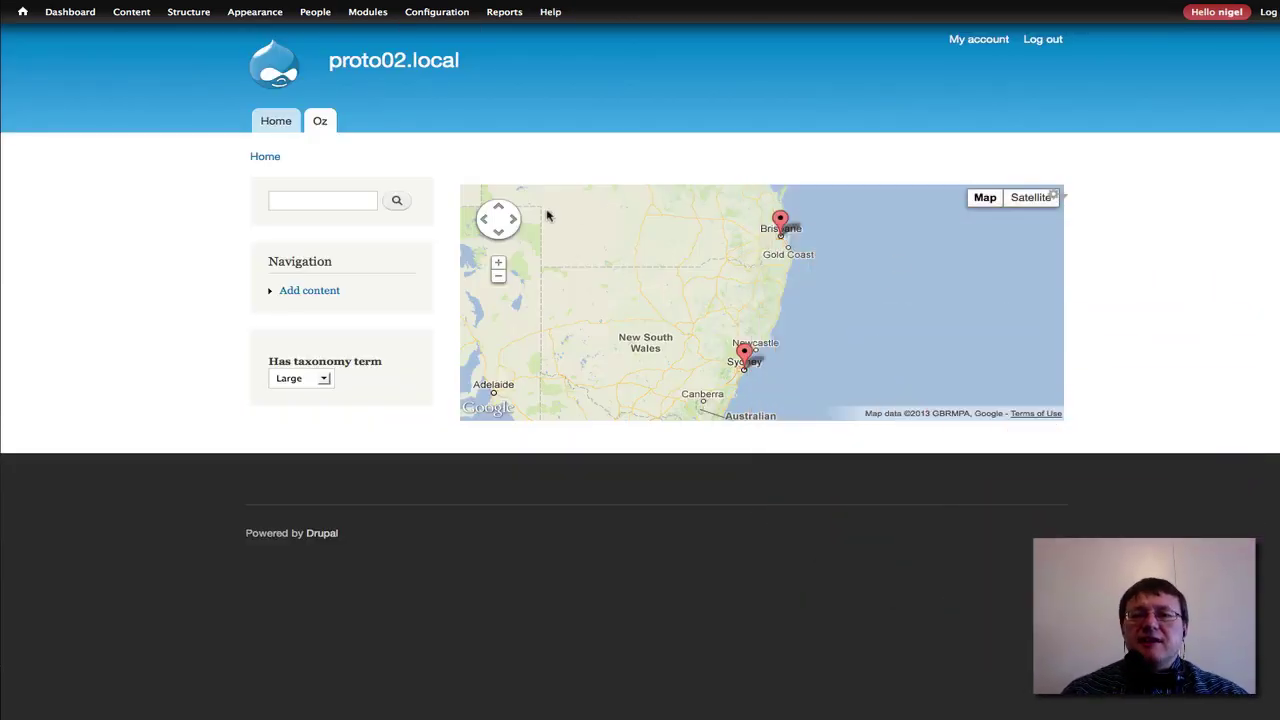
# Open the Brisbane marker's popup on the Oz map and close it again
pyautogui.click(780, 222)
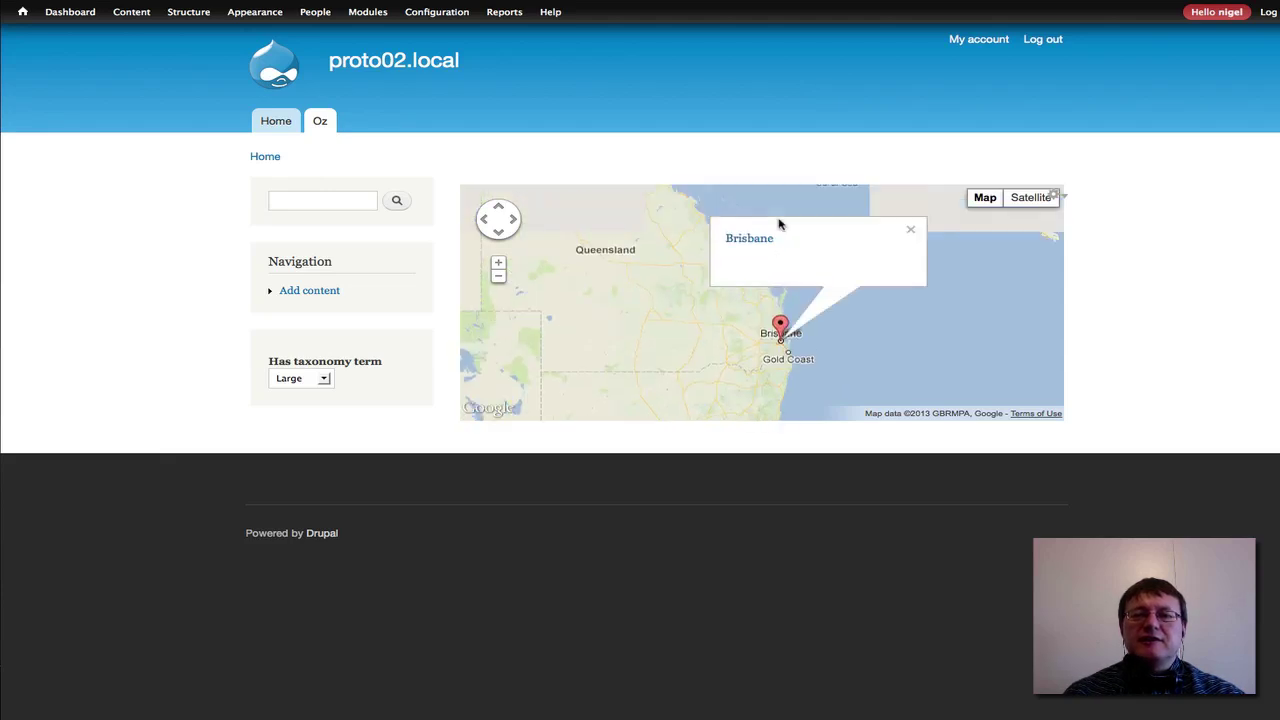
pyautogui.click(910, 230)
pyautogui.scroll(-1, 900, 313)
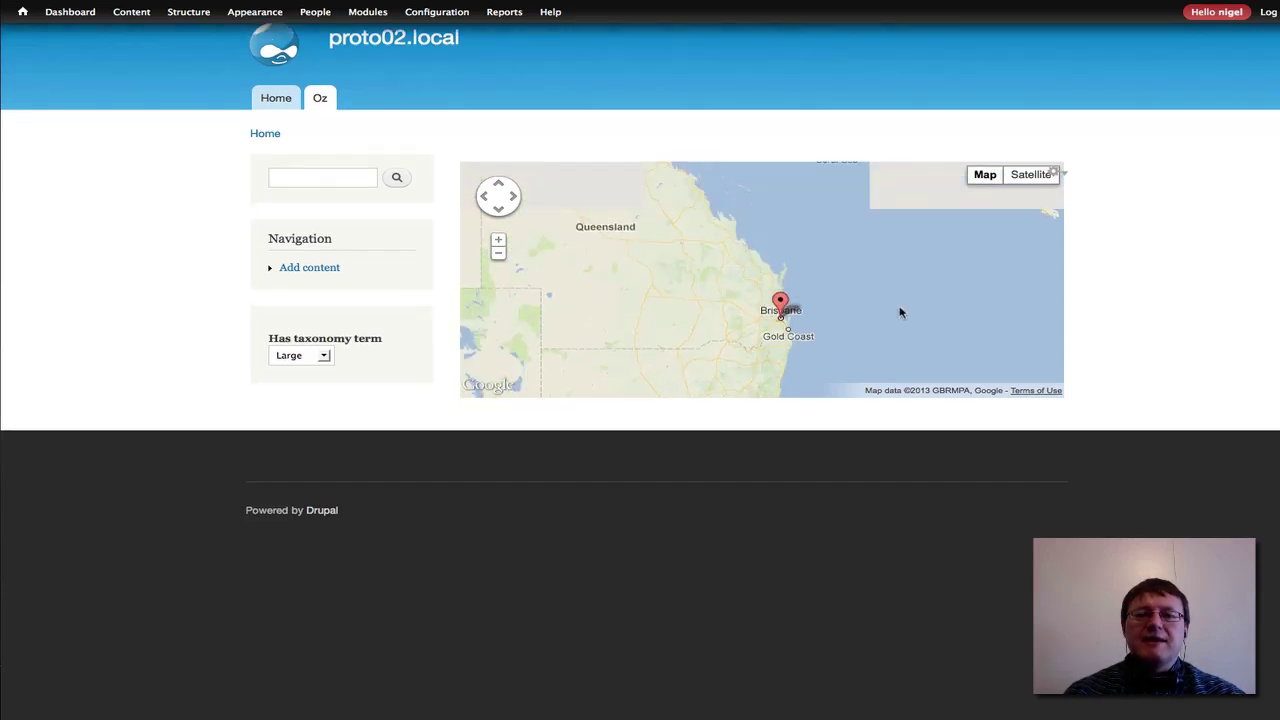
# Try the map's taxonomy term filter by switching between Large and Medium, finishing on Medium
pyautogui.click(324, 358)
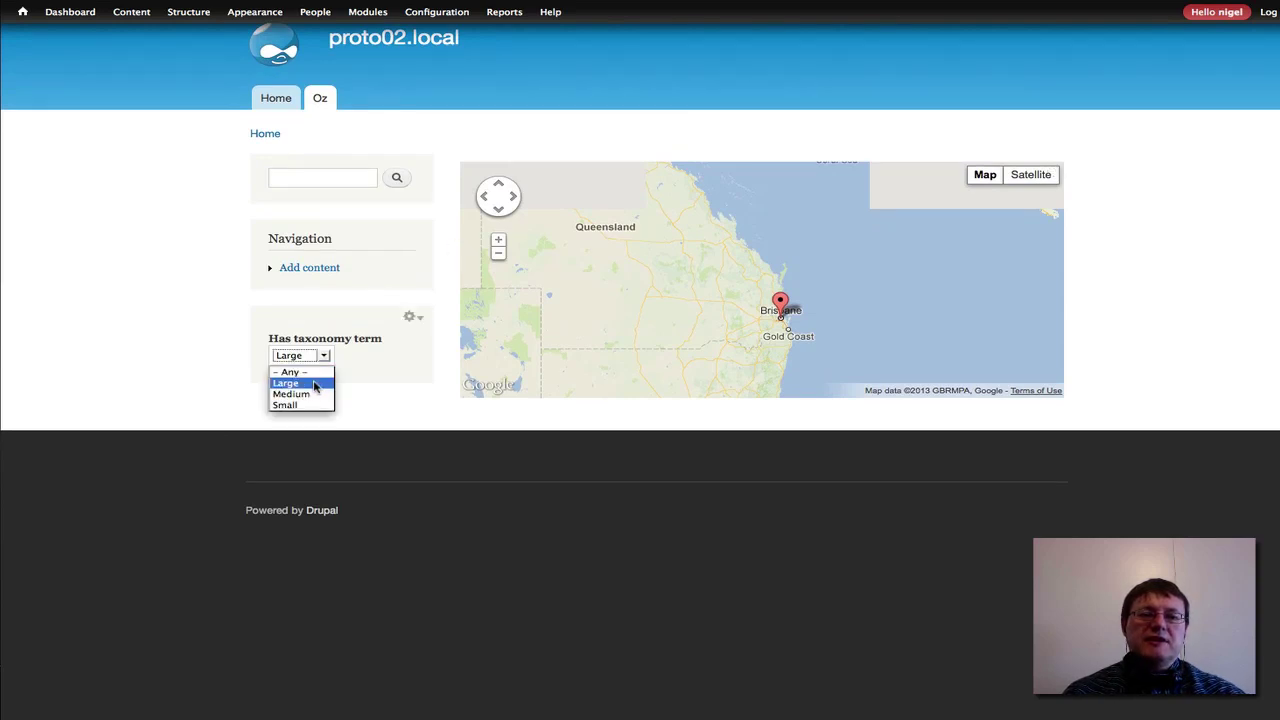
pyautogui.click(304, 386)
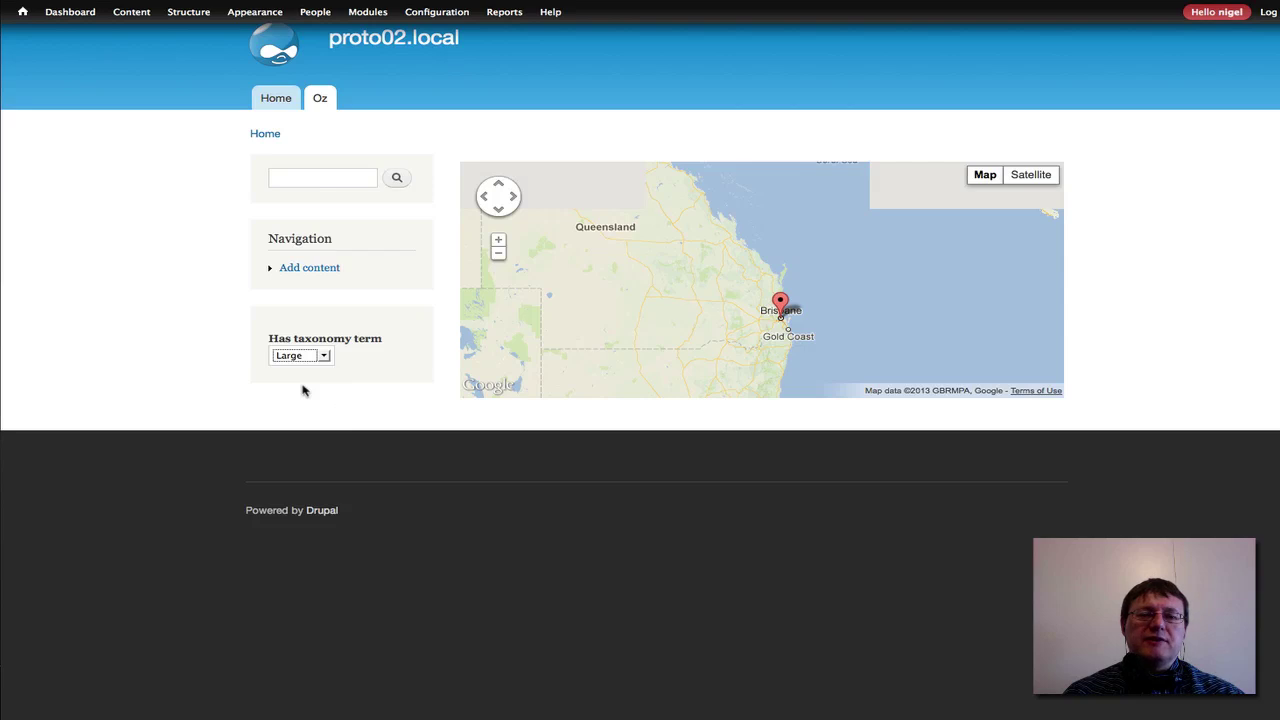
pyautogui.click(325, 358)
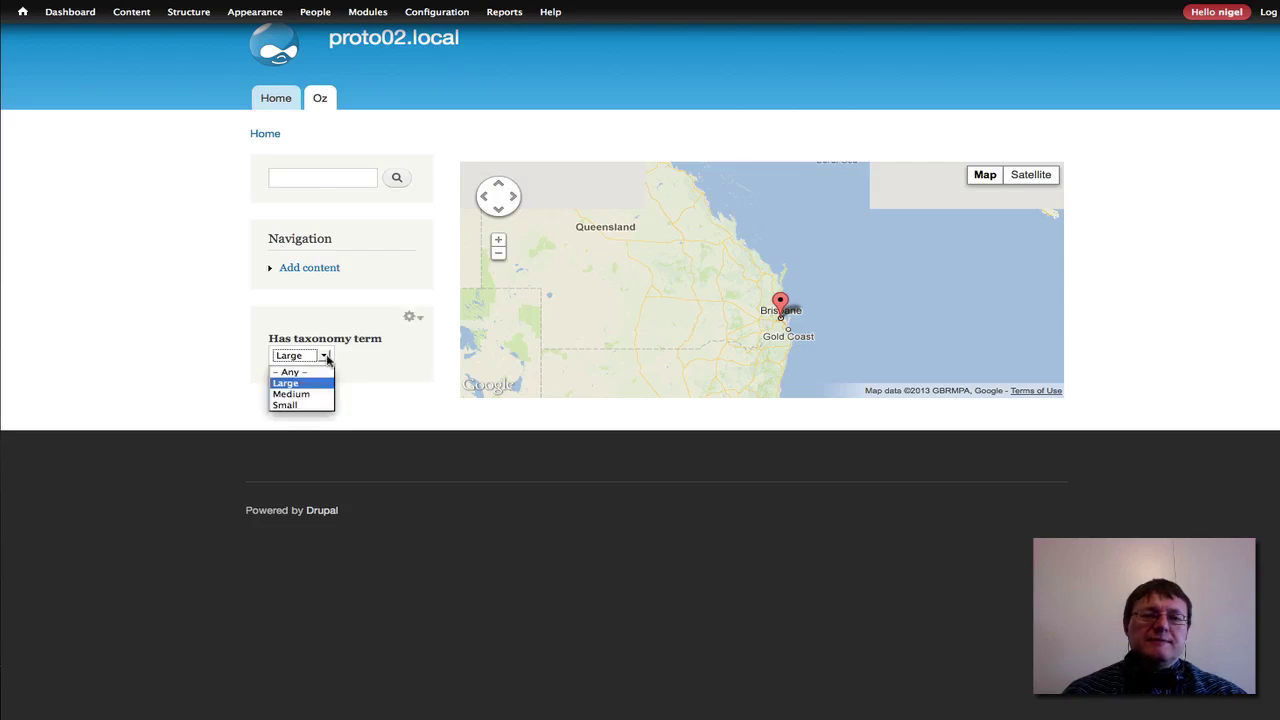
pyautogui.click(305, 394)
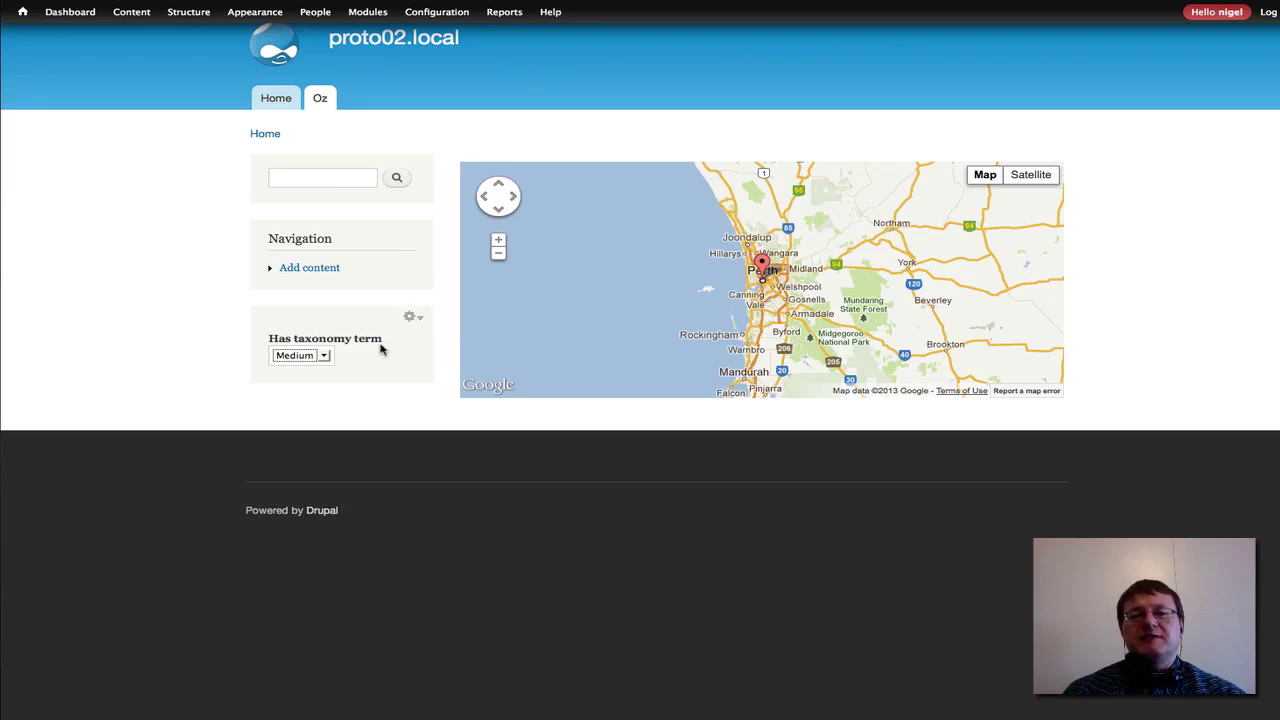
pyautogui.click(323, 356)
pyautogui.click(305, 380)
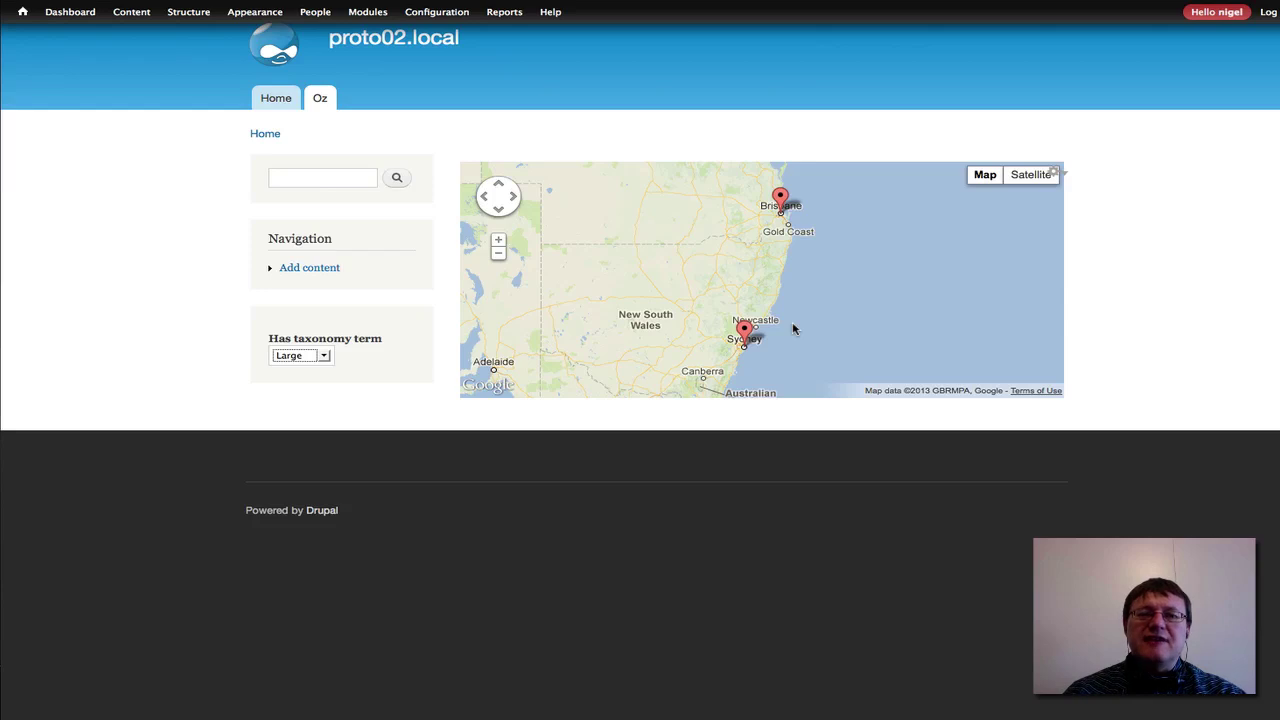
pyautogui.click(325, 357)
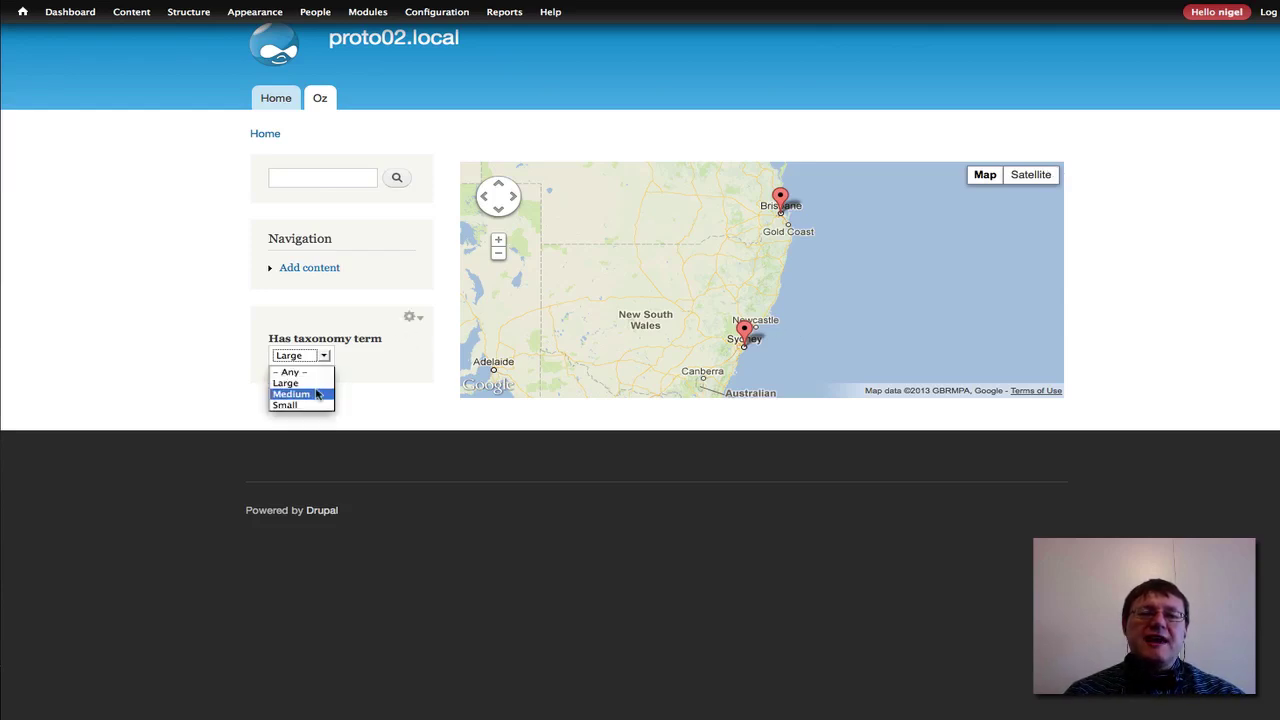
pyautogui.click(315, 394)
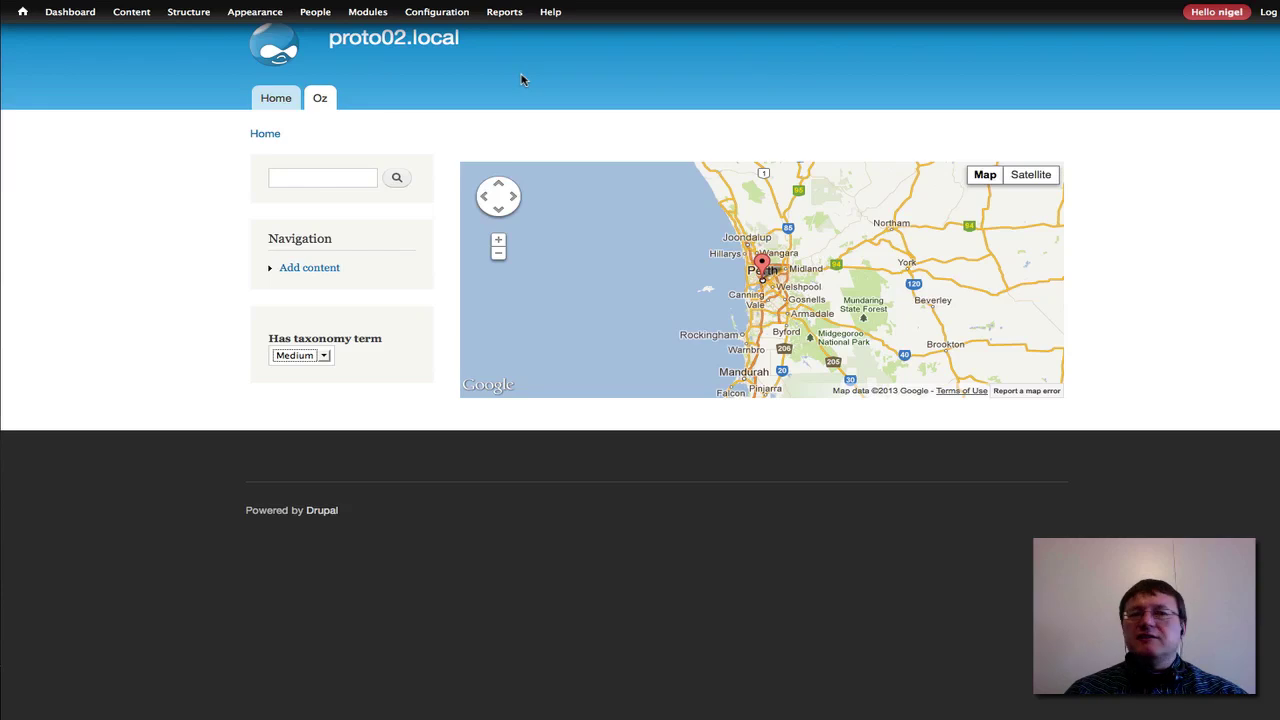
# Switch to the geofield map tutorial page and examine its prerequisites, required modules, implementation steps and conclusion
pyautogui.click(442, 44)
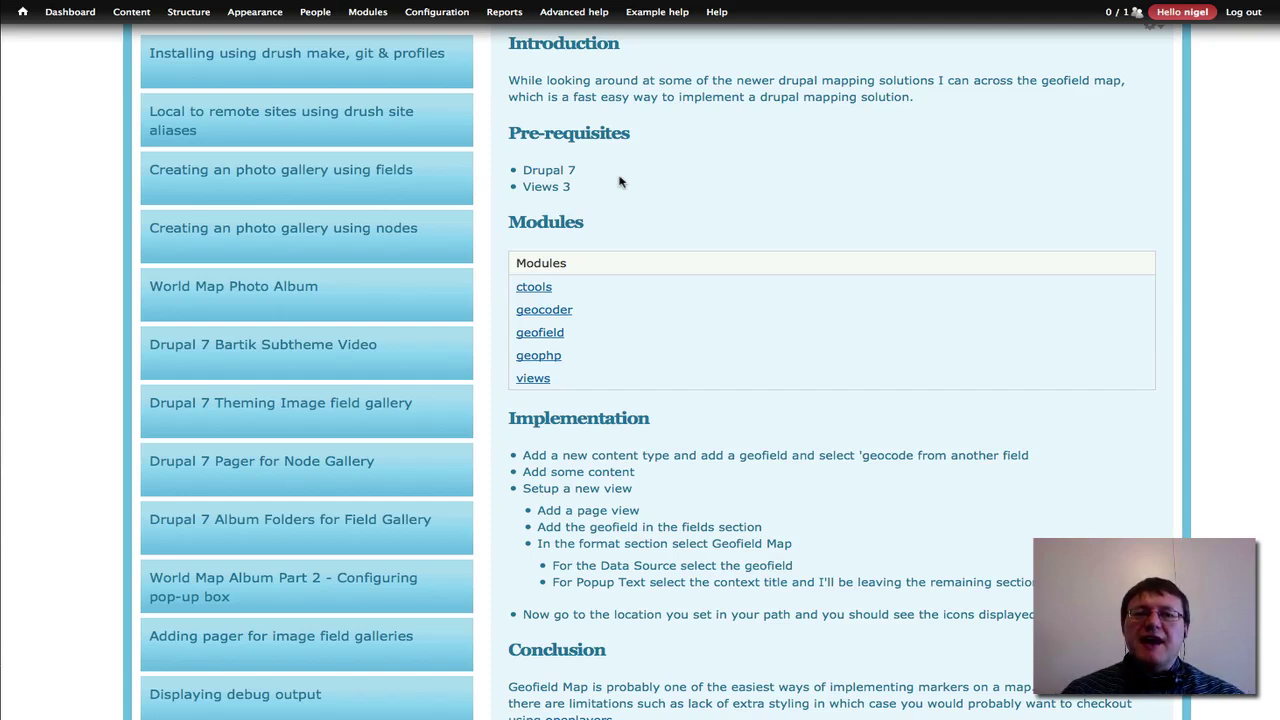
pyautogui.scroll(-3, 727, 263)
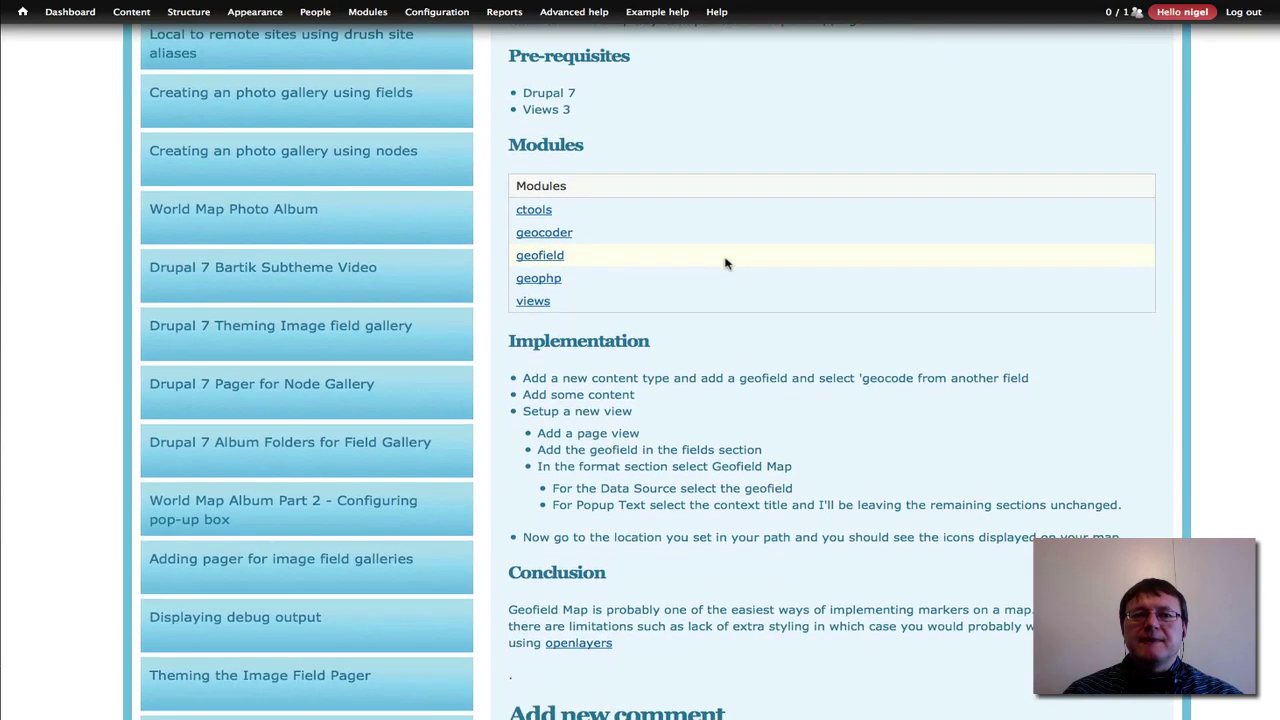
pyautogui.scroll(3, 727, 263)
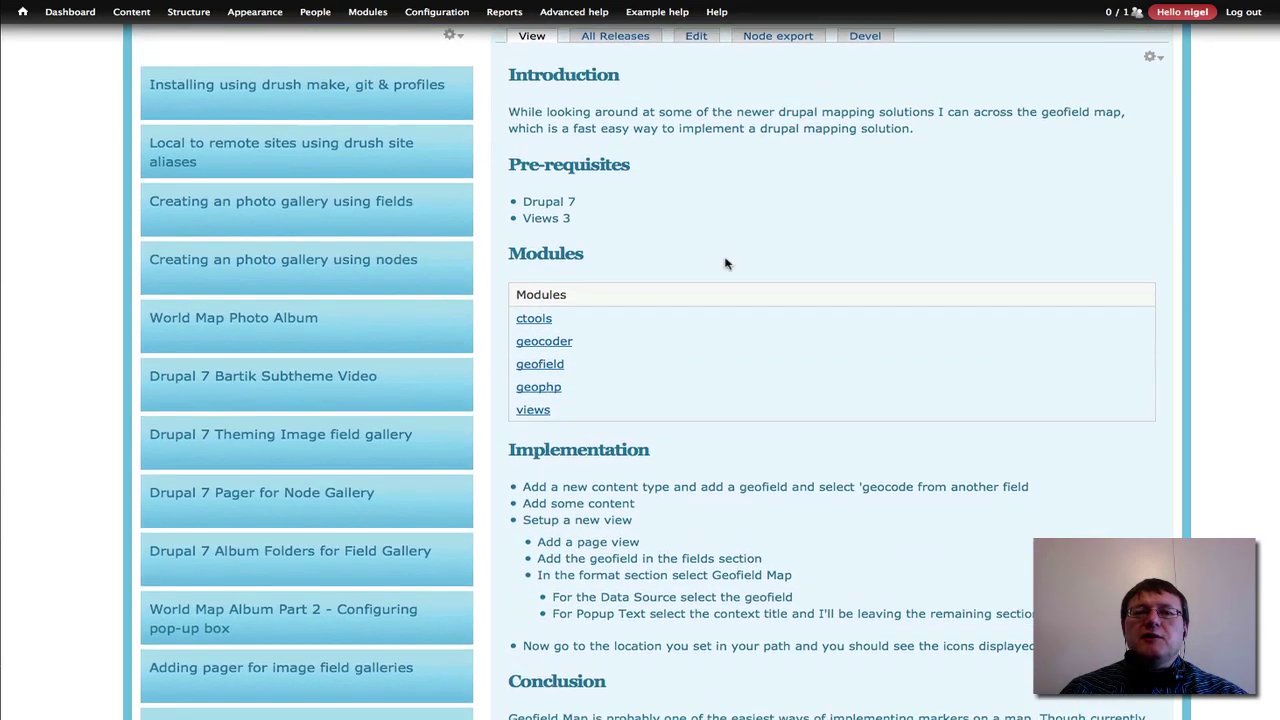
pyautogui.scroll(-1, 727, 263)
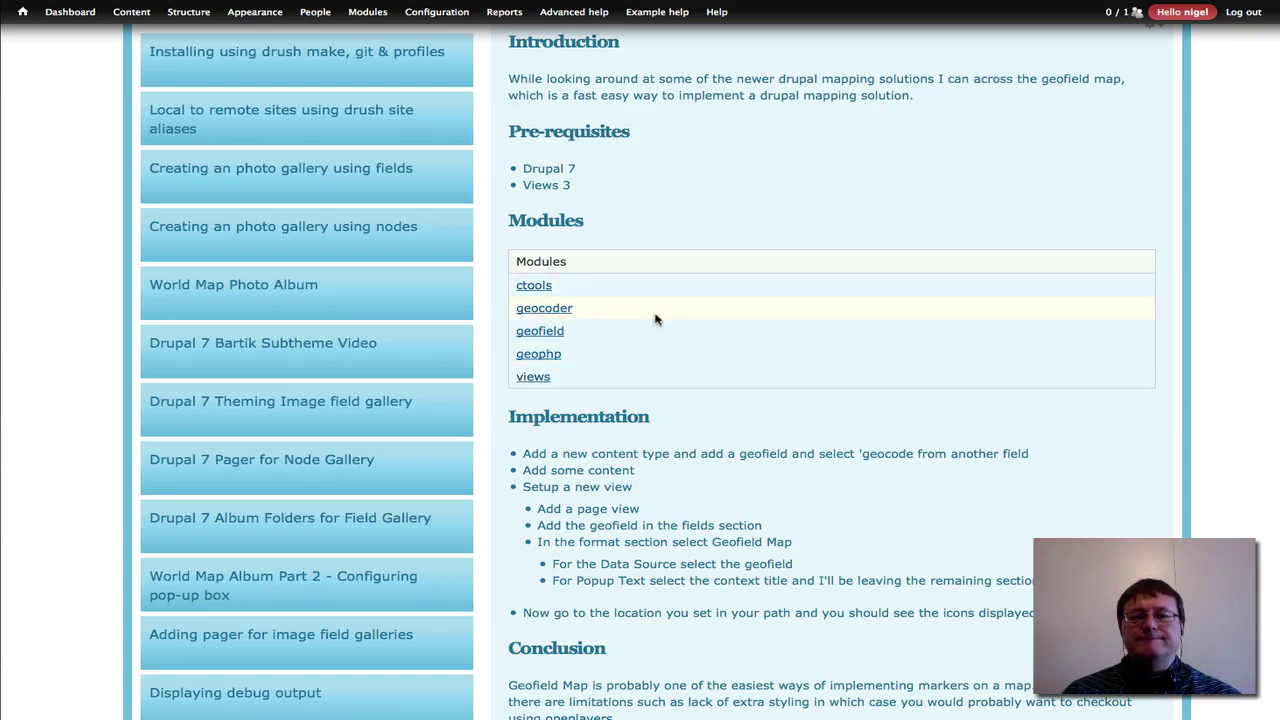
pyautogui.scroll(-2, 797, 440)
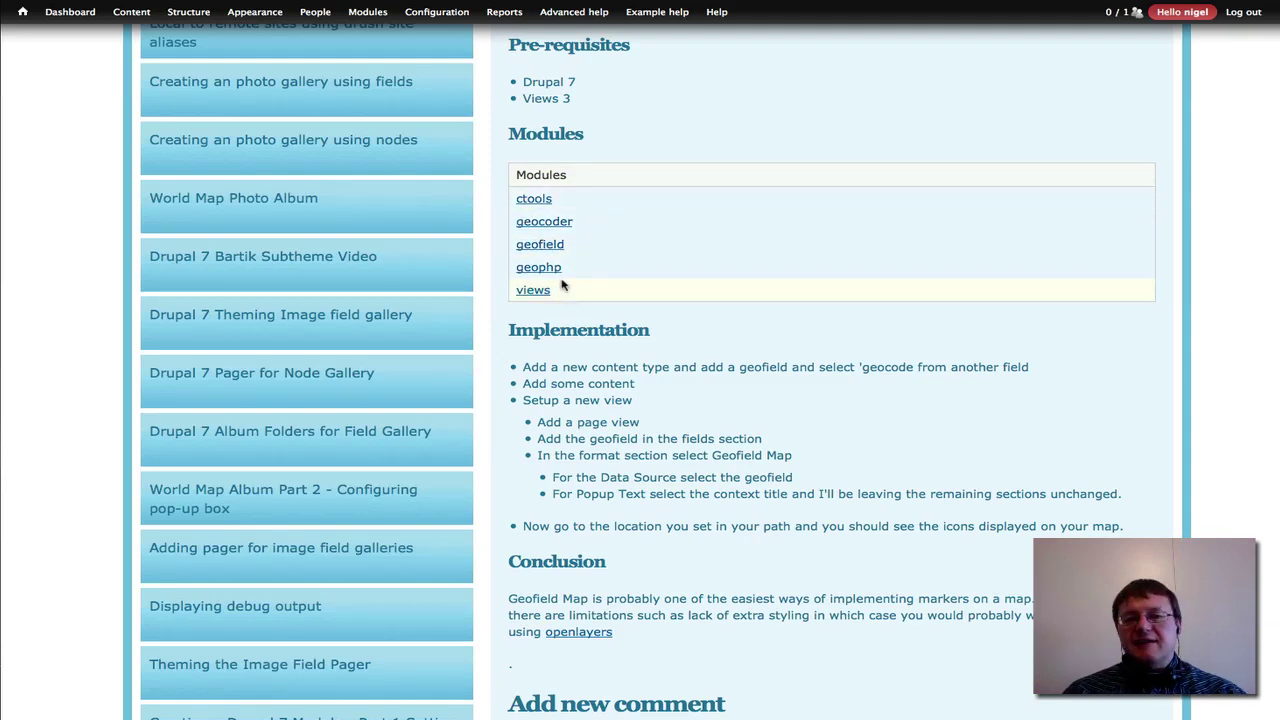
pyautogui.scroll(-5, 732, 374)
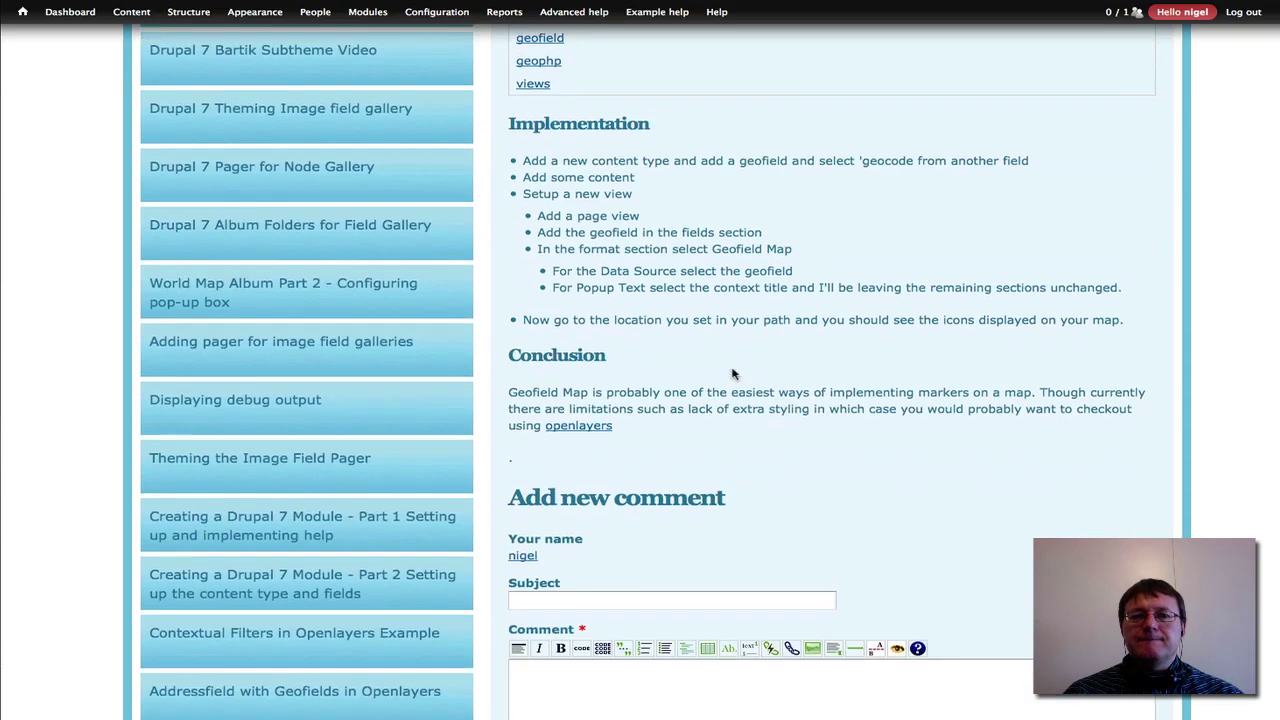
pyautogui.scroll(1, 732, 374)
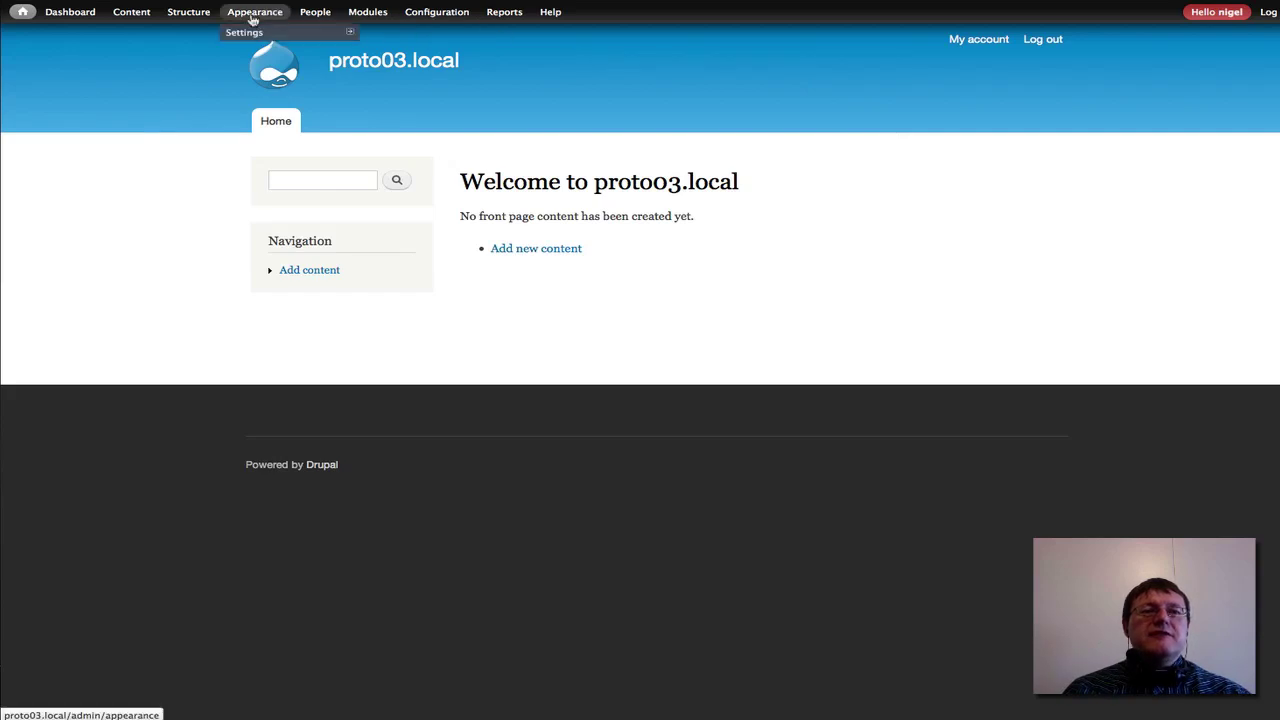
# On the proto03.local site, create and save a new taxonomy vocabulary named Population Size
pyautogui.moveTo(182, 16)
pyautogui.moveTo(194, 86)
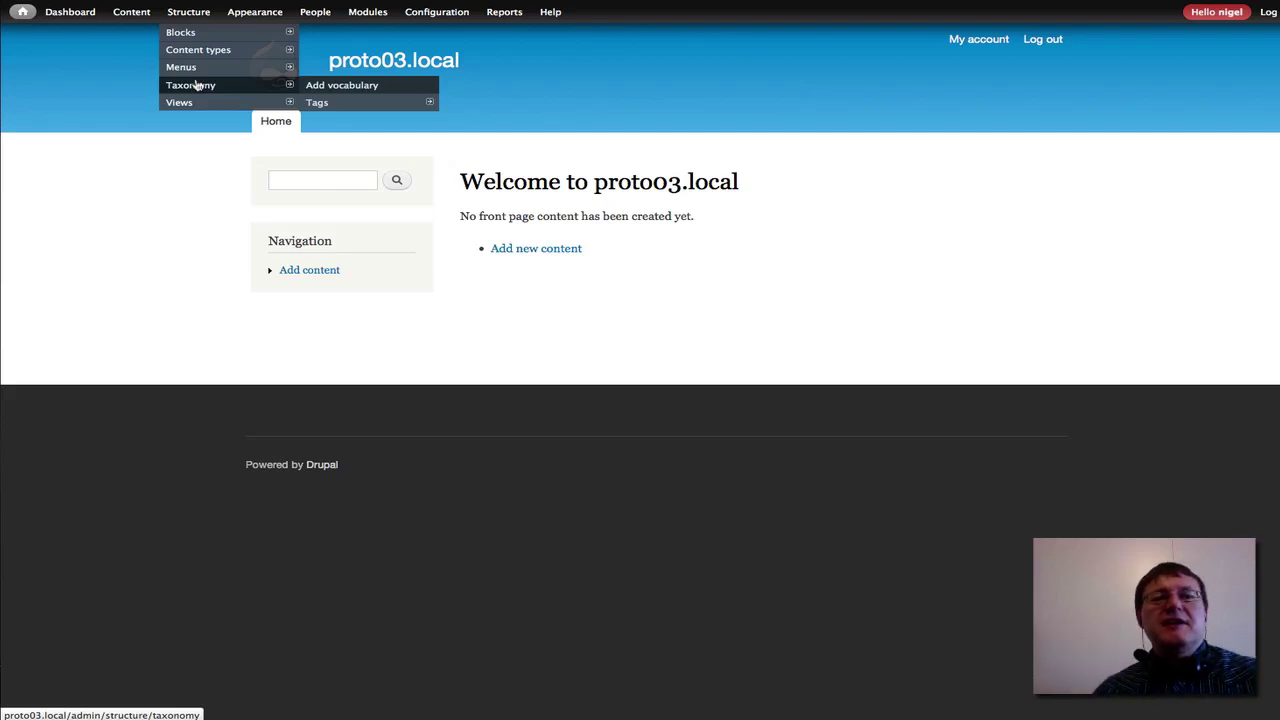
pyautogui.click(348, 87)
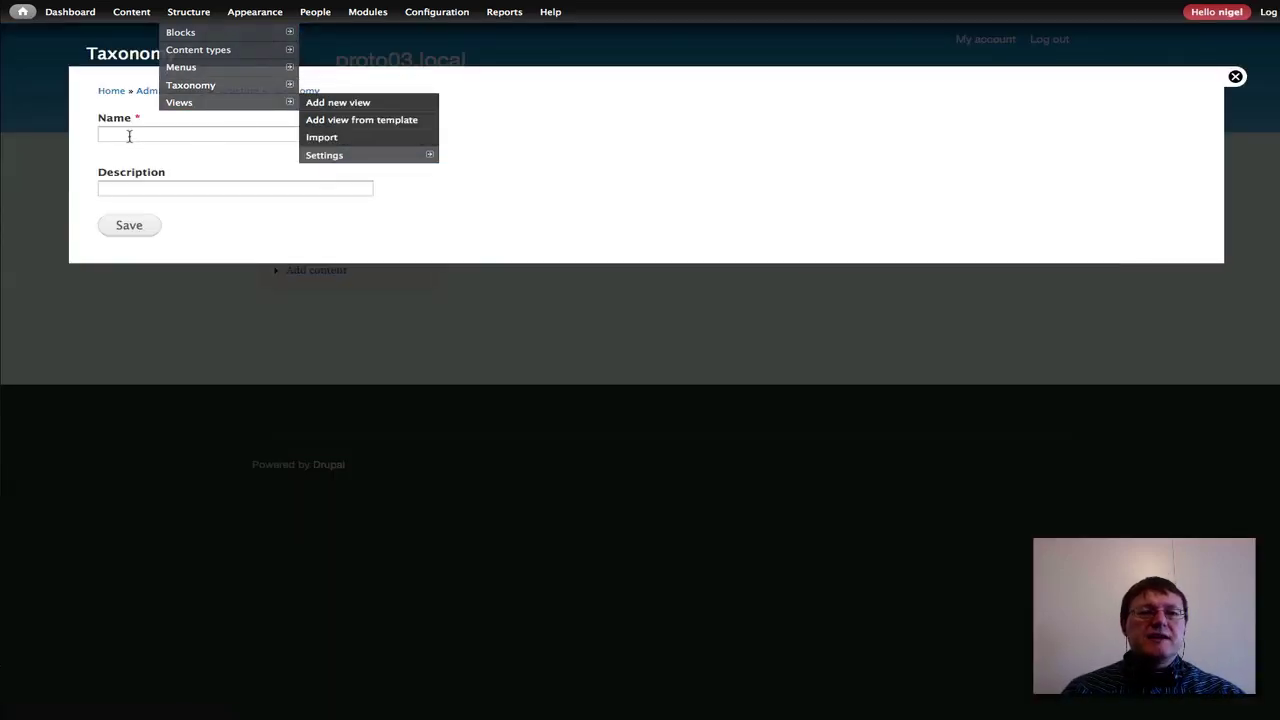
pyautogui.click(129, 136)
pyautogui.write('P')
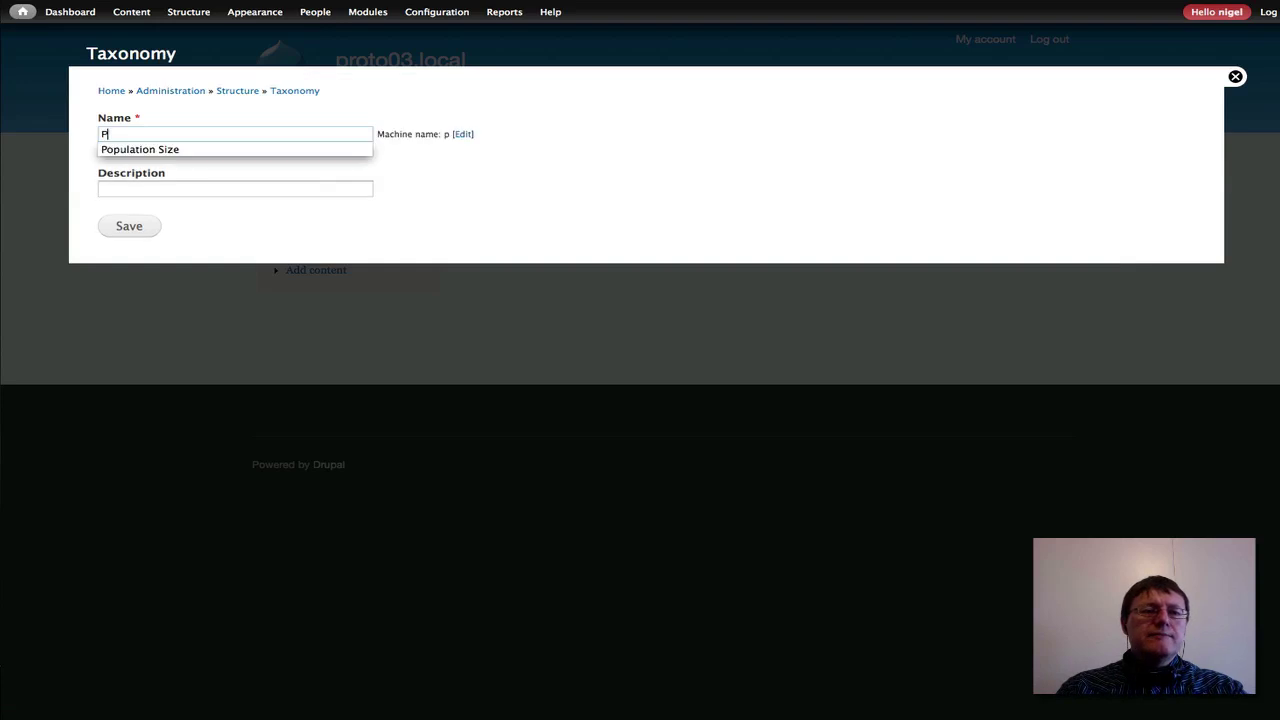
pyautogui.click(151, 150)
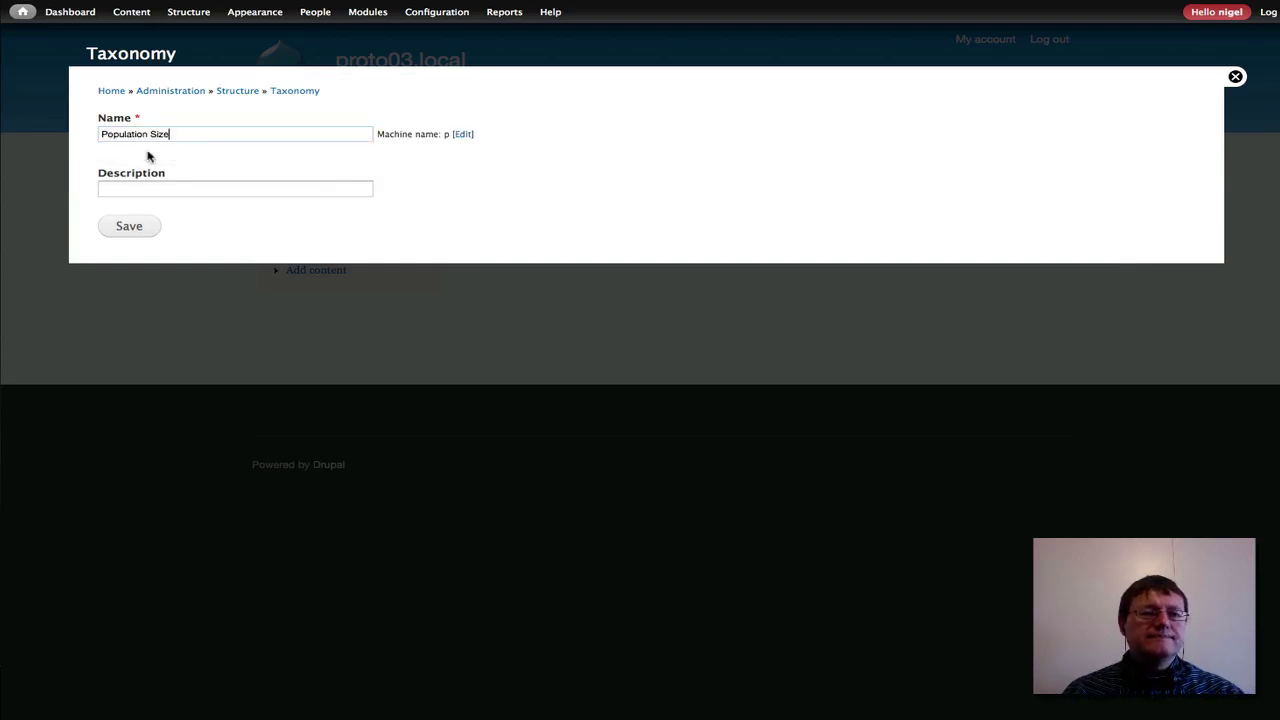
pyautogui.click(128, 227)
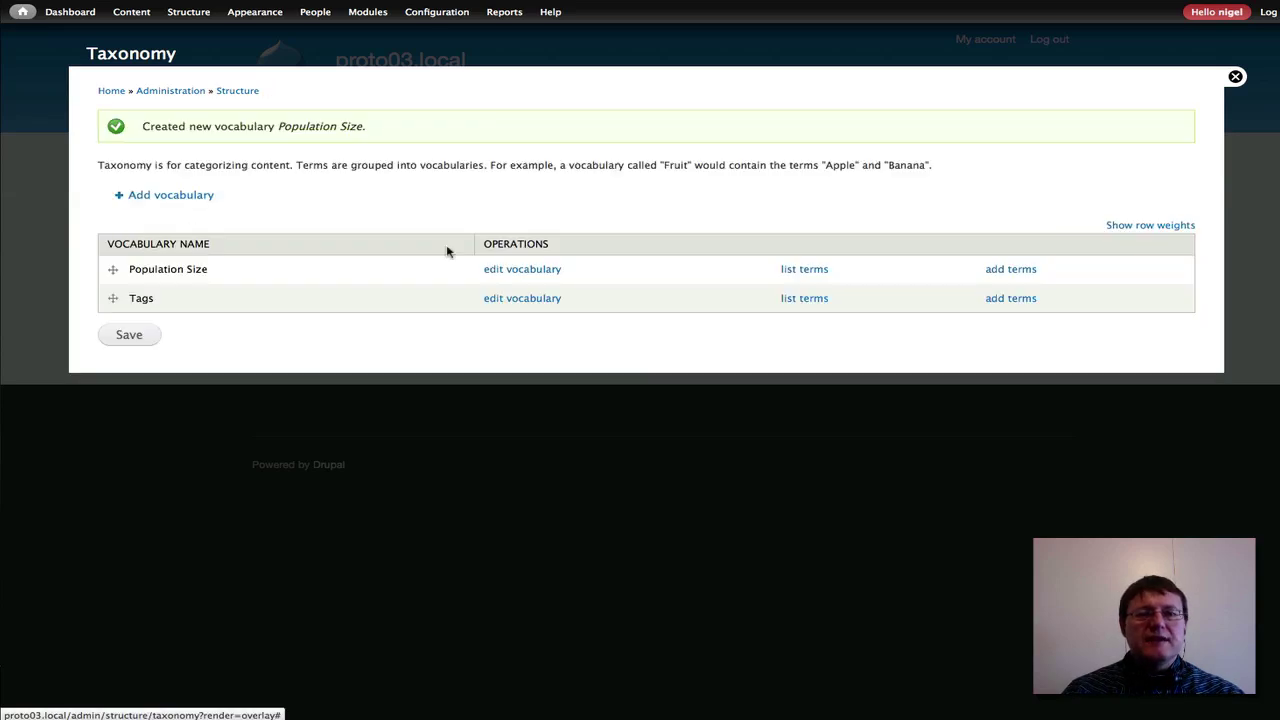
# Add the term Small to the Population Size vocabulary and save it
pyautogui.click(1000, 272)
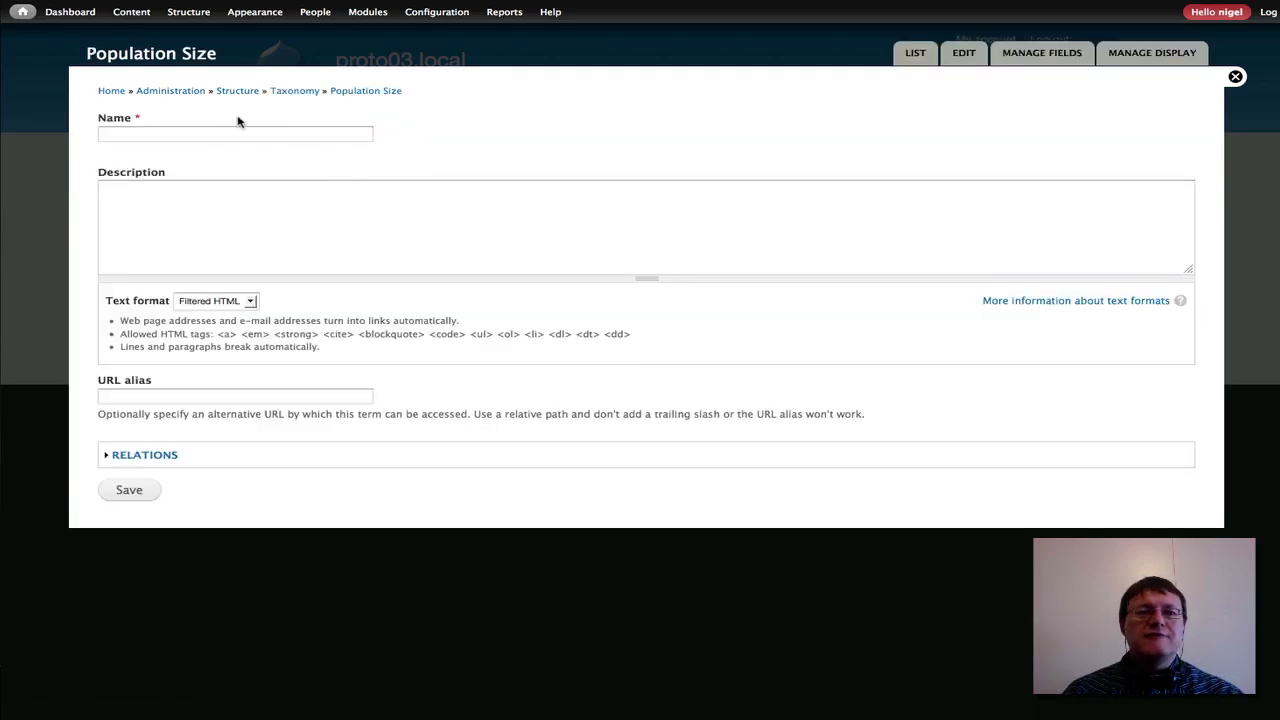
pyautogui.click(194, 127)
pyautogui.write('S')
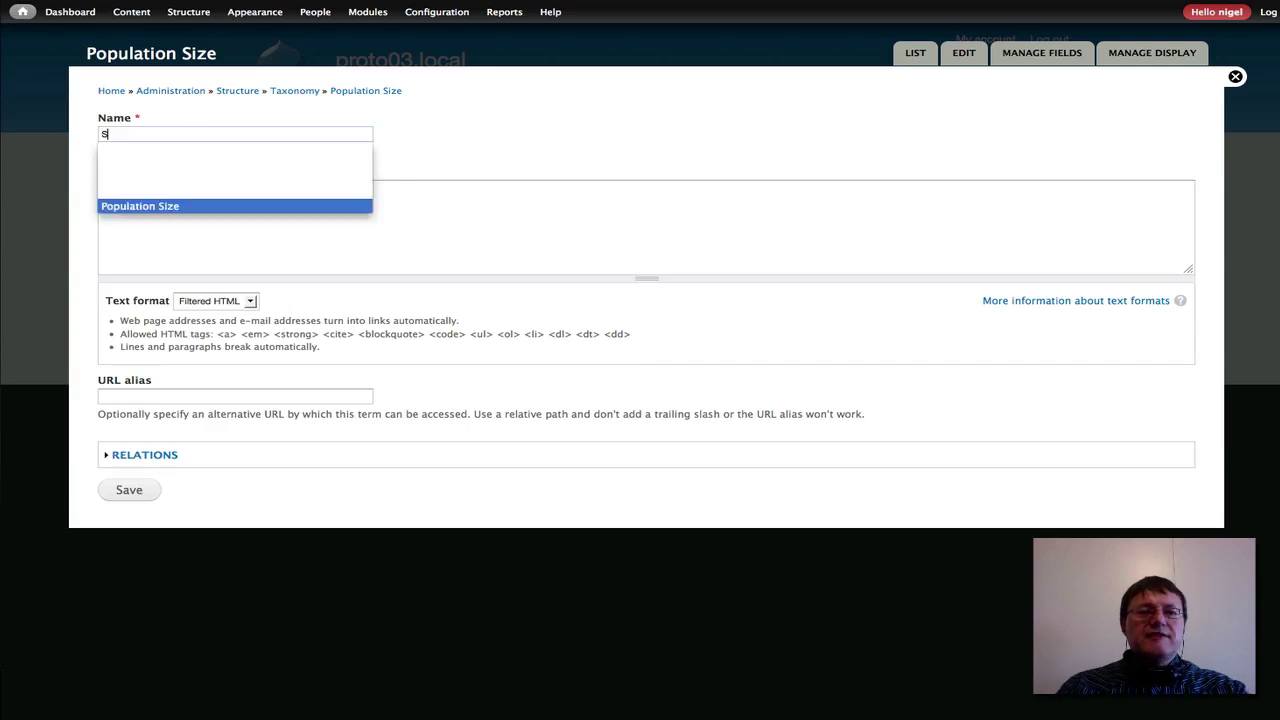
pyautogui.press('Down')
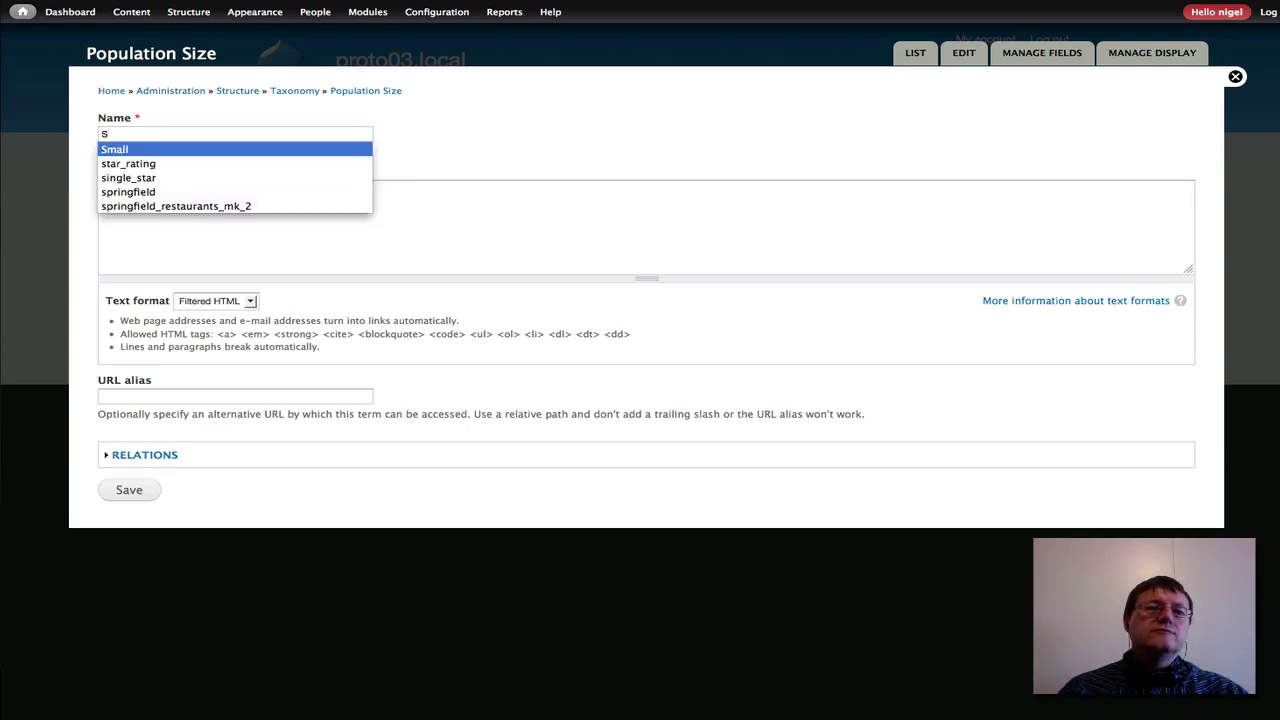
pyautogui.press('Return')
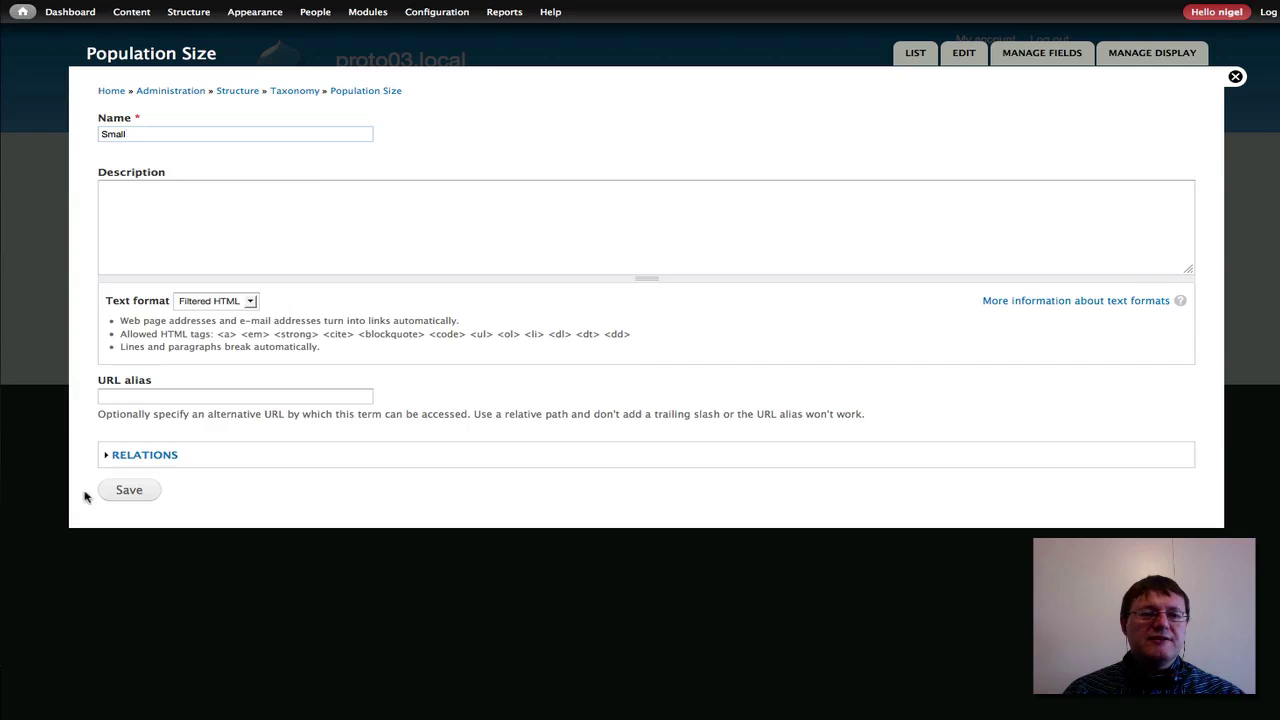
pyautogui.click(130, 496)
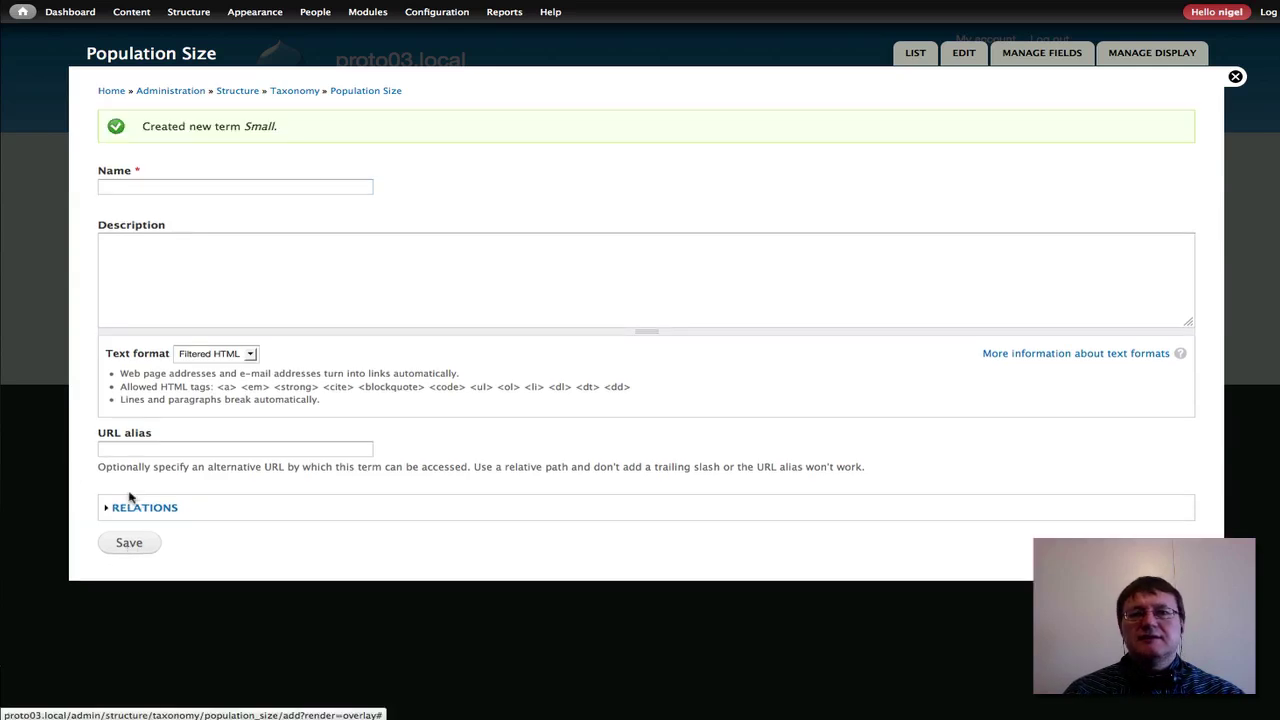
# Add the term Medium to the Population Size vocabulary and save it
pyautogui.click(128, 188)
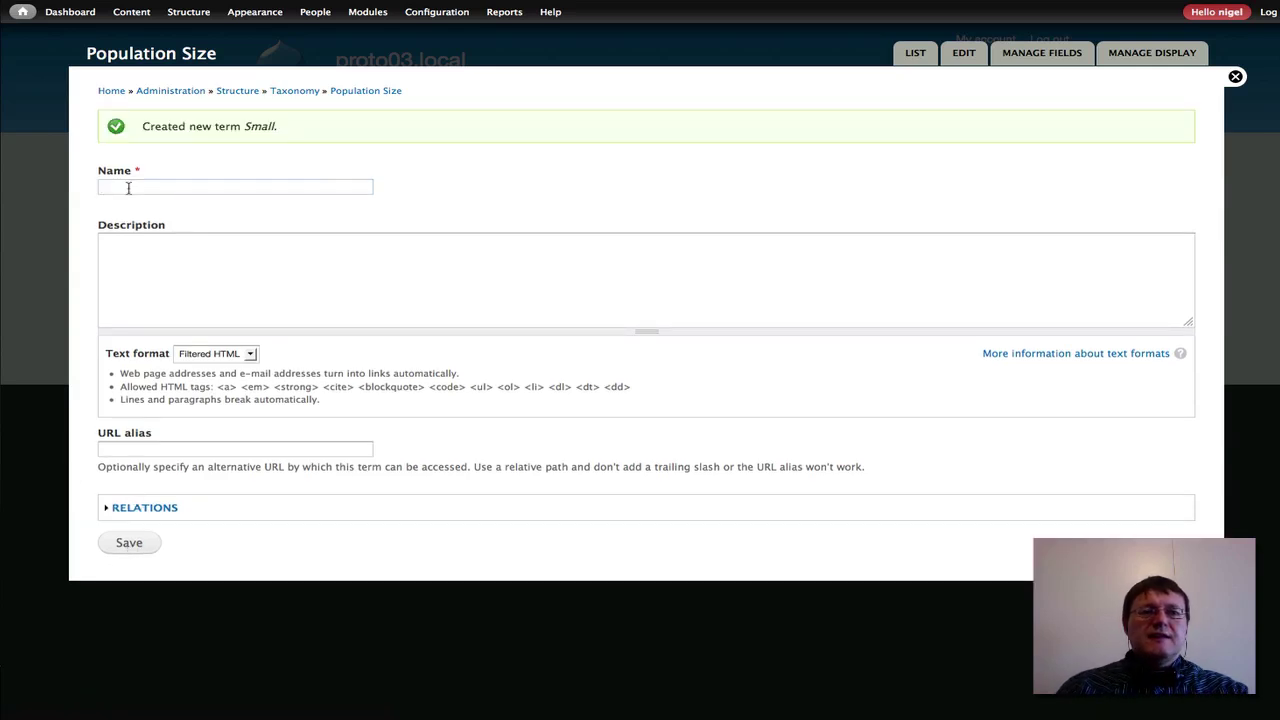
pyautogui.write('M')
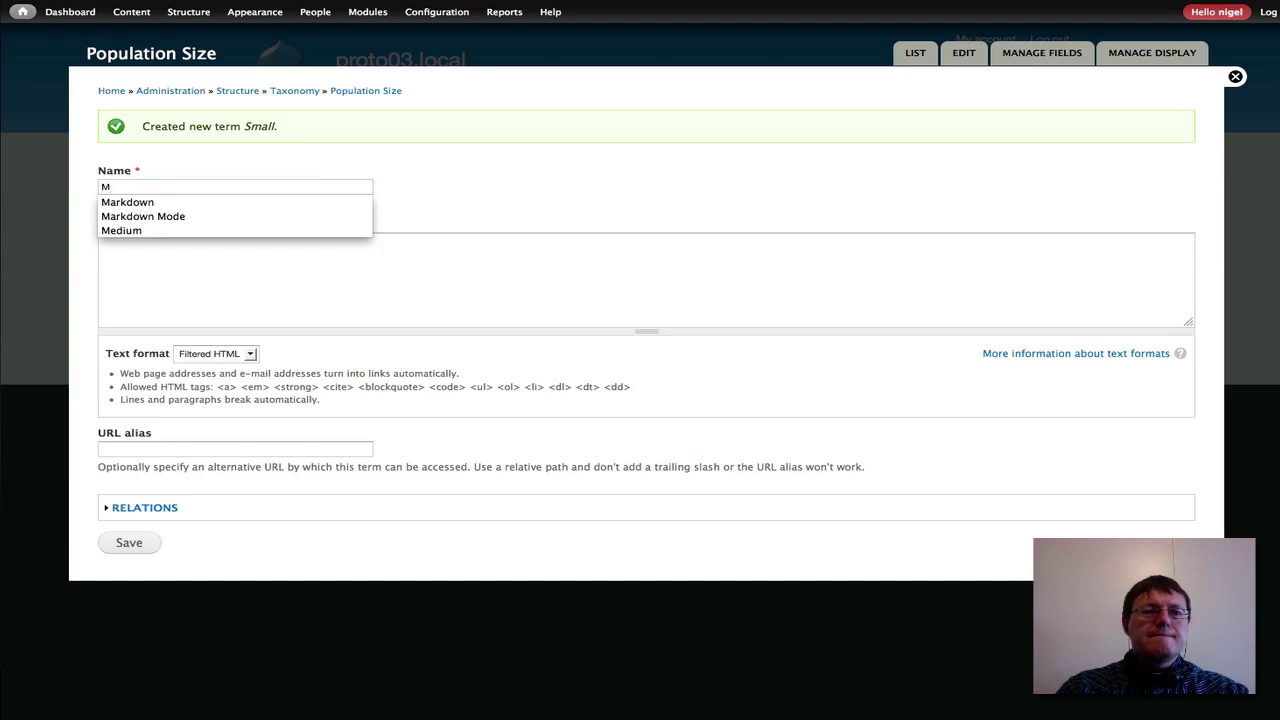
pyautogui.write('e')
pyautogui.click(118, 202)
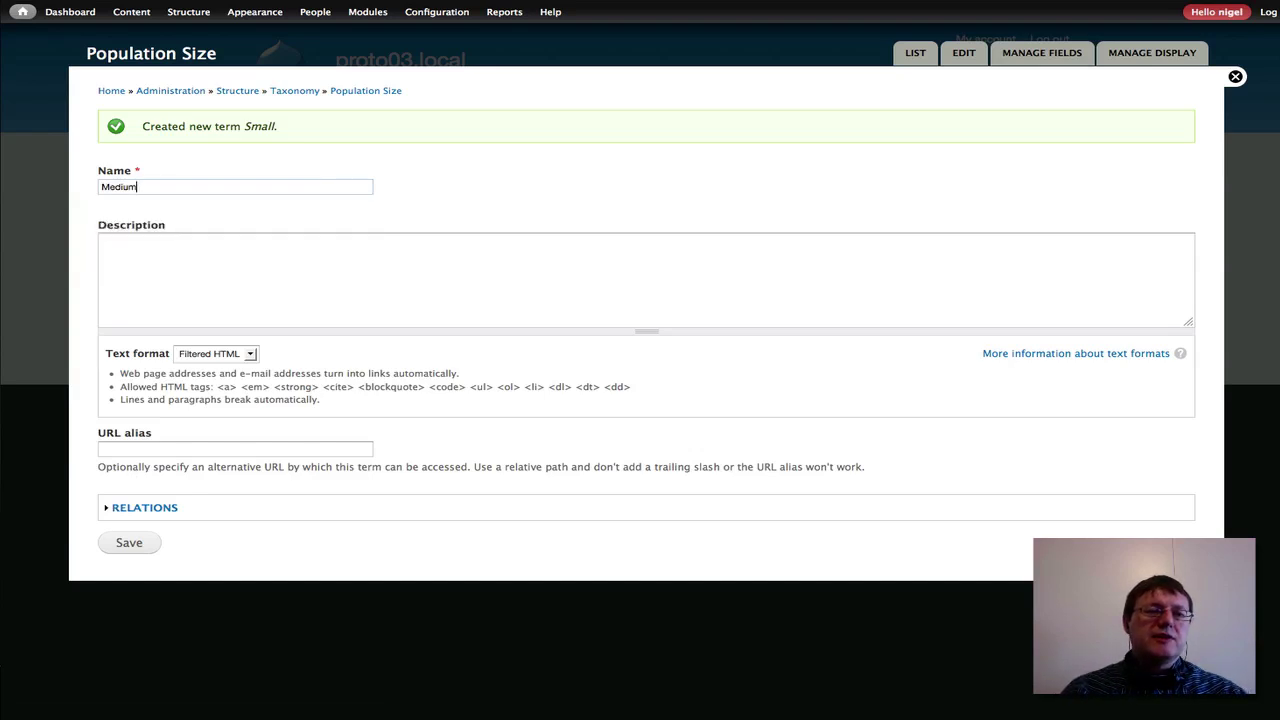
pyautogui.click(110, 546)
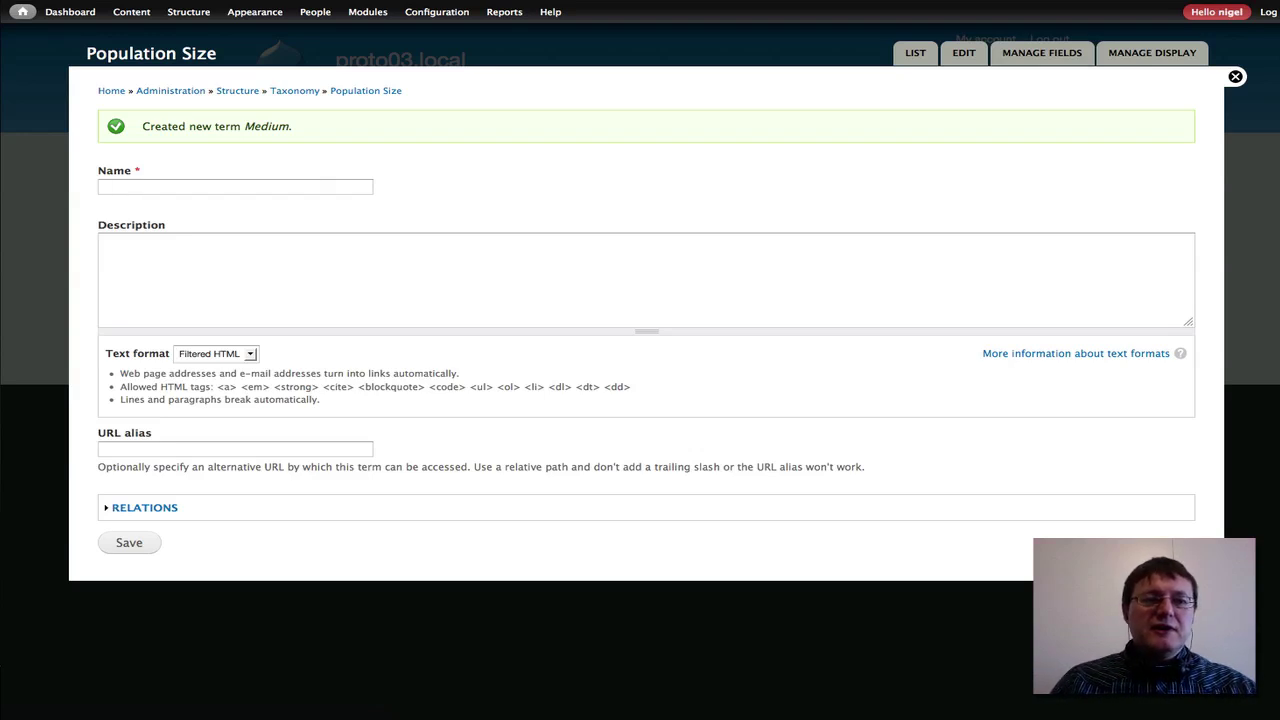
# Add and save the term Large in the Population Size vocabulary, and display the vocabulary's term list
pyautogui.click(120, 190)
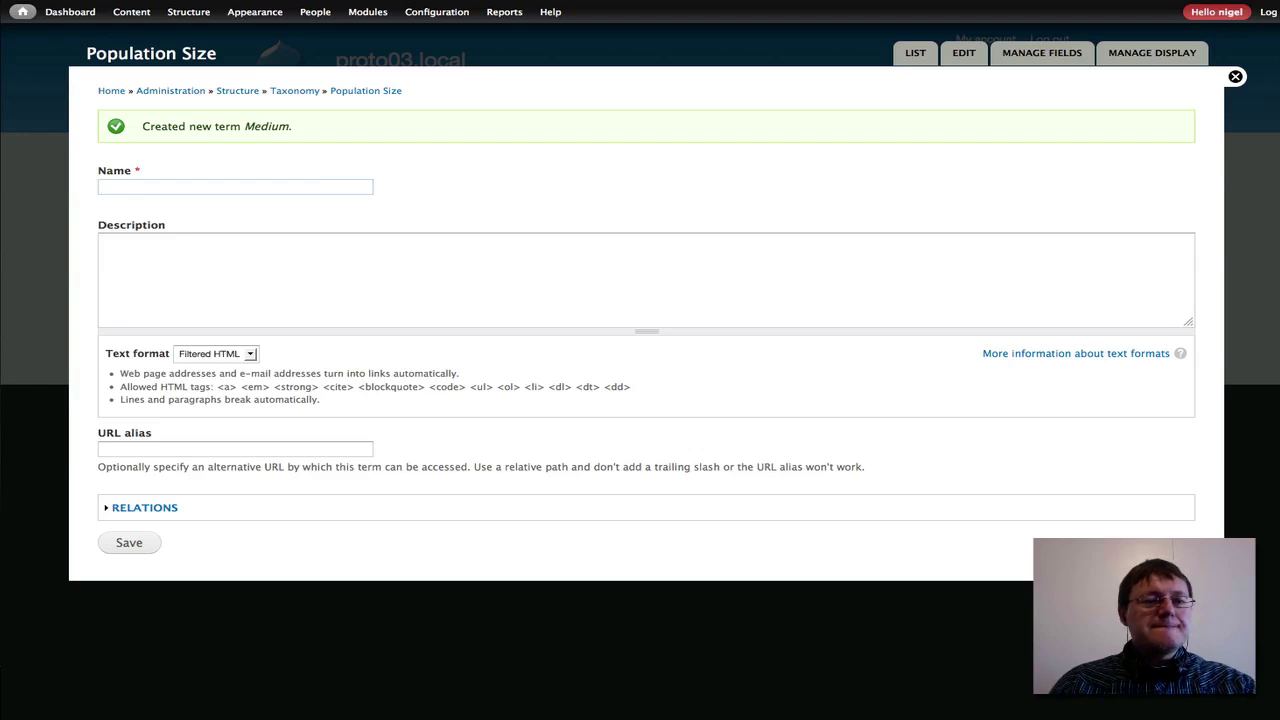
pyautogui.write('P')
pyautogui.press('BackSpace')
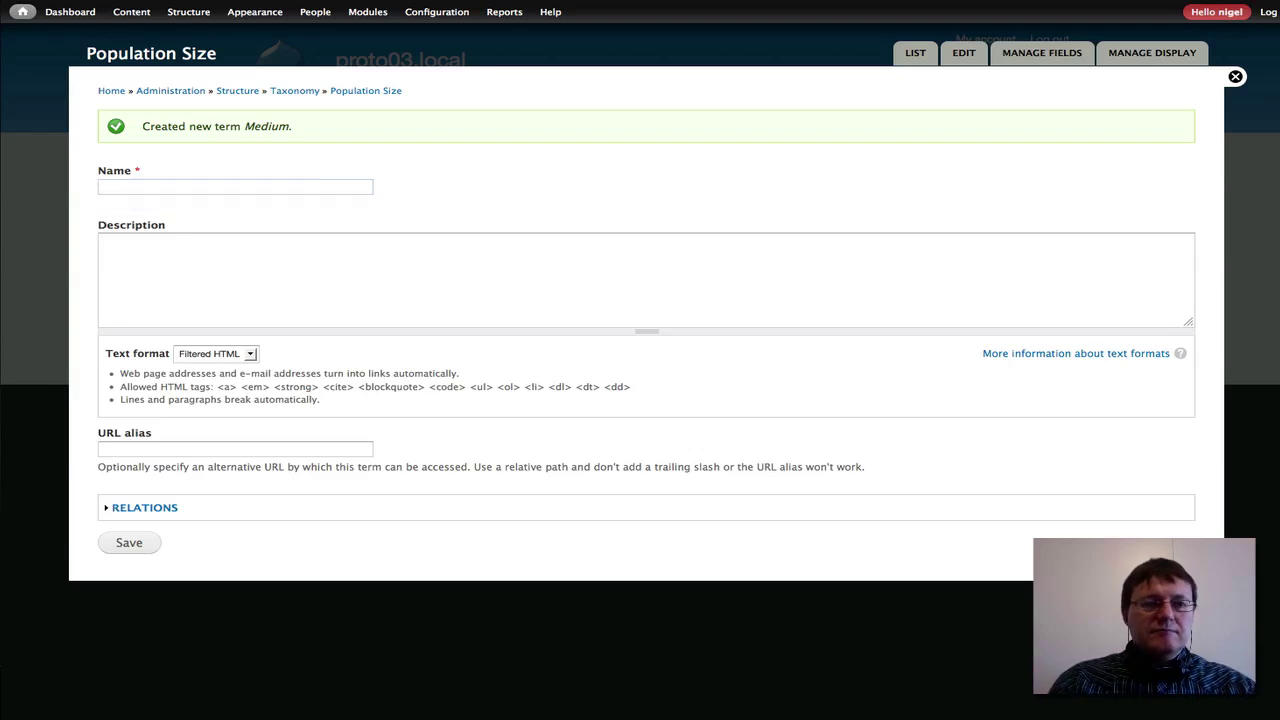
pyautogui.write('La')
pyautogui.press('Down')
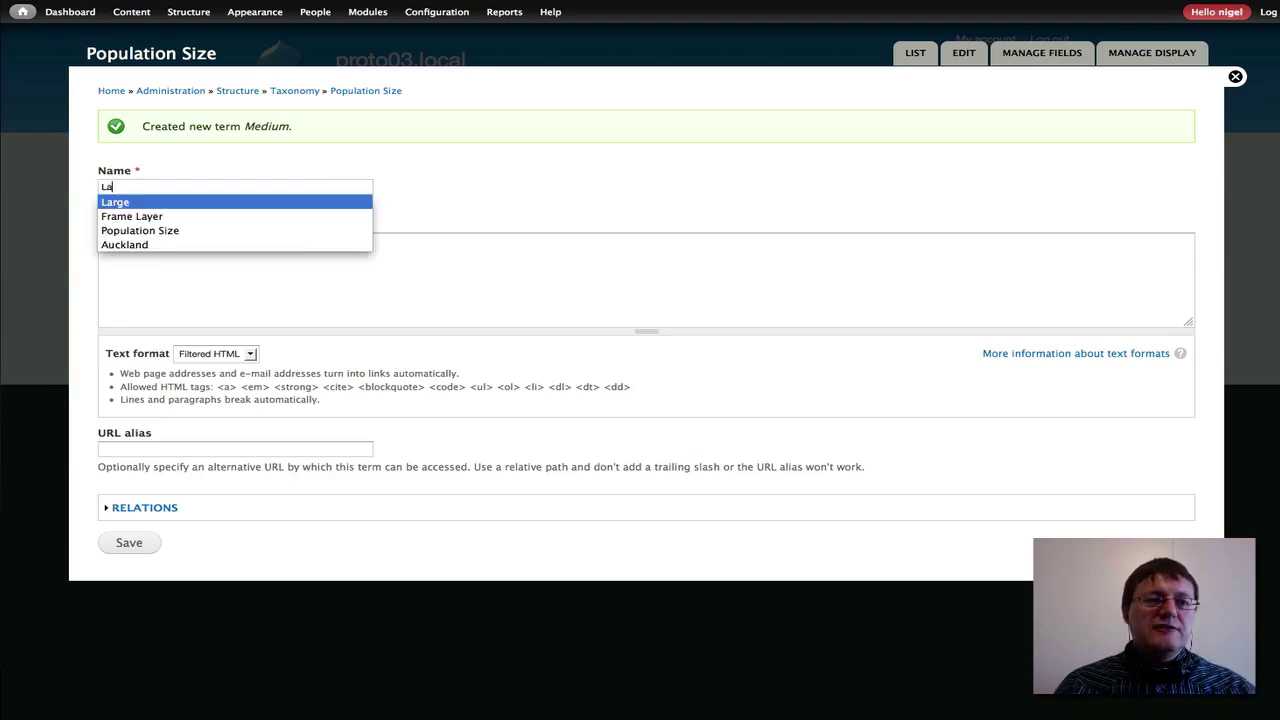
pyautogui.press('Return')
pyautogui.click(136, 549)
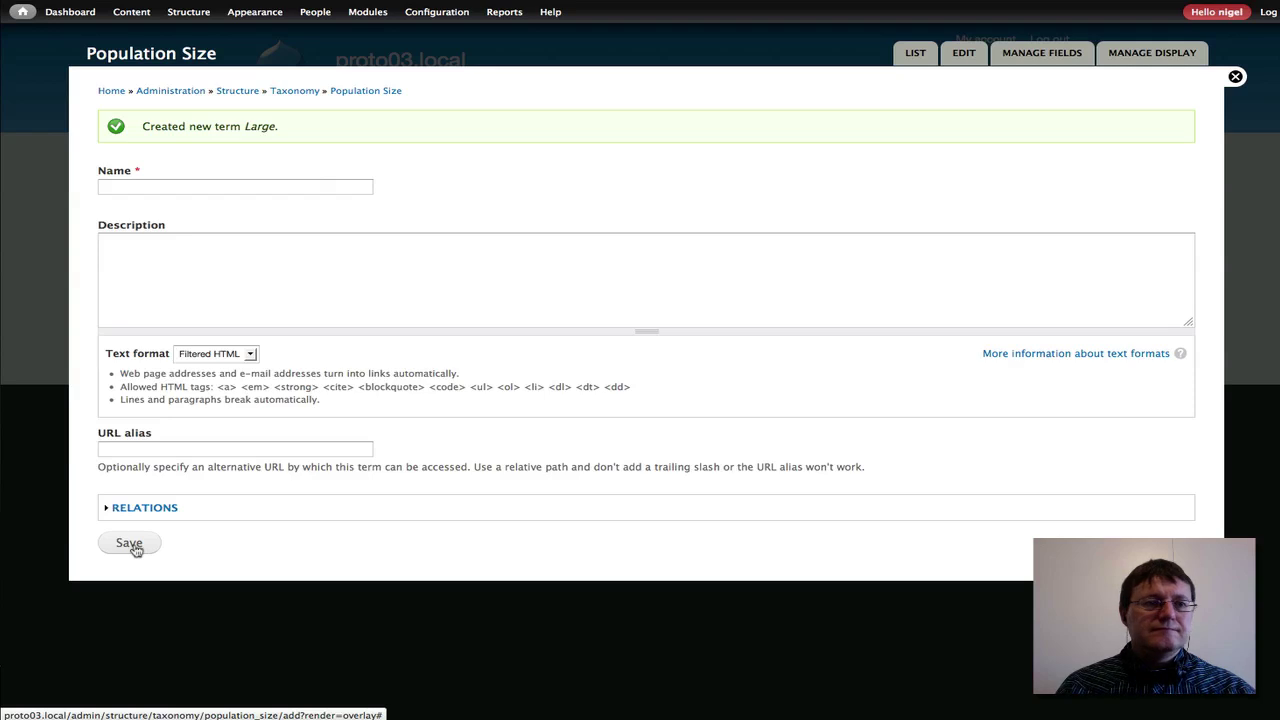
pyautogui.click(370, 93)
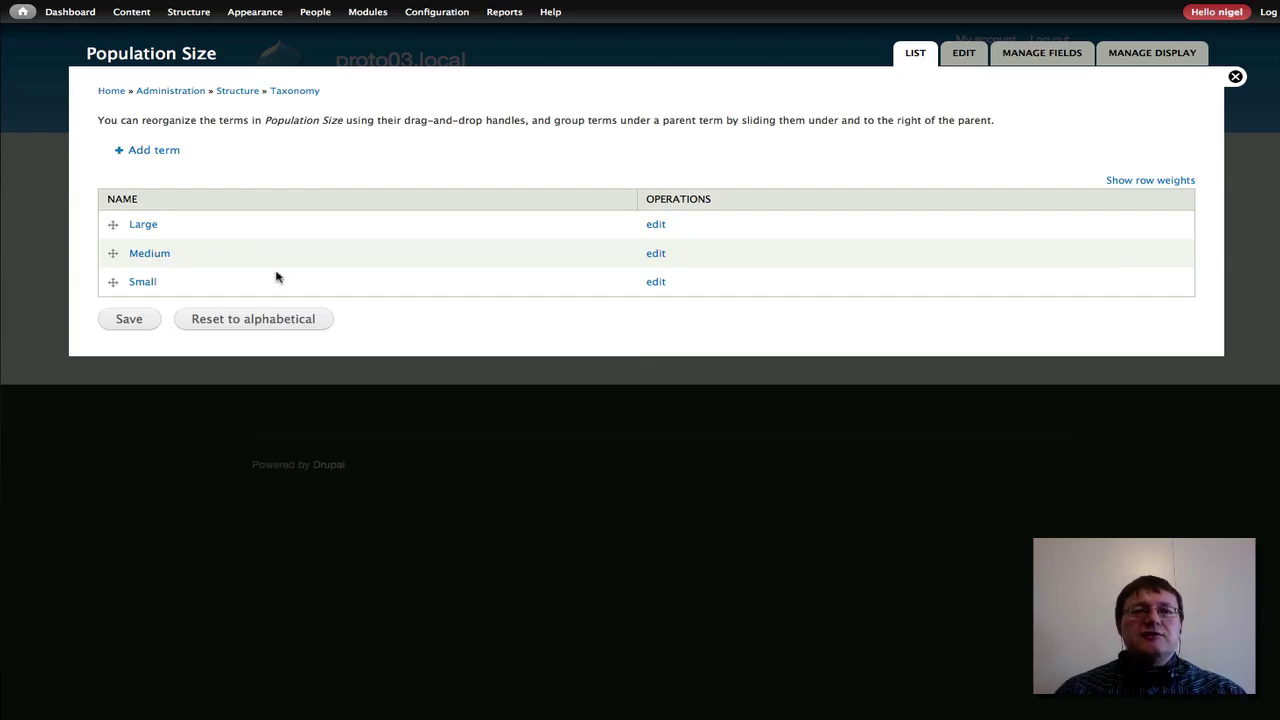
# Start a new content type and name it Ozzie Citise
pyautogui.moveTo(251, 14)
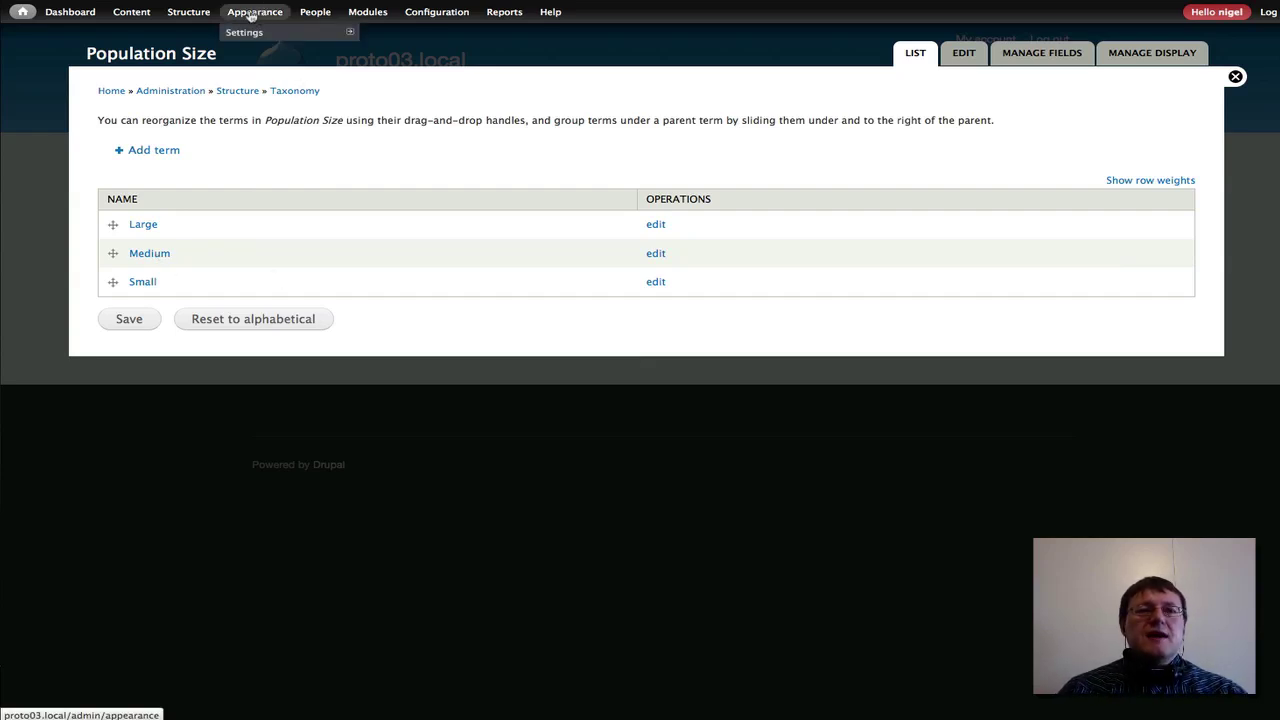
pyautogui.moveTo(198, 34)
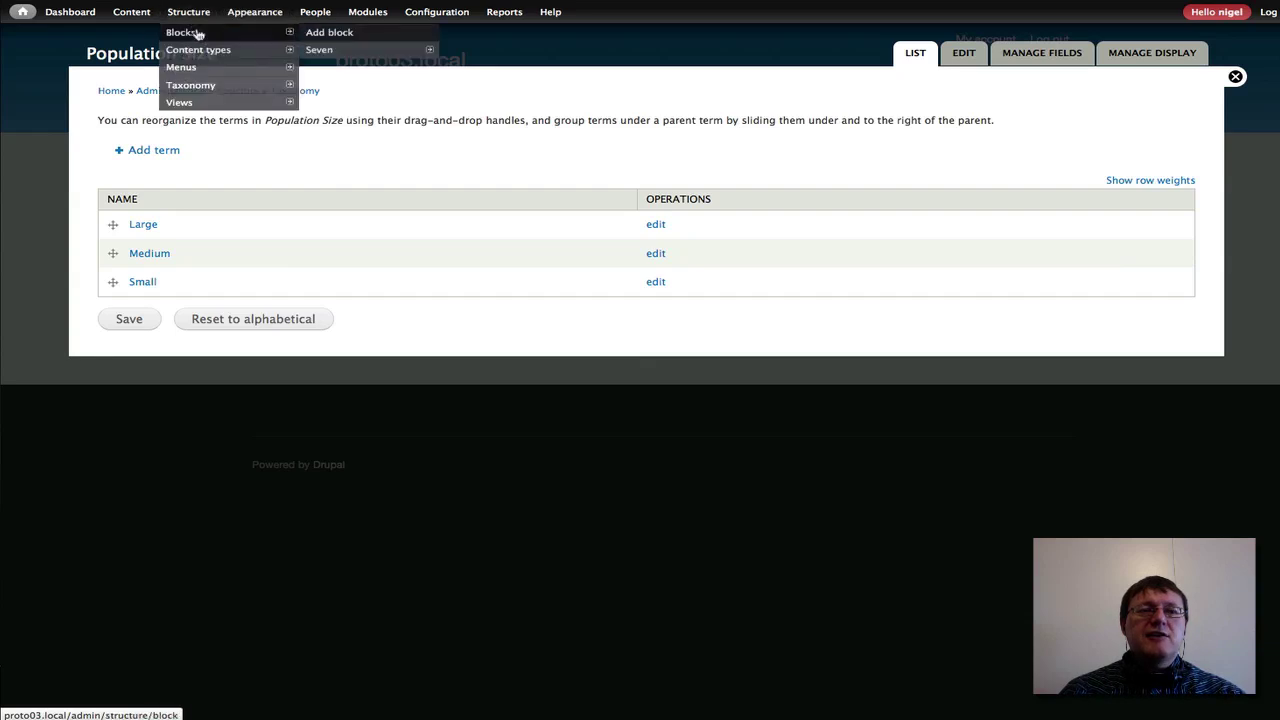
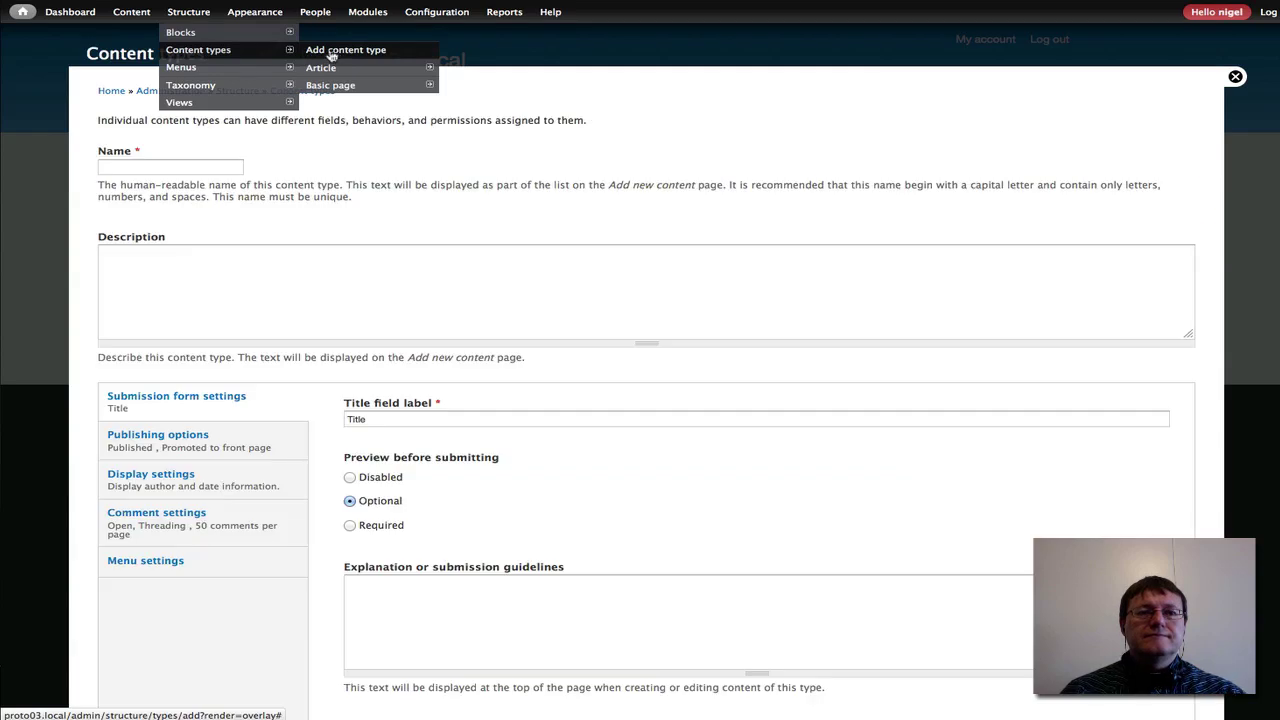
pyautogui.click(150, 166)
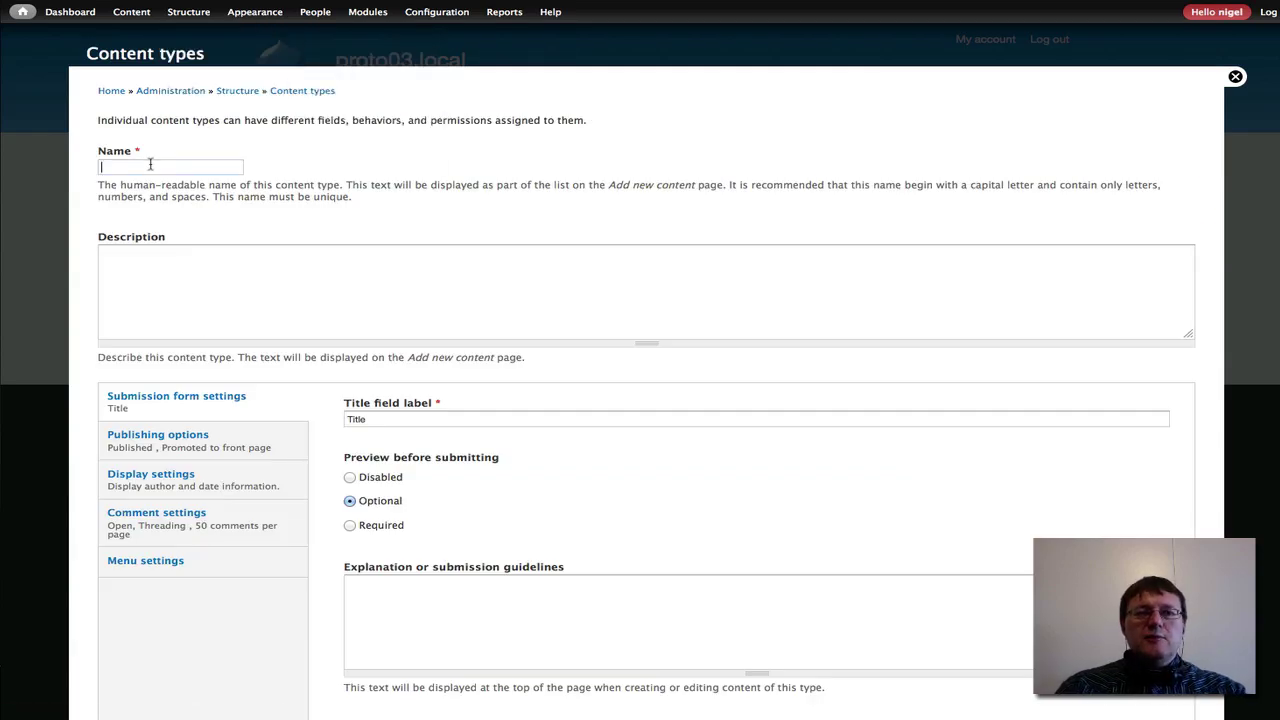
pyautogui.write('O')
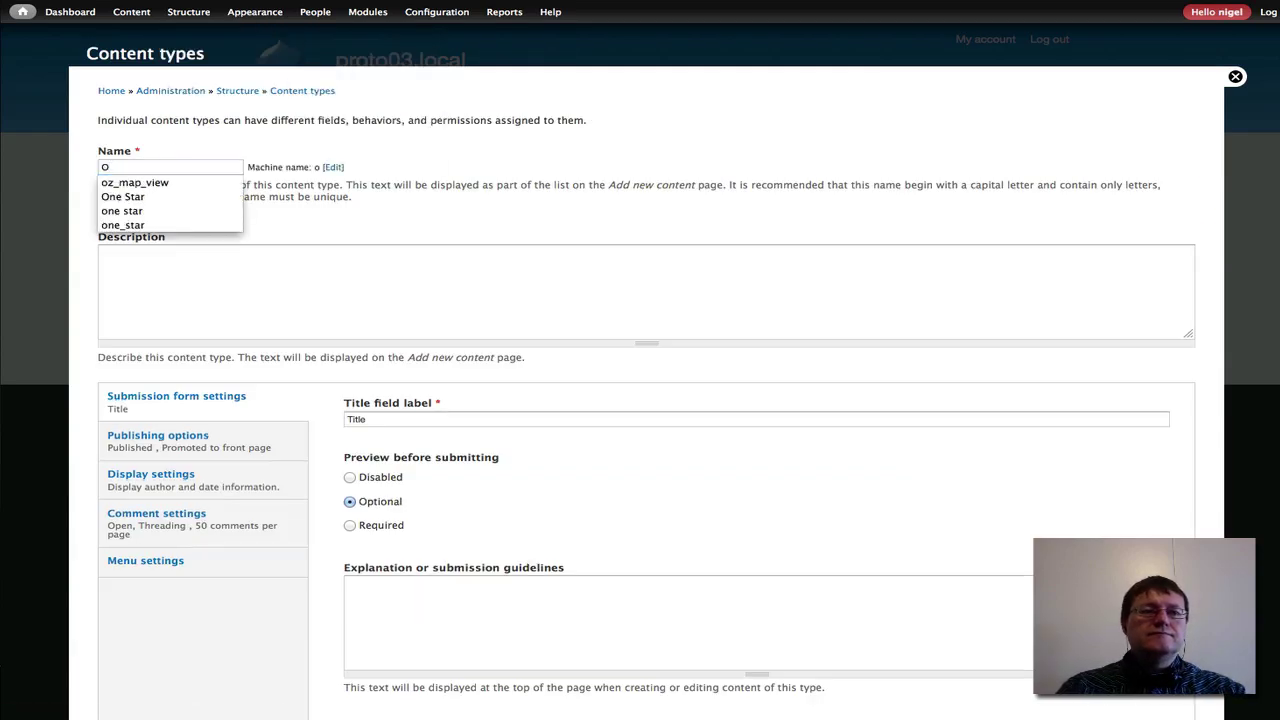
pyautogui.write('zzi')
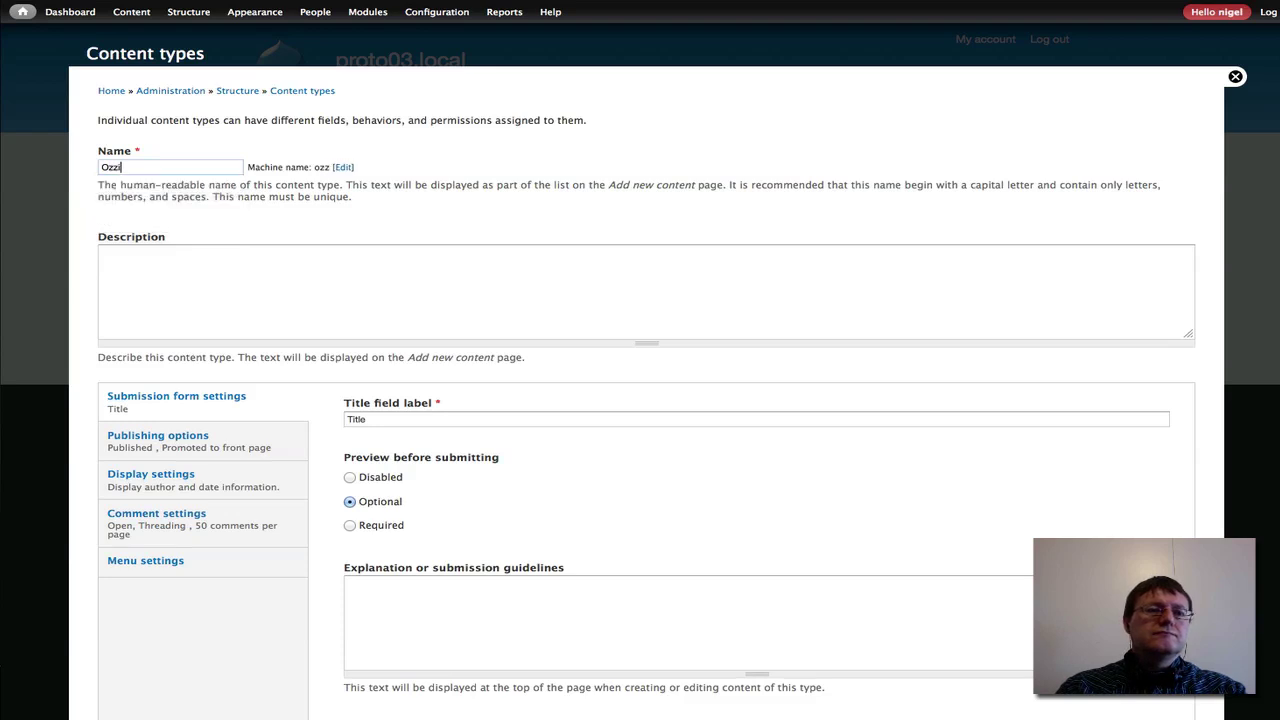
pyautogui.write('e Cit')
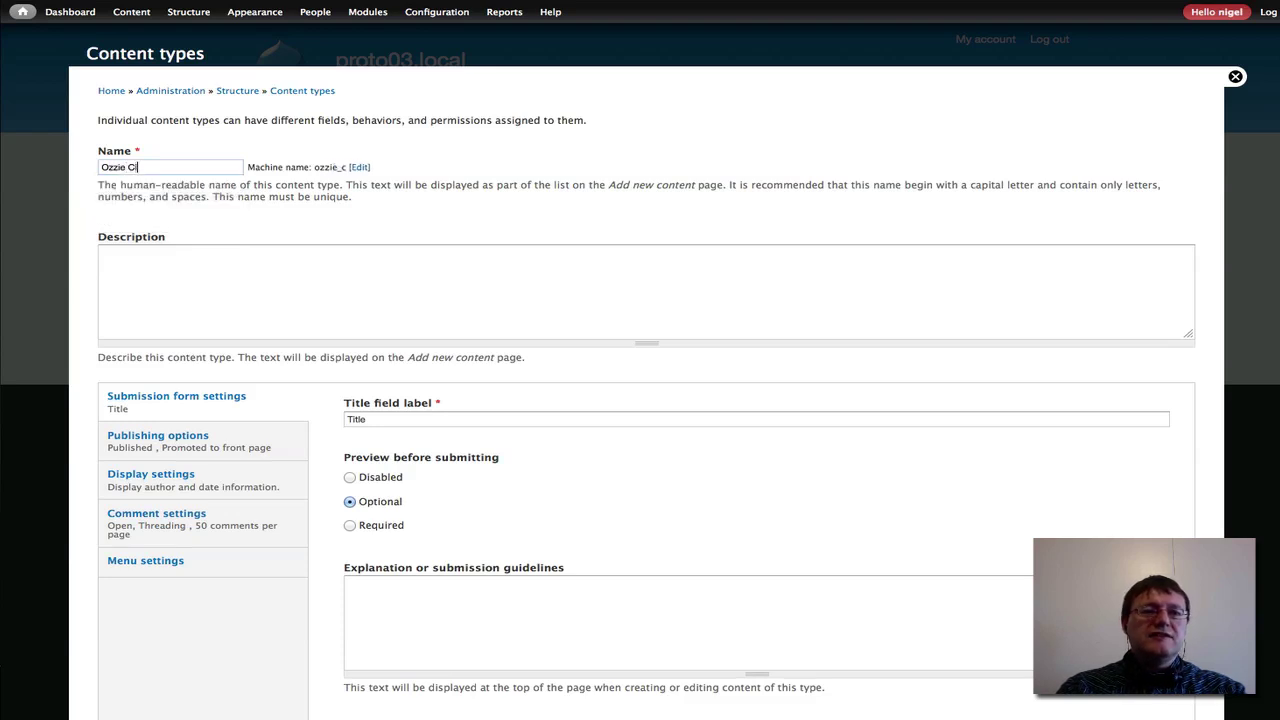
pyautogui.write('ise')
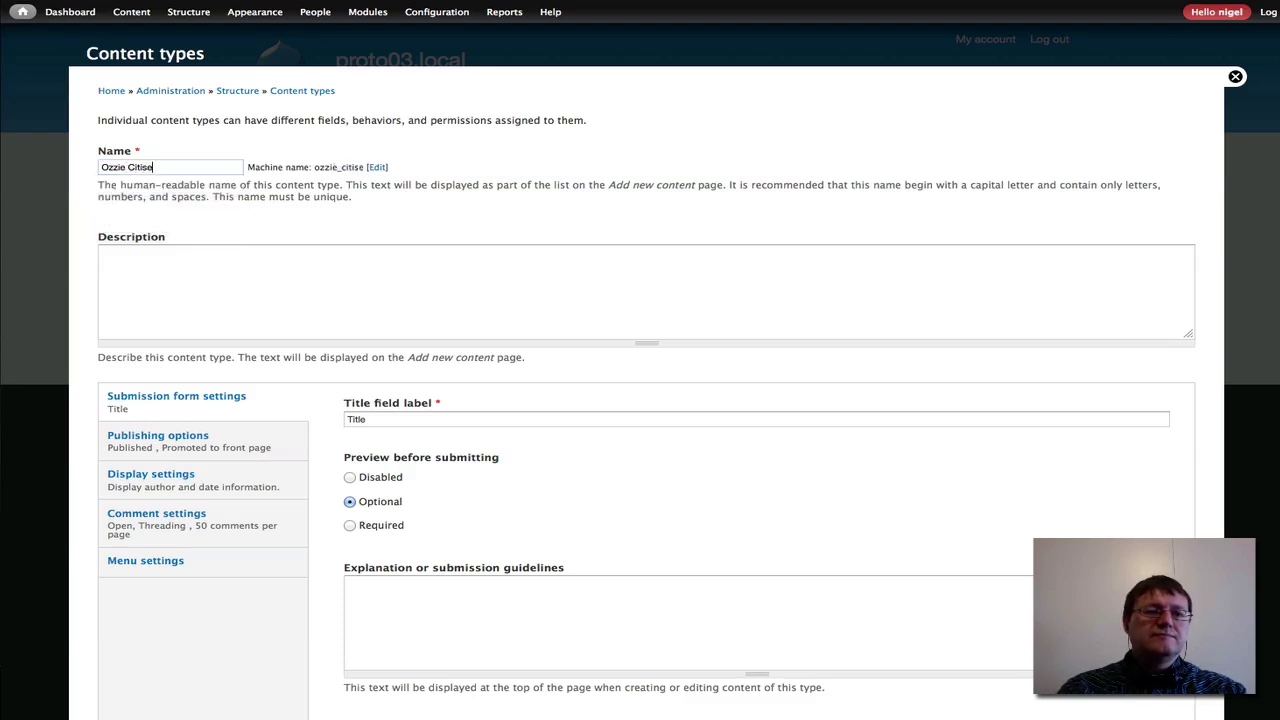
# Turn off front page promotion and the display of author and date information for the Ozzie Citise content type
pyautogui.click(190, 443)
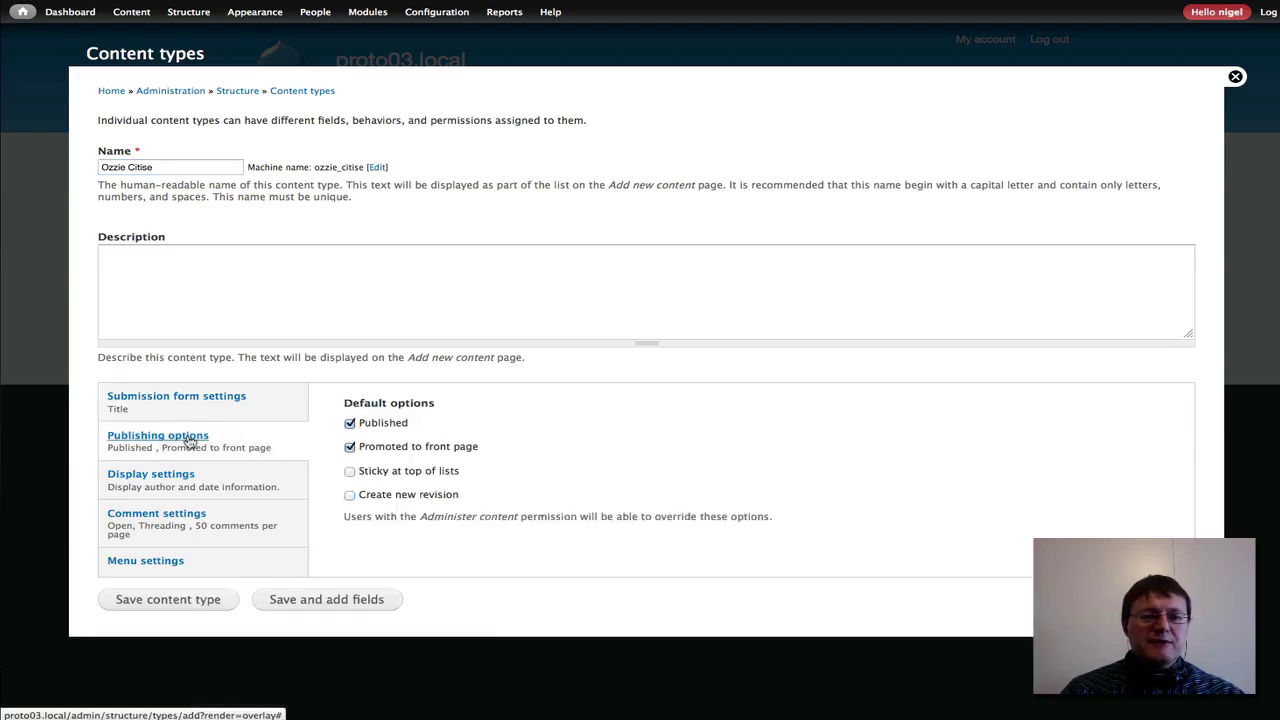
pyautogui.click(350, 447)
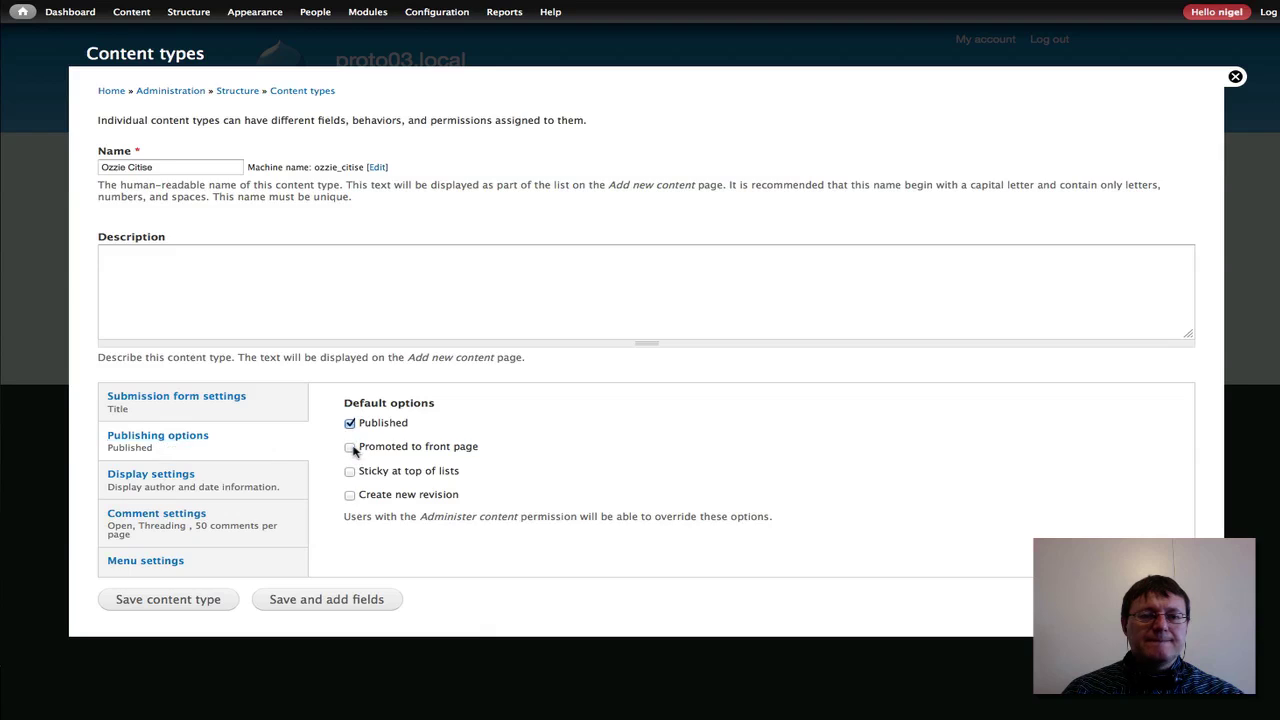
pyautogui.click(197, 484)
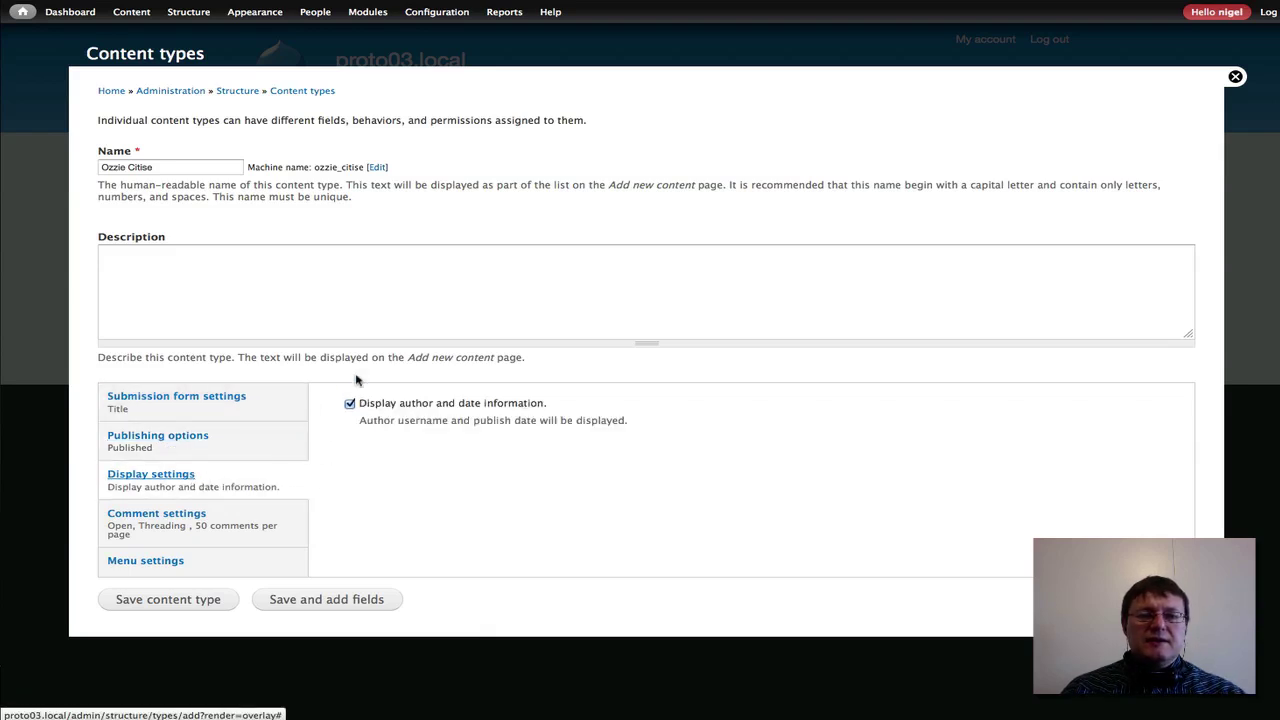
pyautogui.click(349, 404)
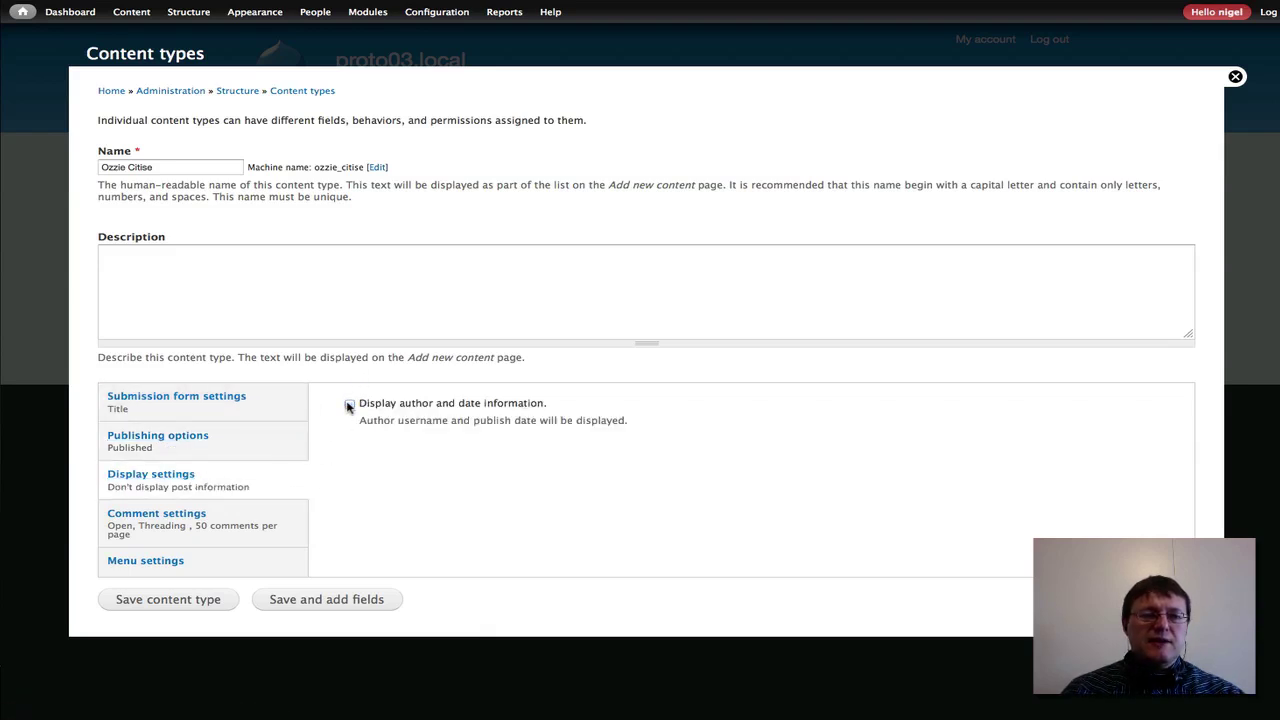
# Set the content type's default comment setting to Closed and remove Main menu from its available menus
pyautogui.click(235, 520)
pyautogui.click(392, 420)
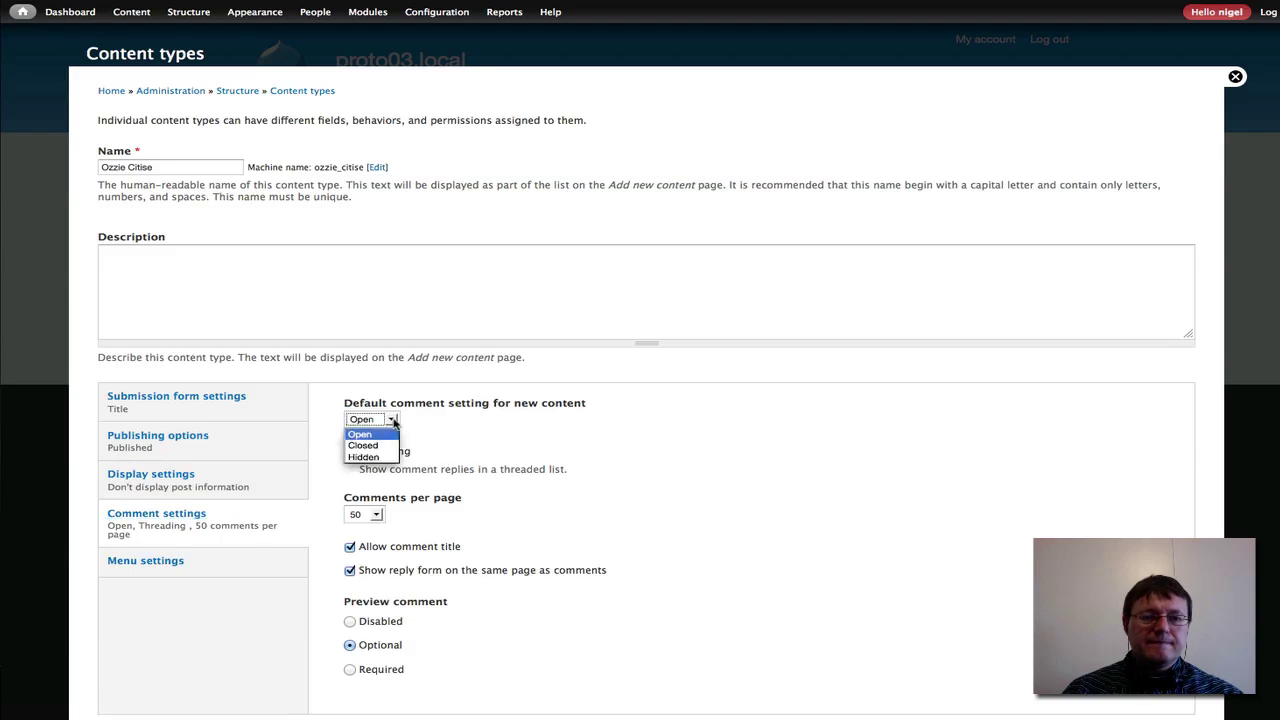
pyautogui.click(364, 445)
pyautogui.click(201, 565)
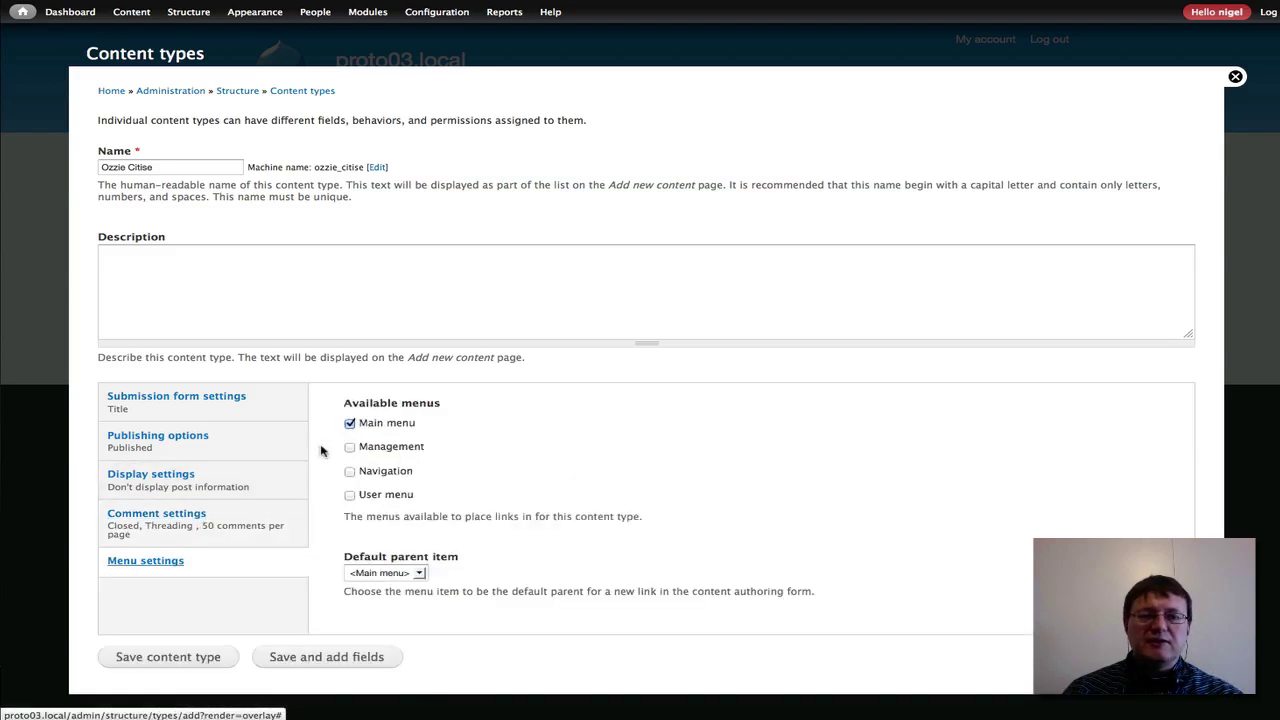
pyautogui.click(350, 423)
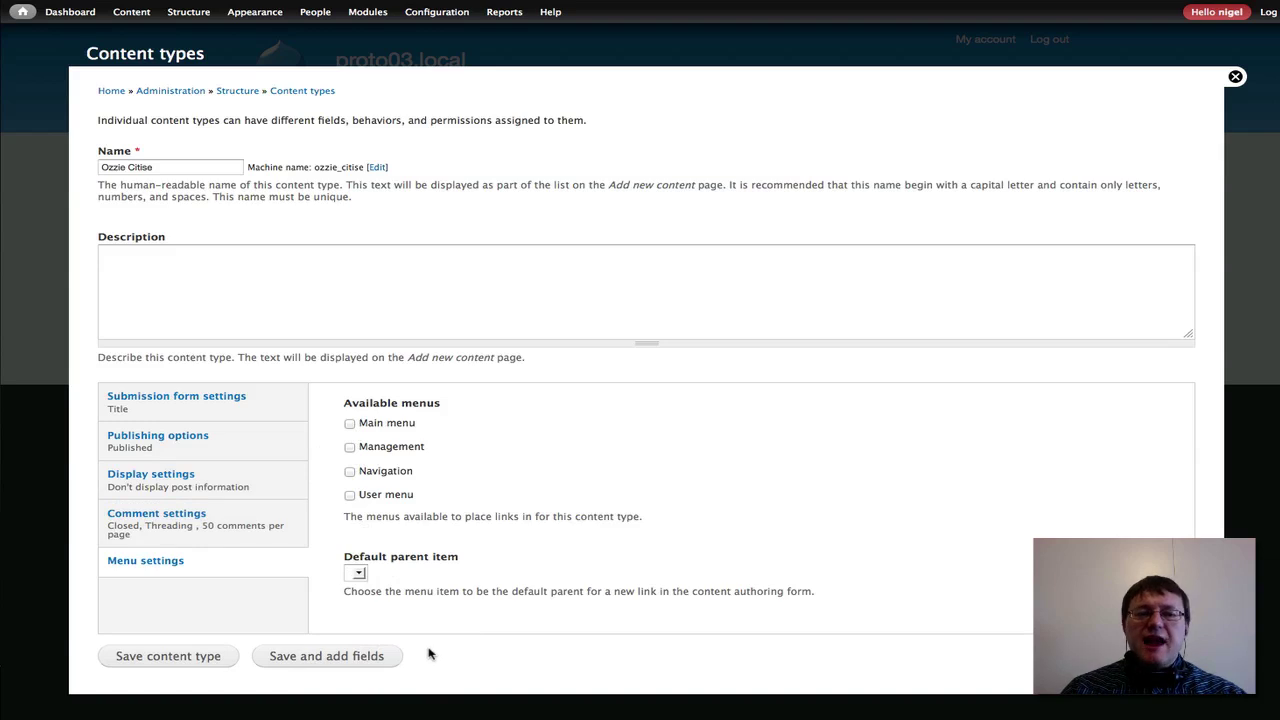
# Save the content type, continue to its fields, and delete the Body field
pyautogui.click(344, 658)
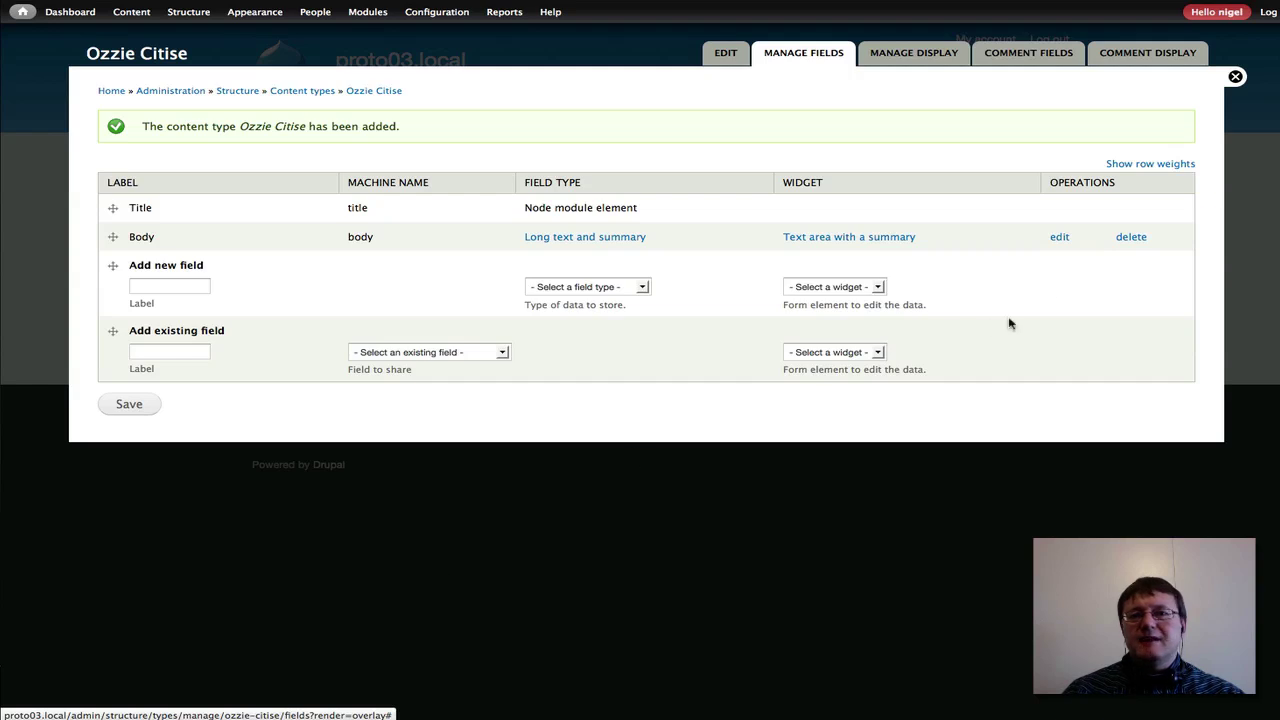
pyautogui.click(1136, 240)
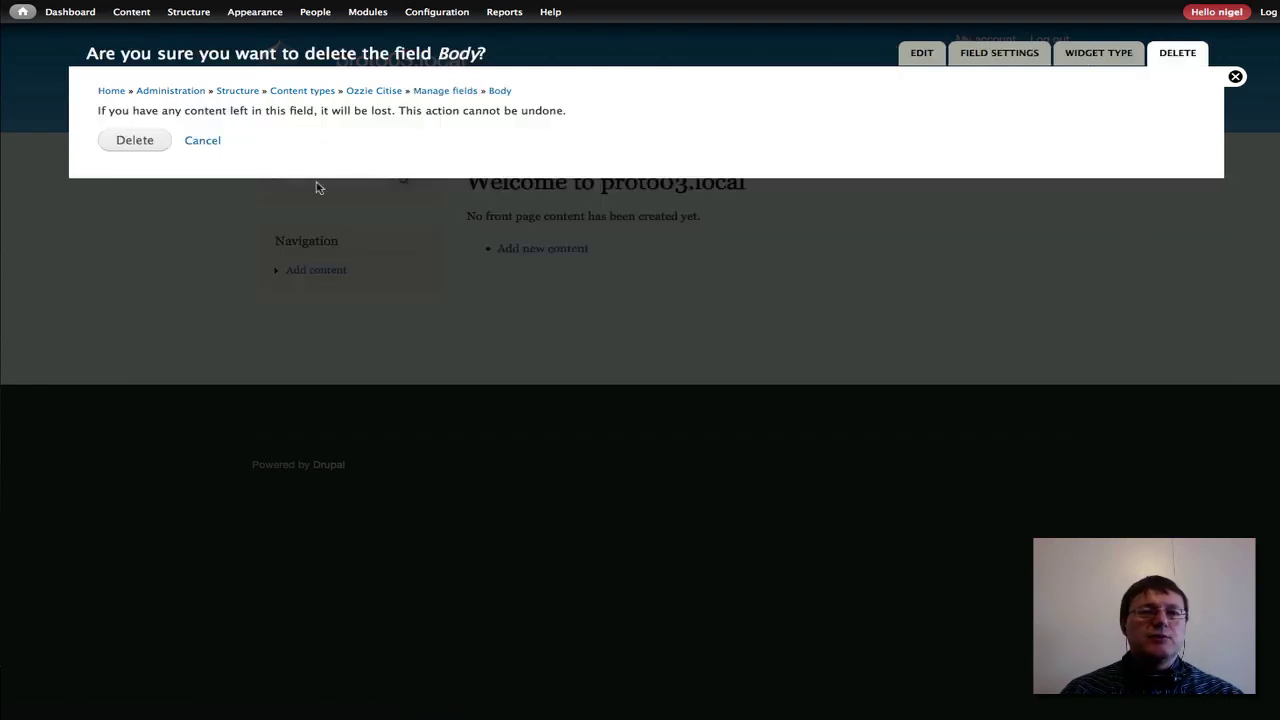
pyautogui.click(132, 141)
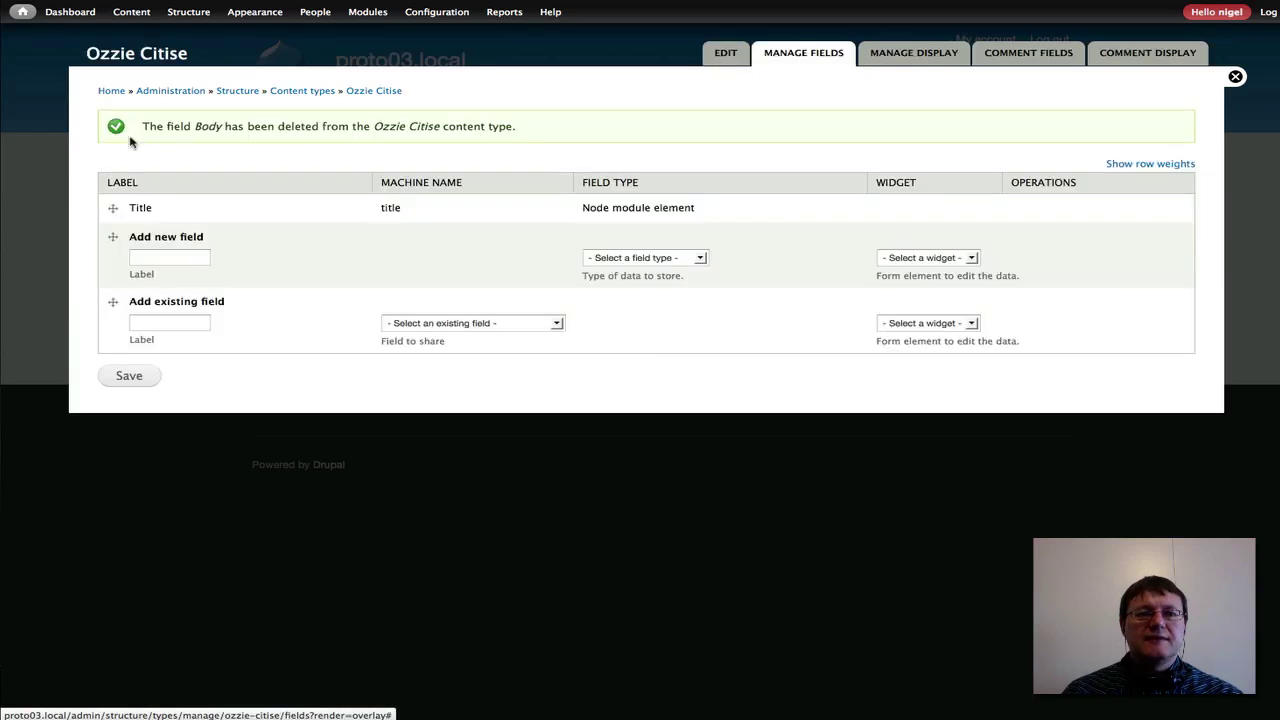
# Add a new Geofield field labelled city geofield with the Geocode from another field widget to Ozzie Citise, and save it
pyautogui.click(169, 257)
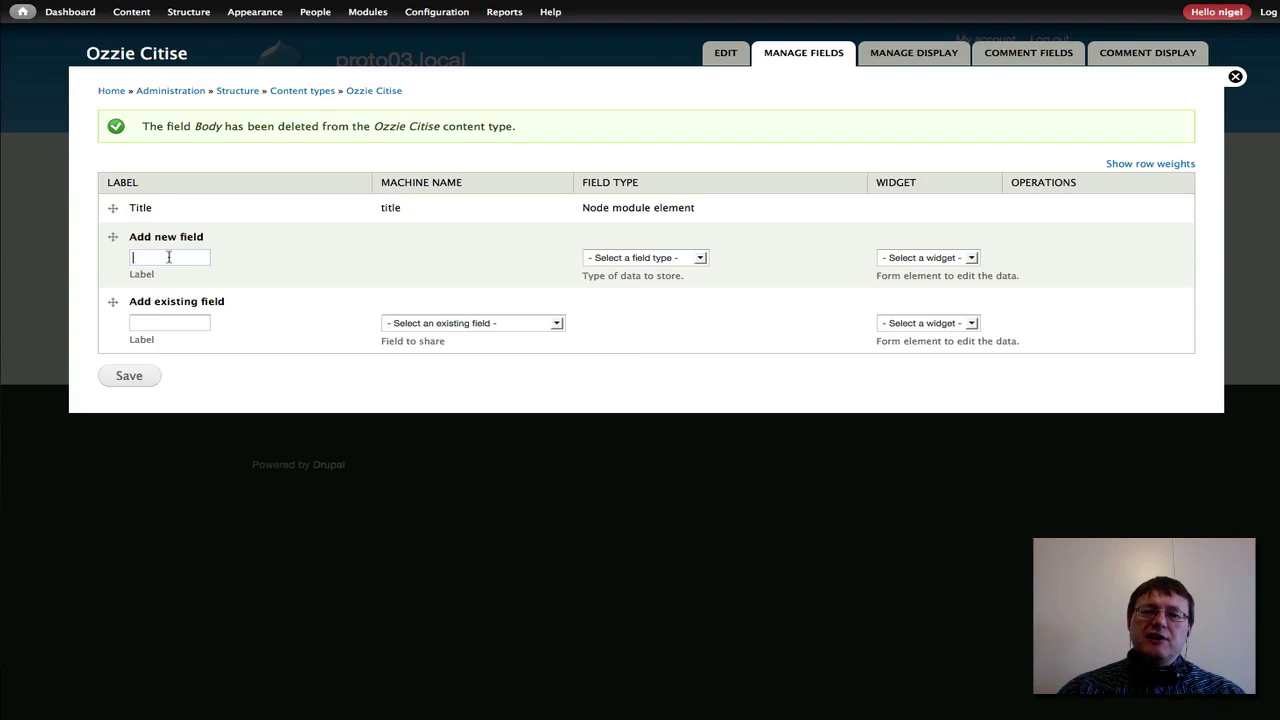
pyautogui.click(169, 257)
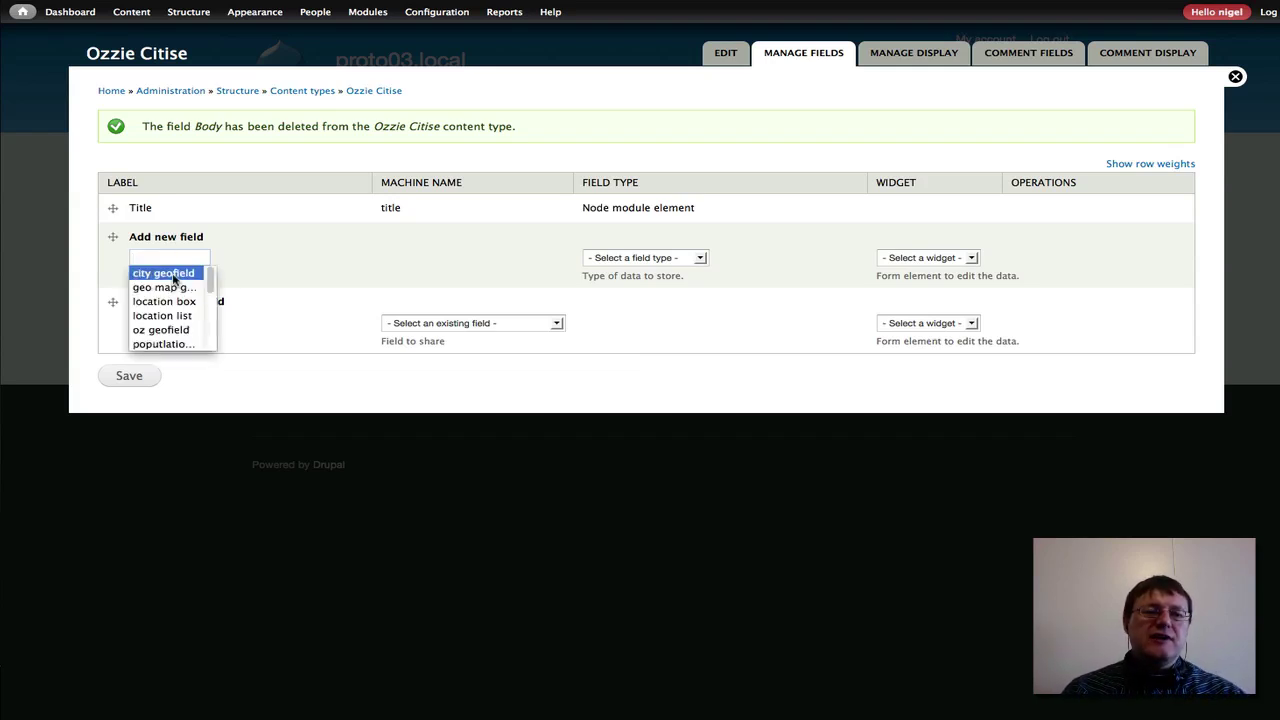
pyautogui.click(173, 276)
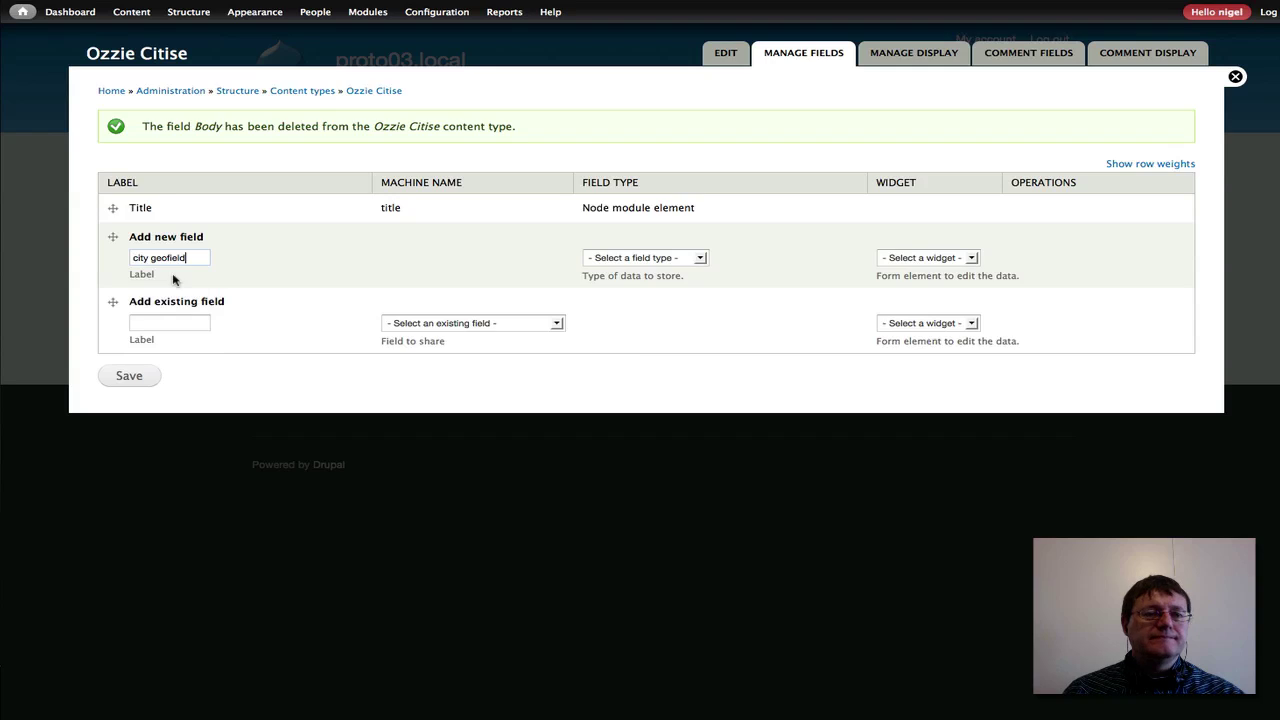
pyautogui.click(703, 262)
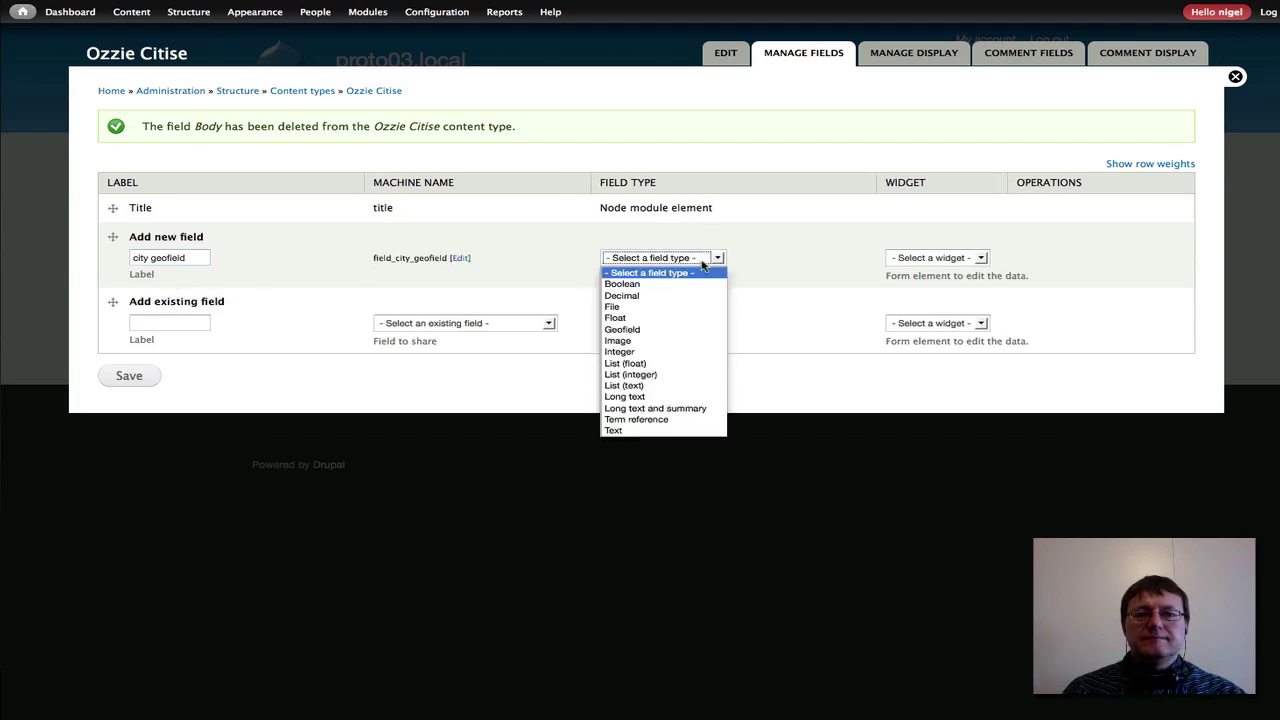
pyautogui.click(673, 330)
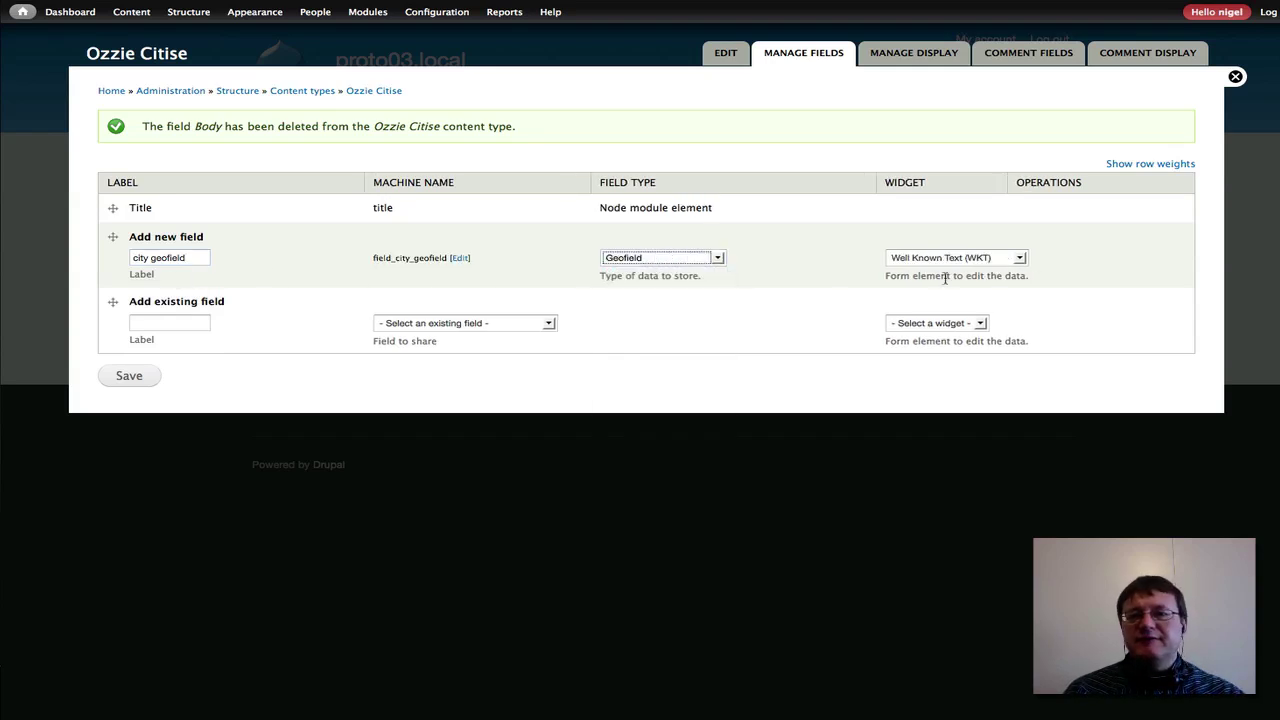
pyautogui.click(1020, 258)
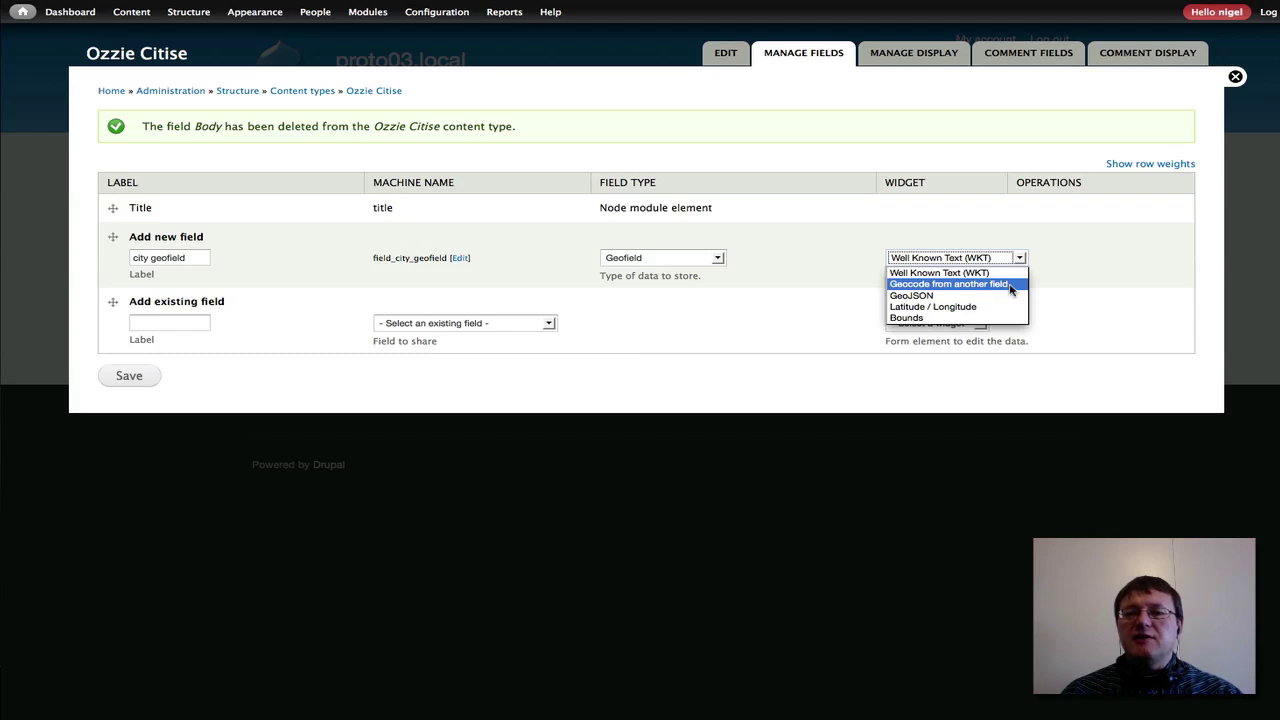
pyautogui.click(1011, 289)
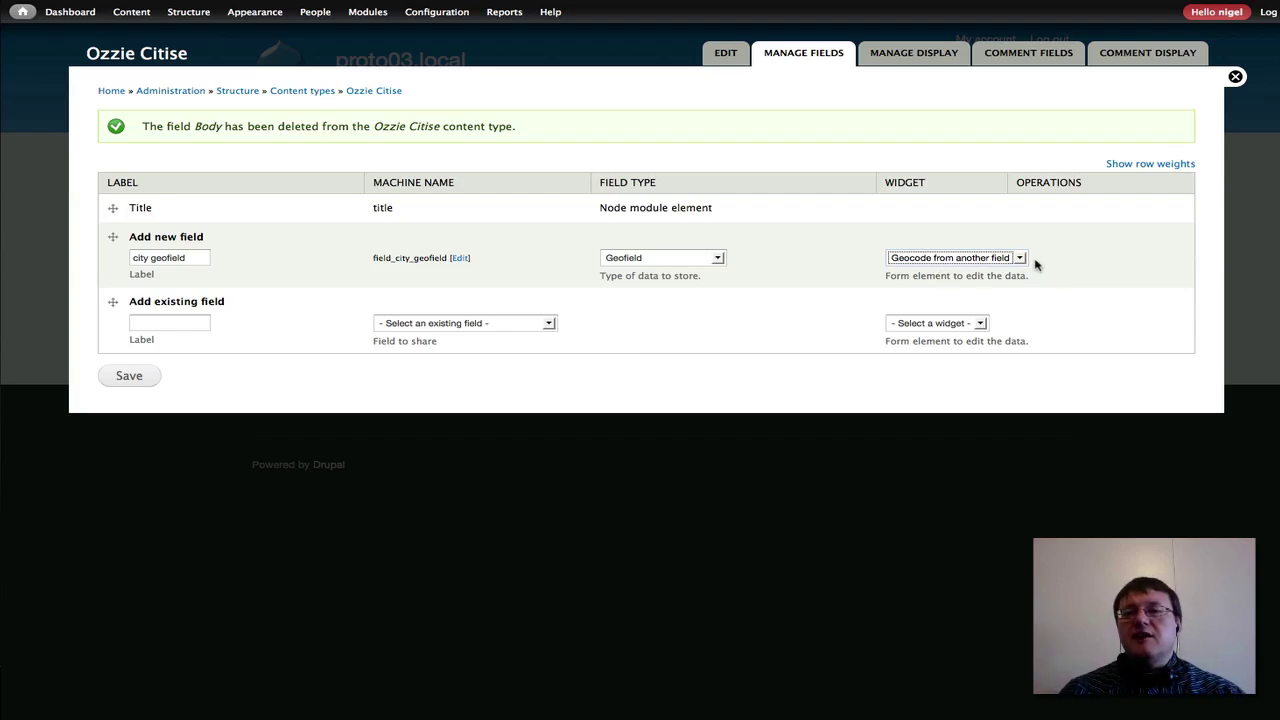
pyautogui.click(128, 378)
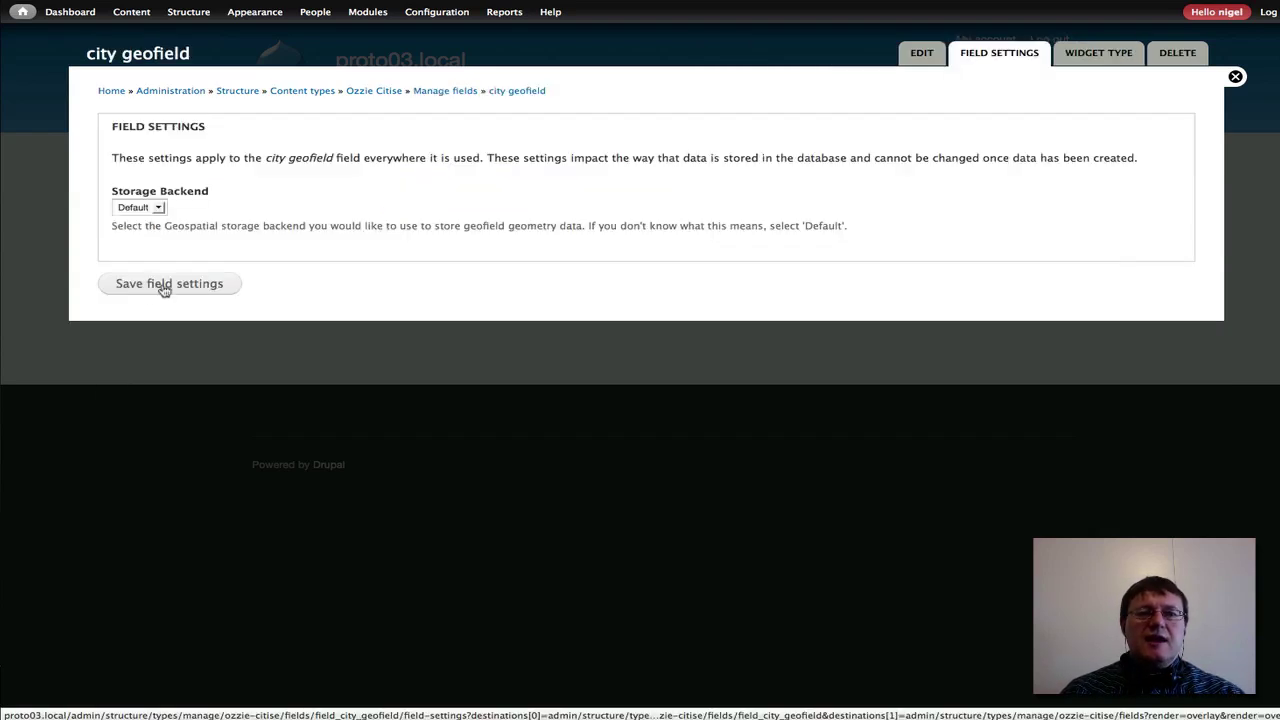
# Save the city geofield settings with the Default storage backend, geocoding from Title with Google Geocoder, Point geometry and one value
pyautogui.click(165, 287)
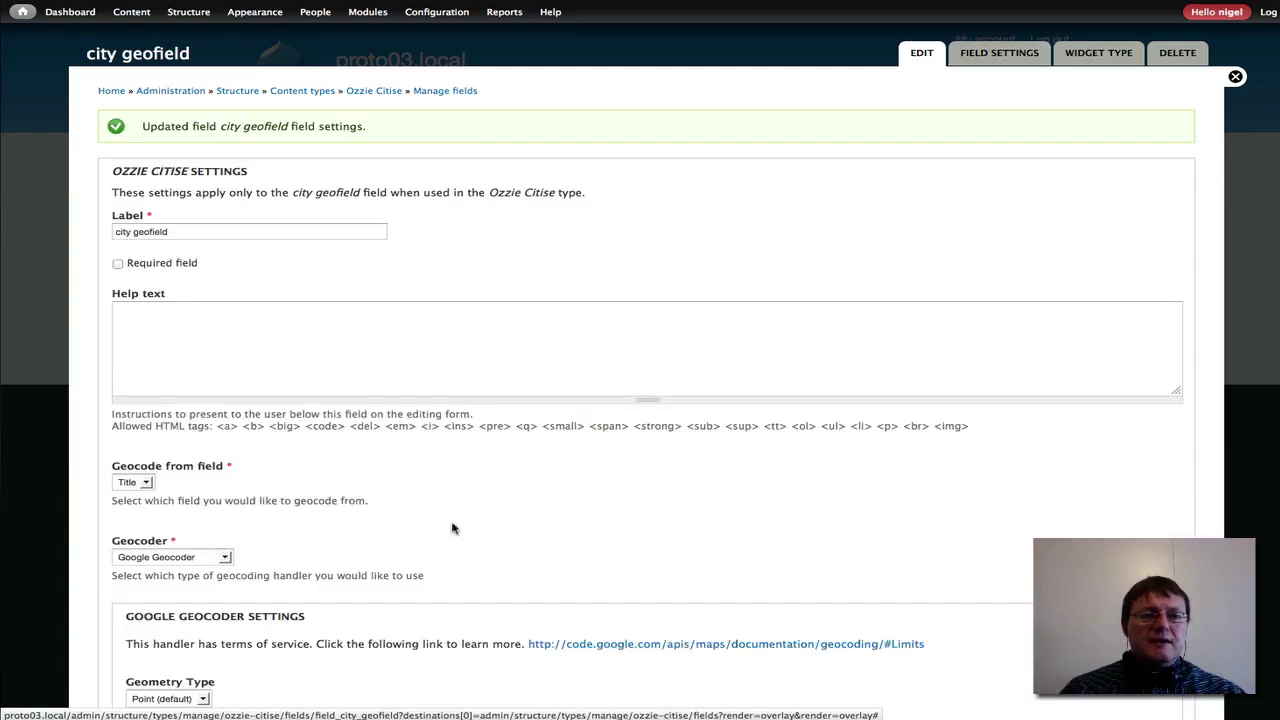
pyautogui.scroll(-3, 451, 526)
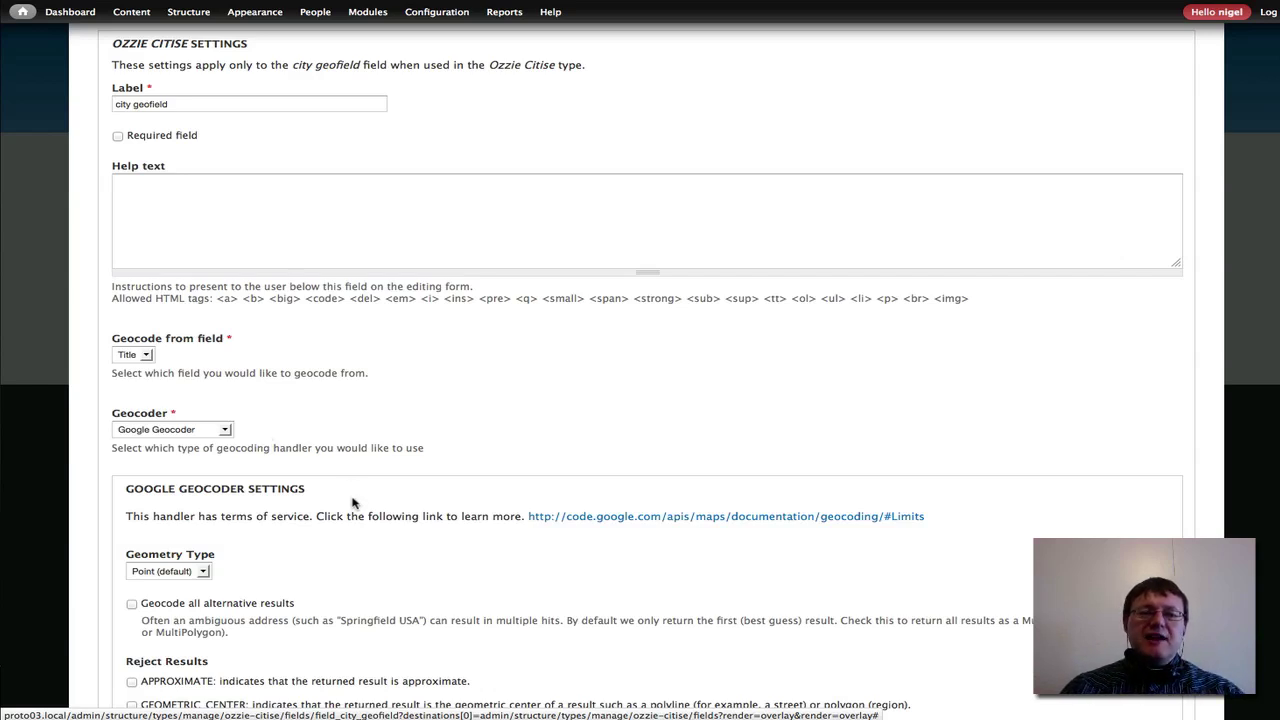
pyautogui.scroll(-3, 354, 490)
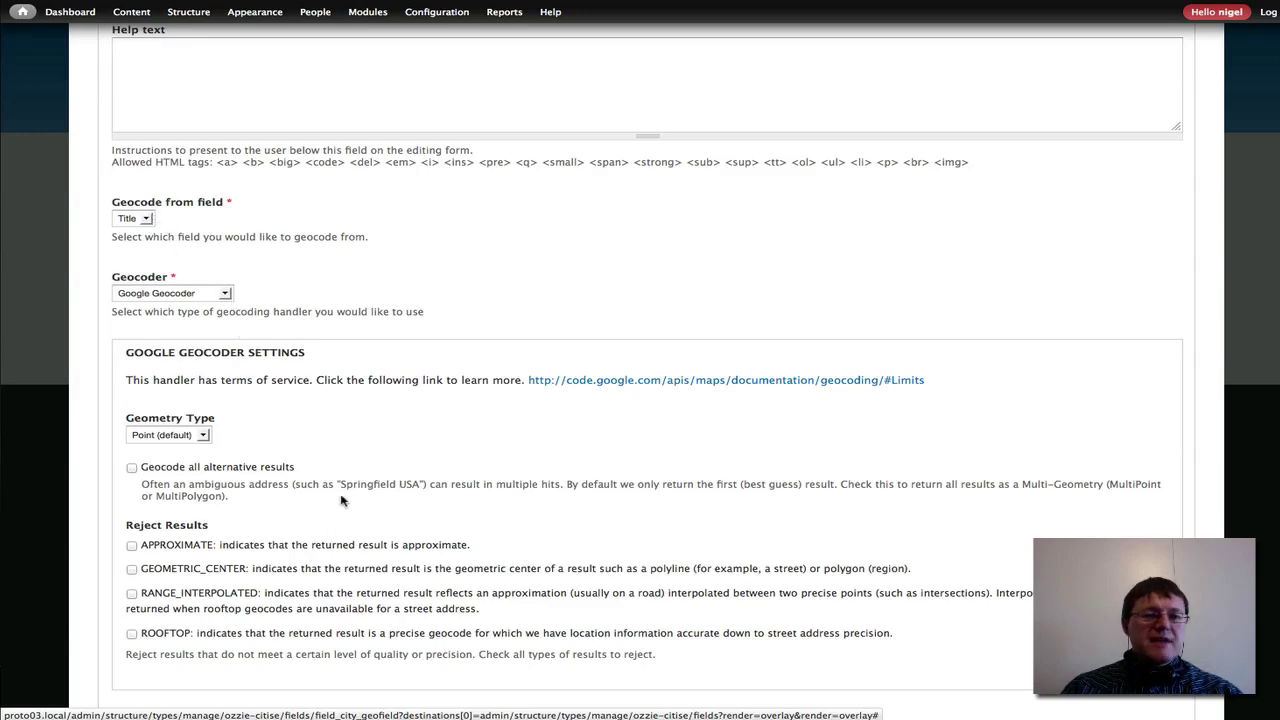
pyautogui.scroll(-8, 343, 502)
pyautogui.scroll(-2, 341, 501)
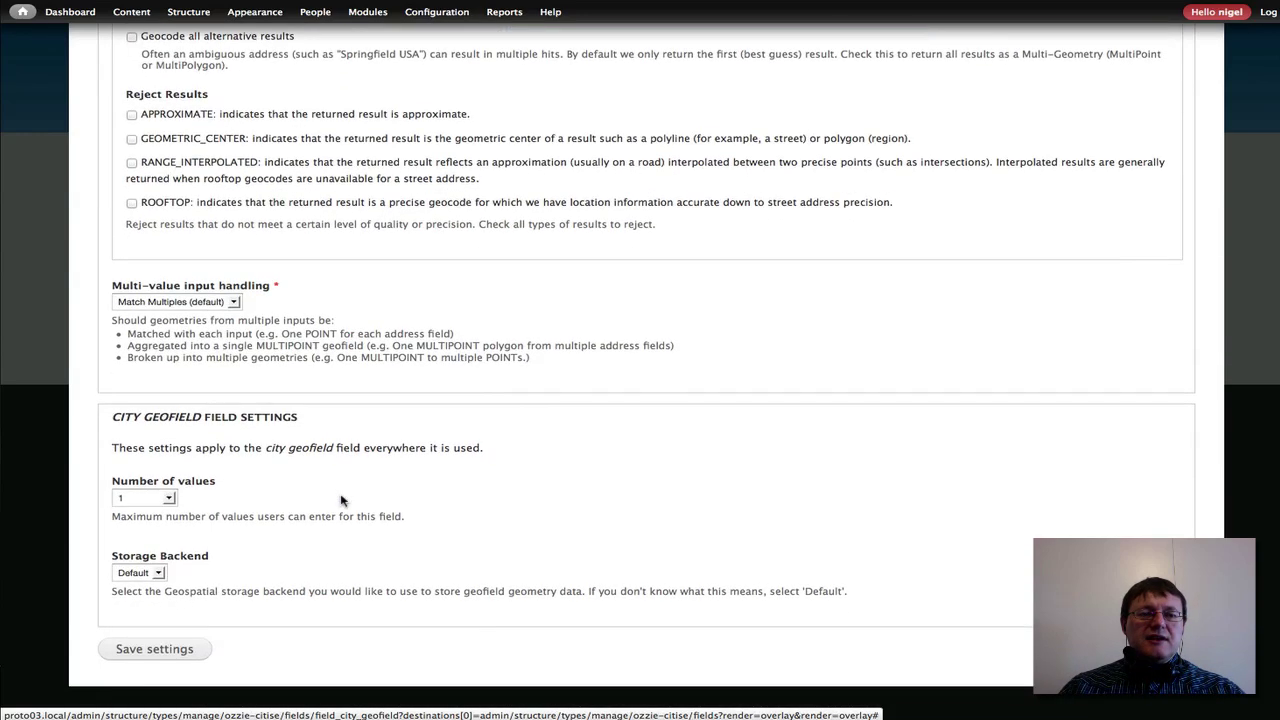
pyautogui.click(147, 650)
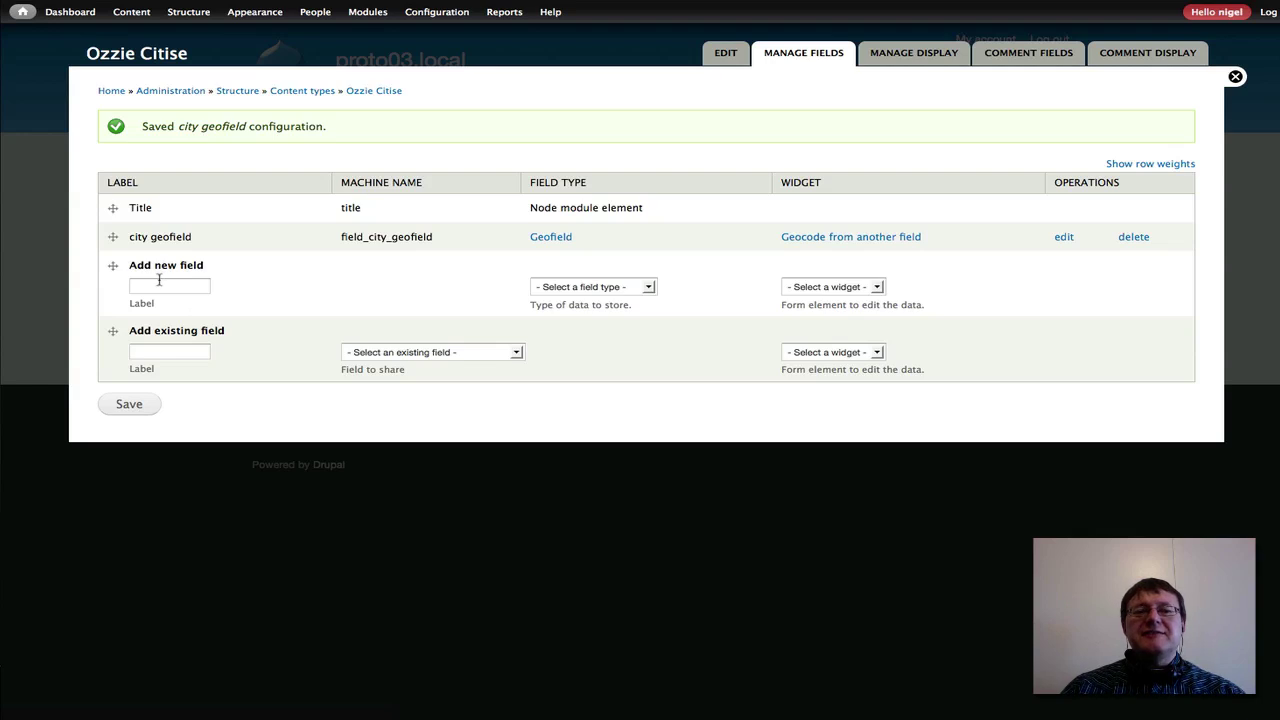
# Enter poputlation size term as the label of a new field for the Ozzie Citise content type
pyautogui.click(155, 285)
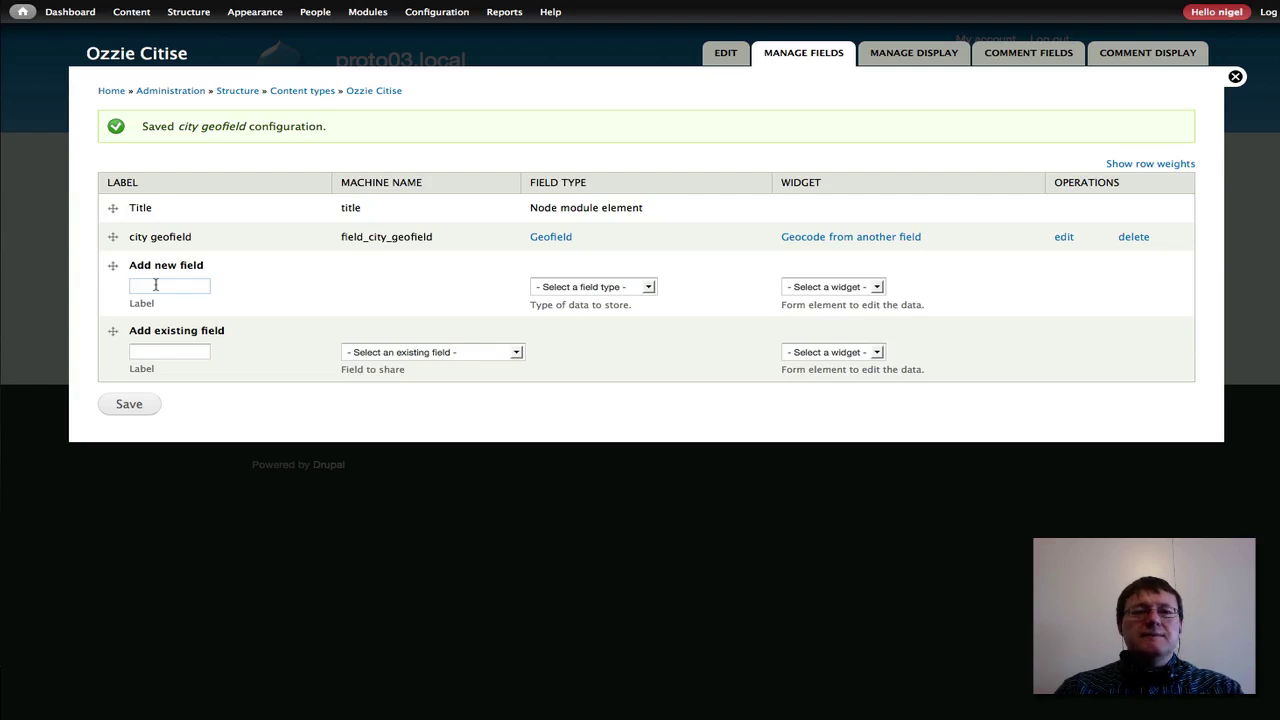
pyautogui.write('po')
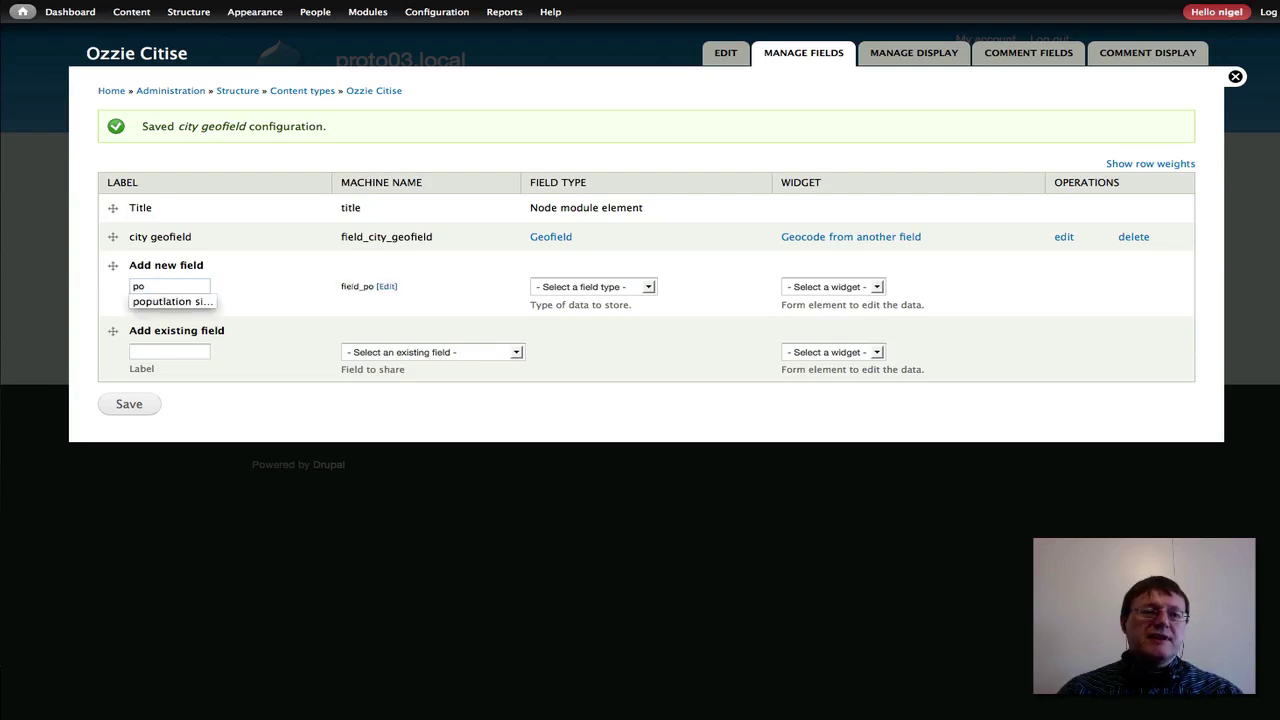
pyautogui.click(166, 303)
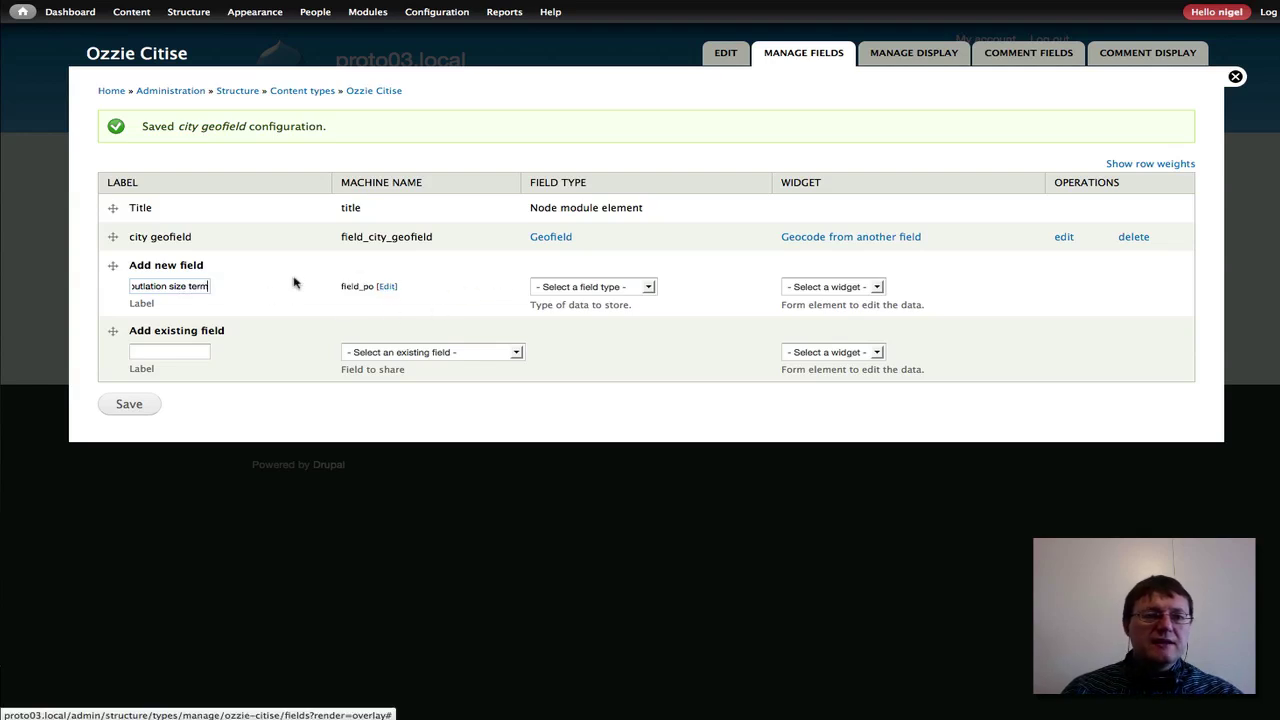
pyautogui.press('BackSpace')
pyautogui.press('BackSpace')
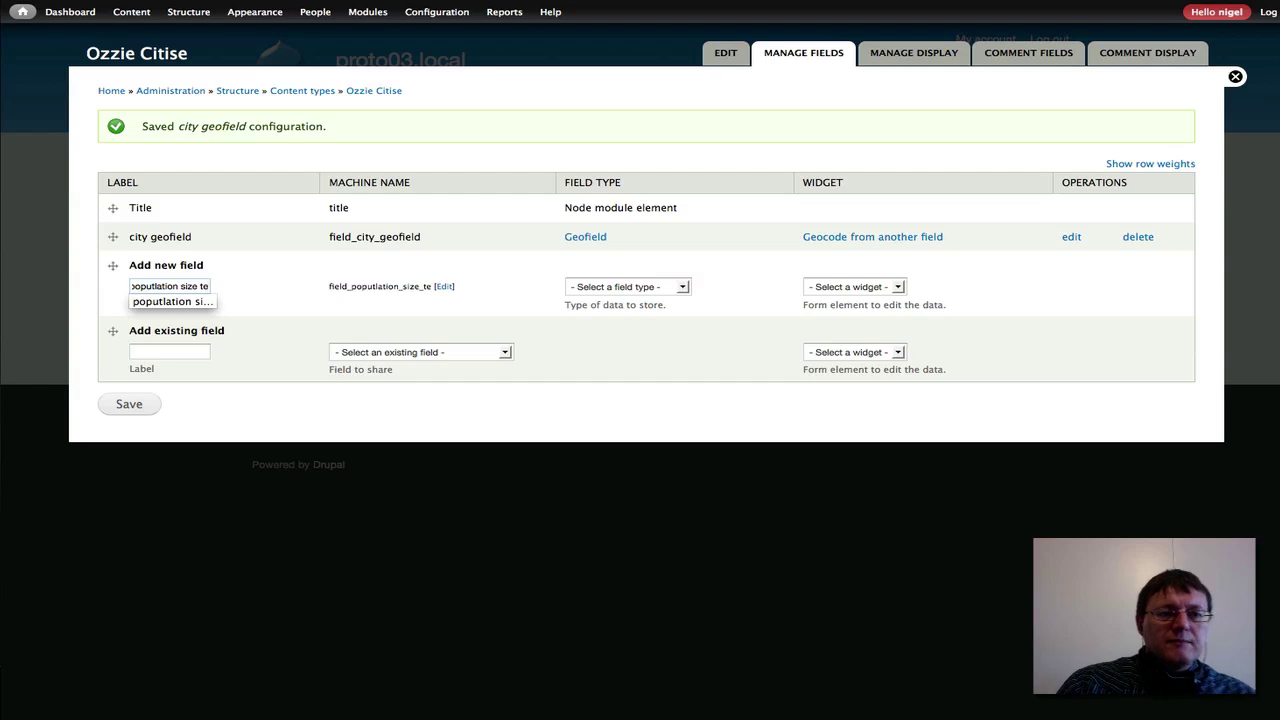
pyautogui.write('rm')
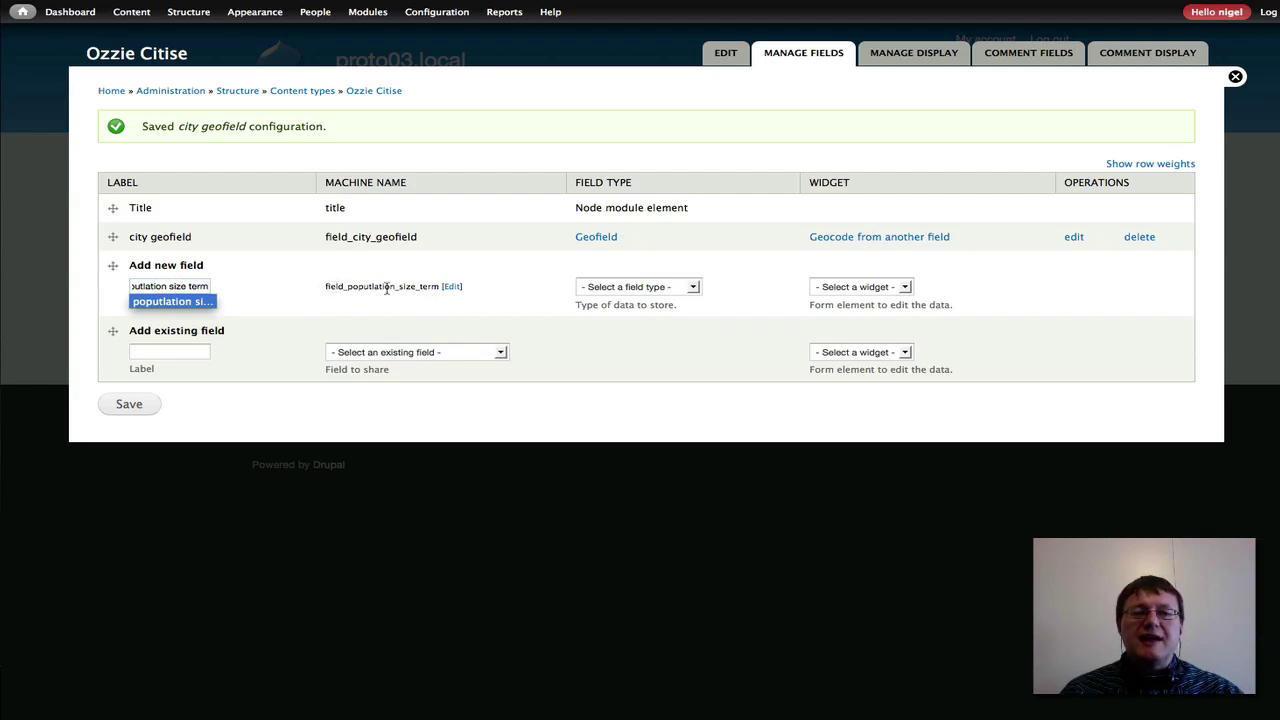
# Make the new field a Term reference with the Select list widget and save it
pyautogui.moveTo(324, 287); pyautogui.dragTo(499, 300)
pyautogui.click(700, 286)
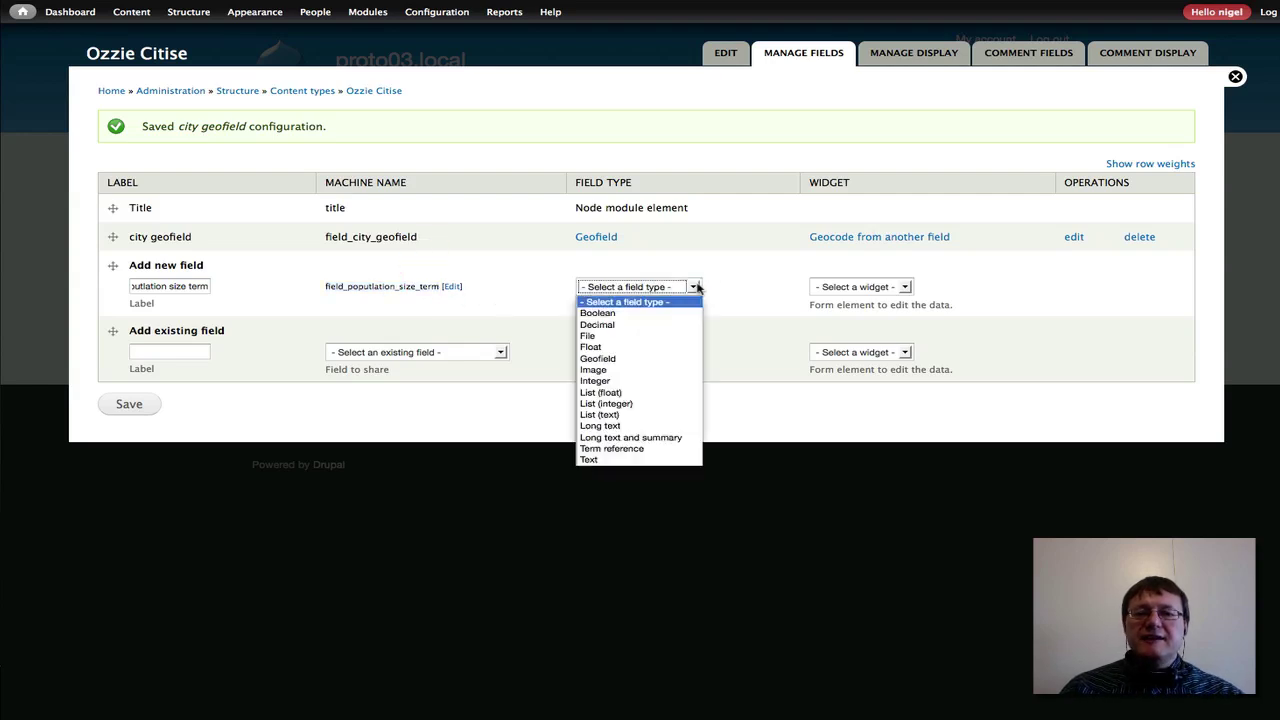
pyautogui.click(666, 452)
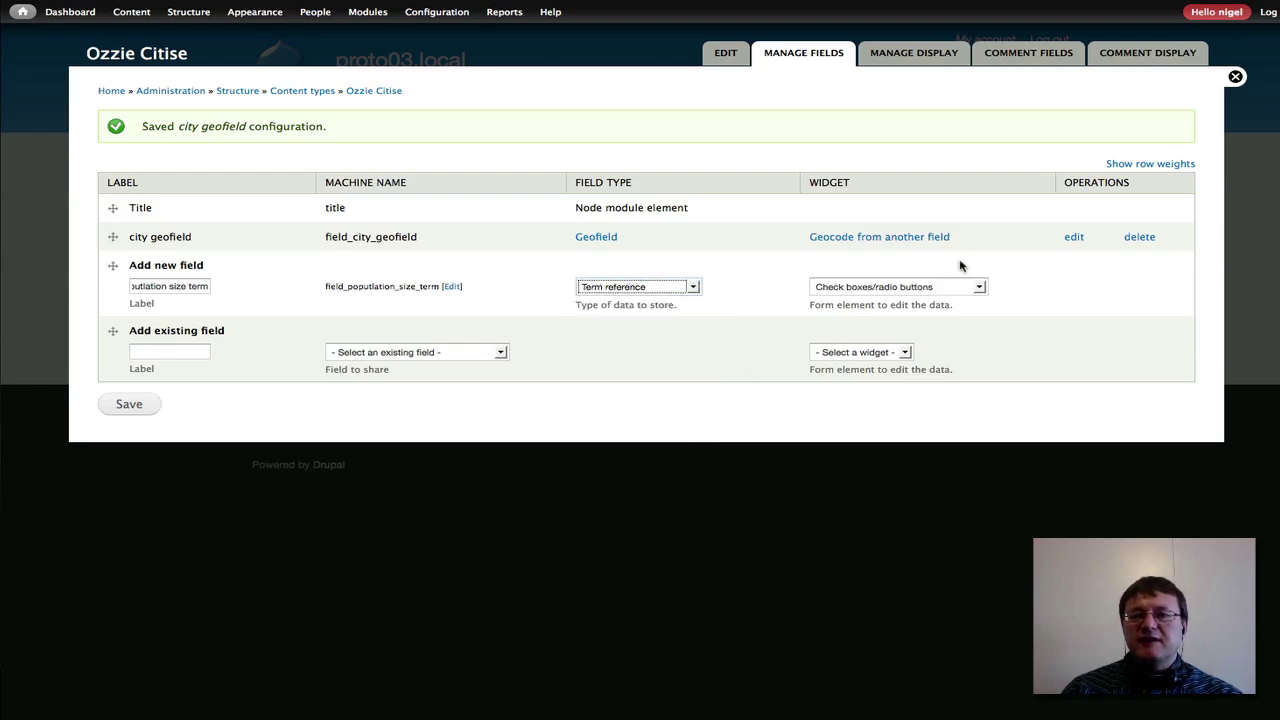
pyautogui.click(981, 288)
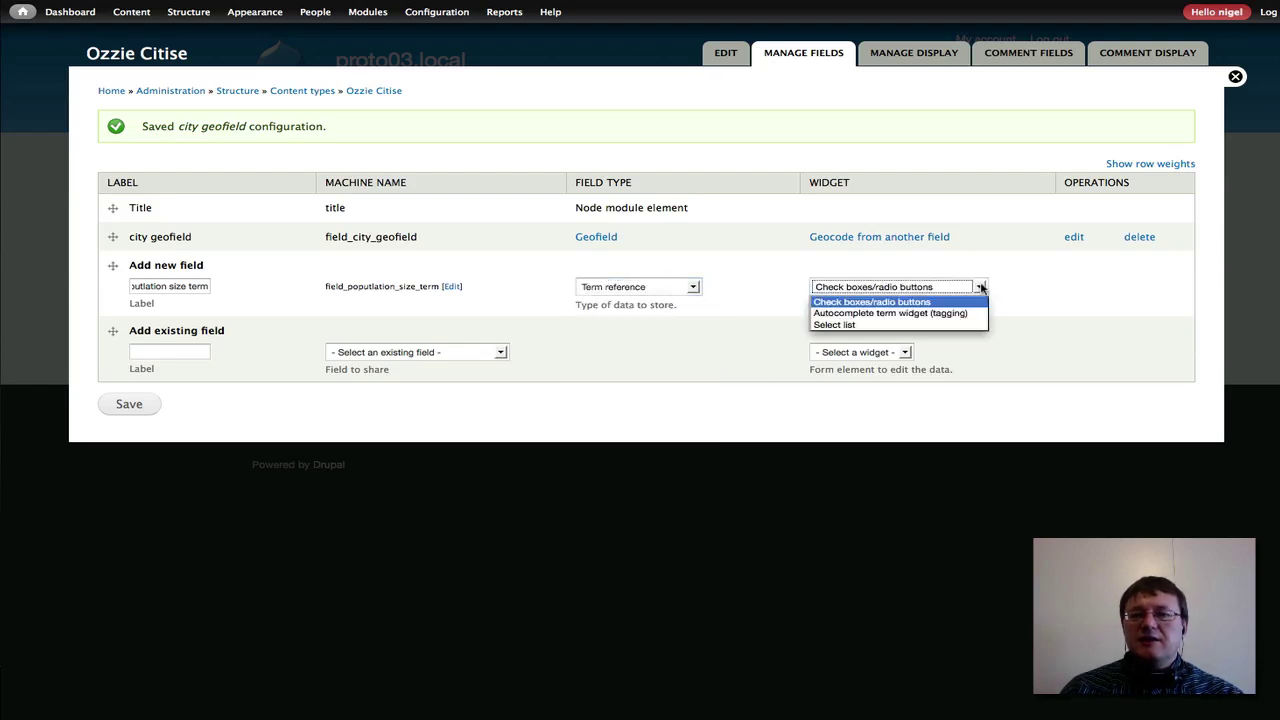
pyautogui.click(942, 325)
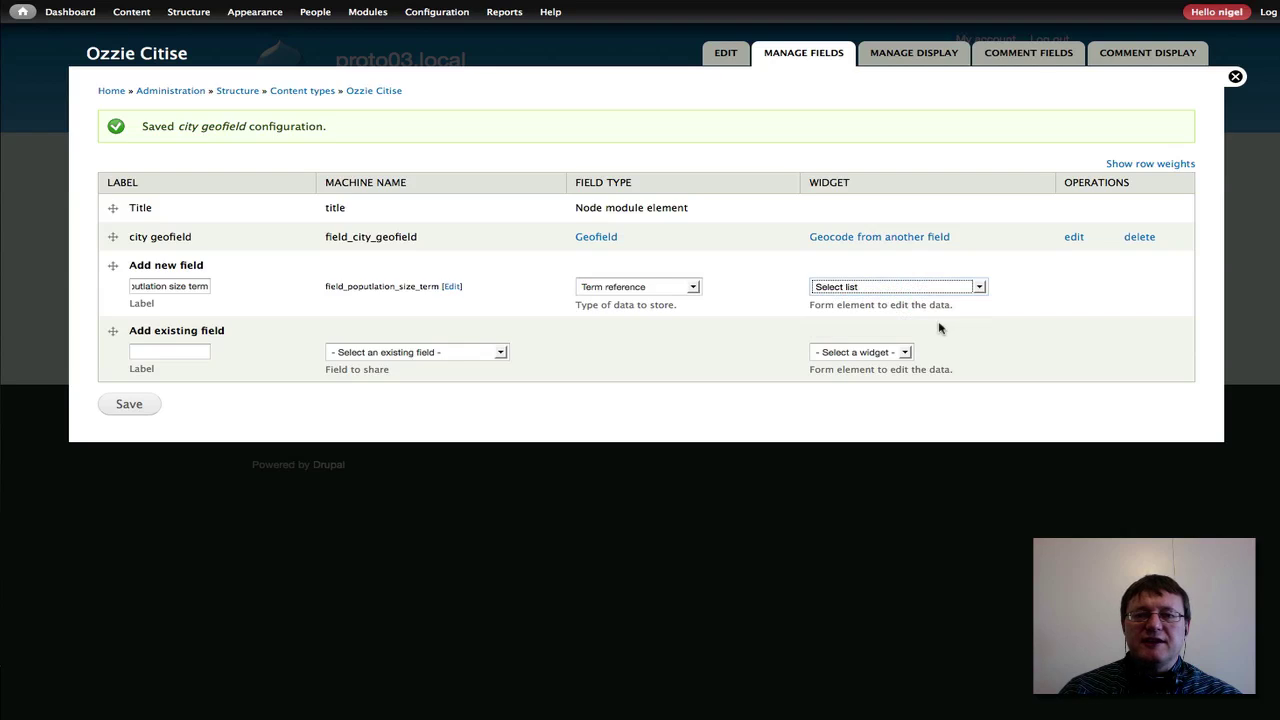
pyautogui.click(137, 411)
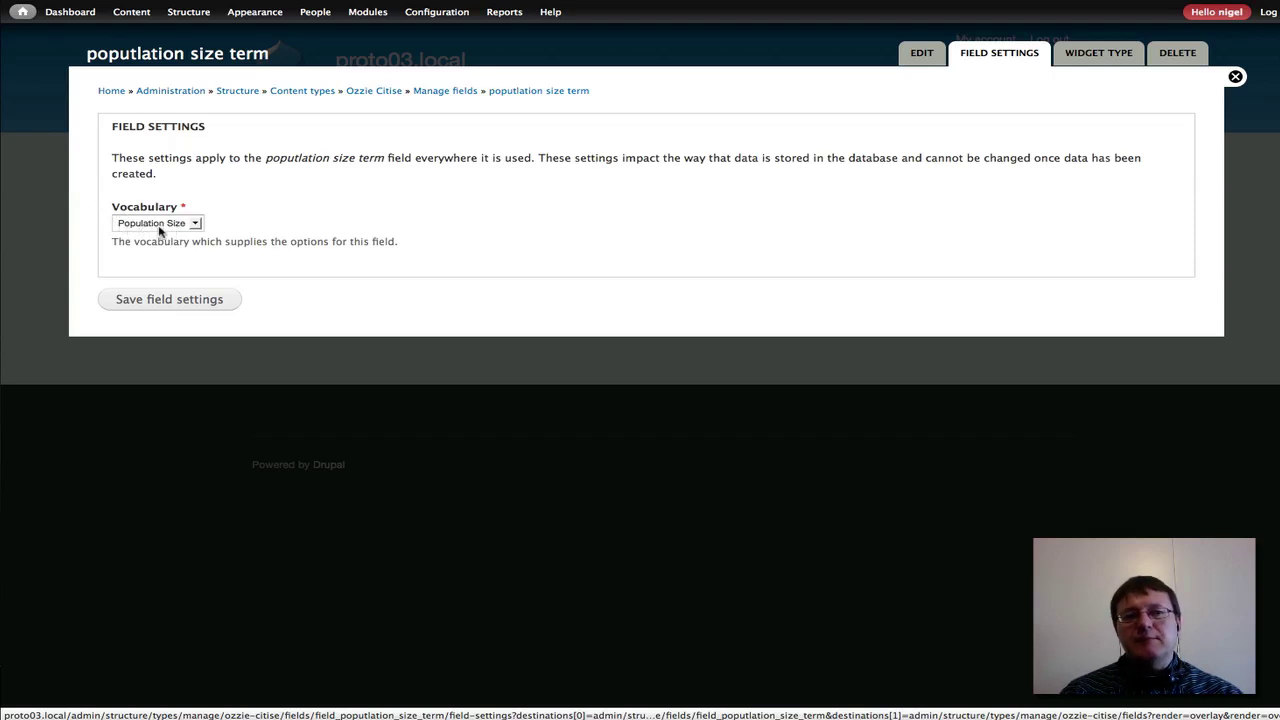
# Save the poputlation size term field settings with the Population Size vocabulary, no default value and one value
pyautogui.click(174, 302)
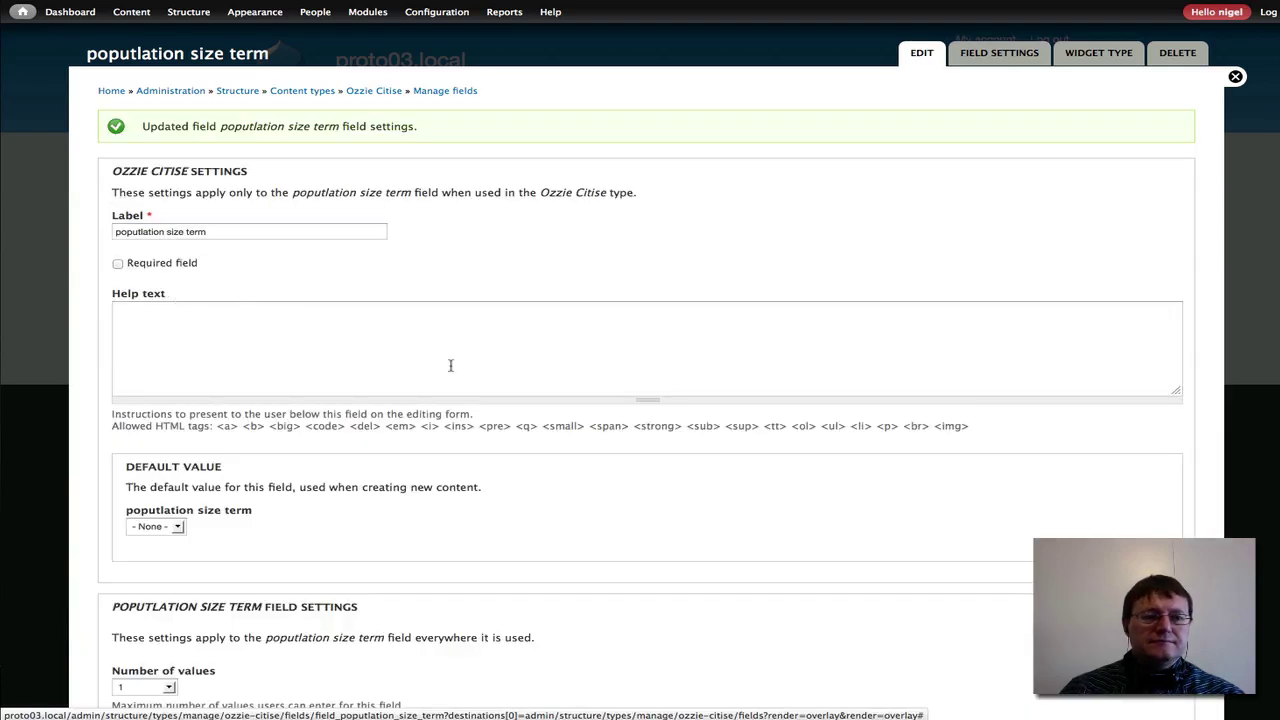
pyautogui.scroll(-3, 450, 365)
pyautogui.scroll(-1, 450, 370)
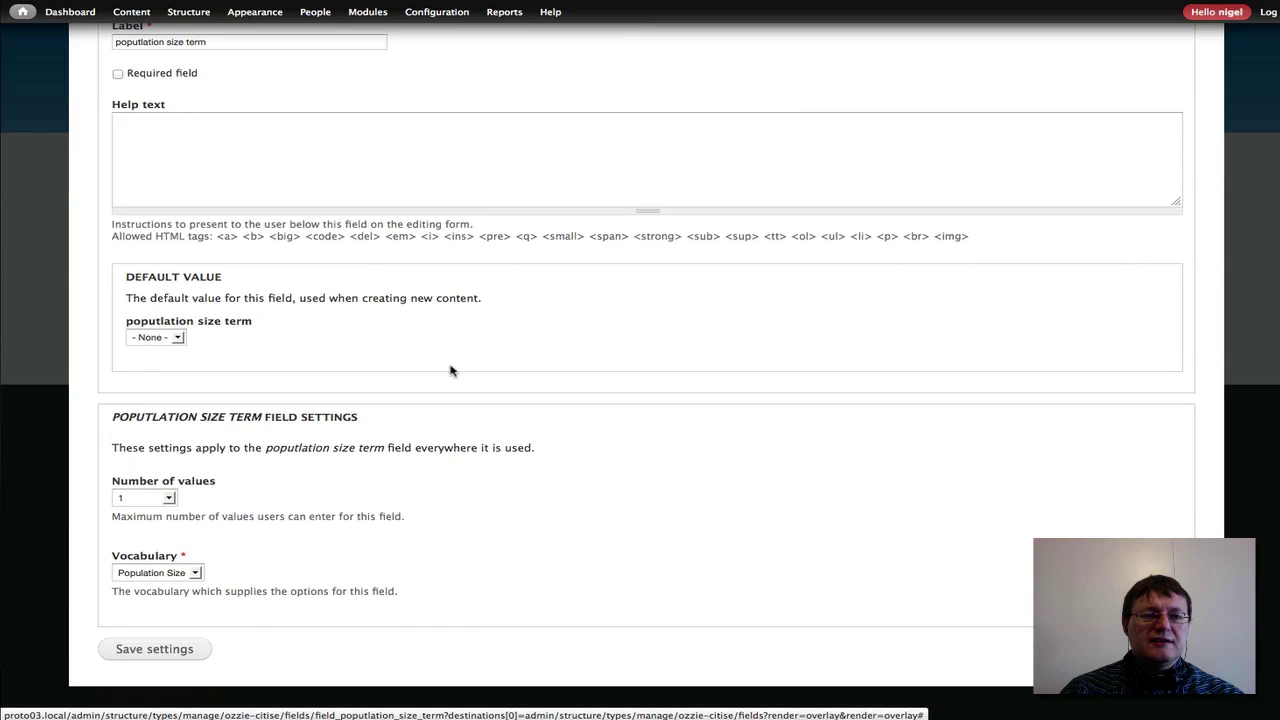
pyautogui.click(160, 652)
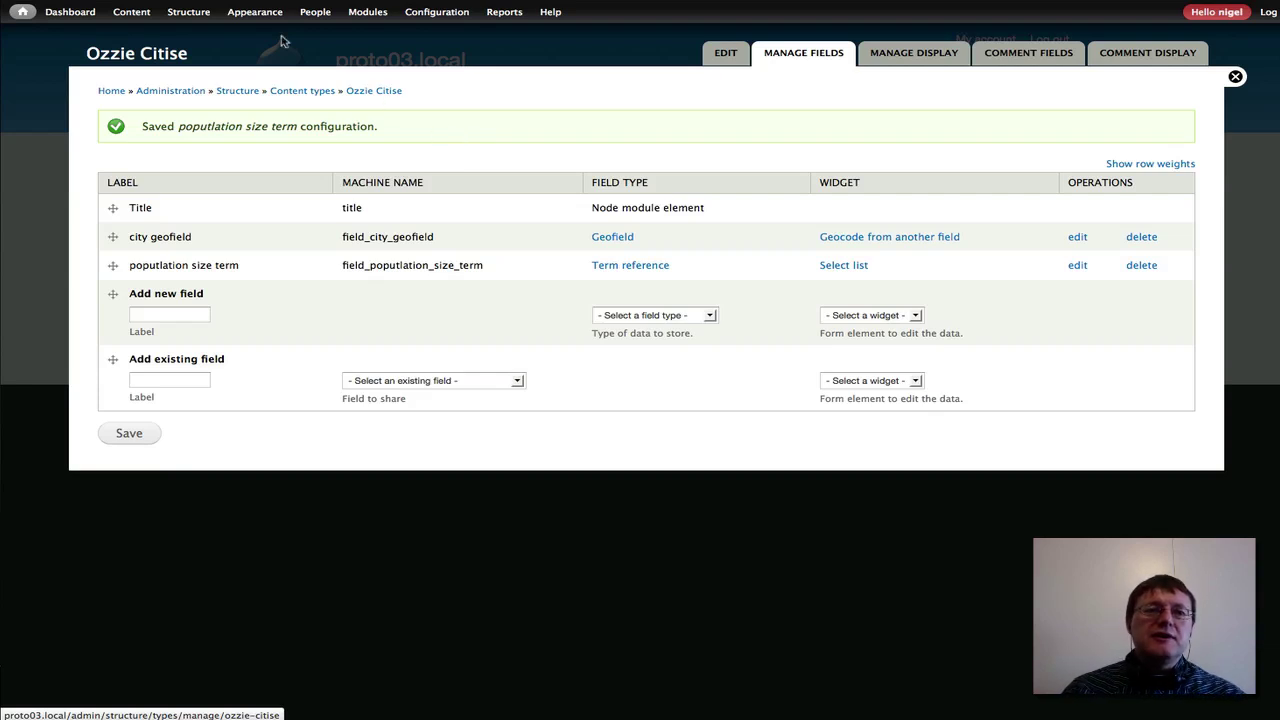
# Create a new content view named Oz Cities without a page display and continue to its editing screen
pyautogui.moveTo(185, 17)
pyautogui.moveTo(180, 103)
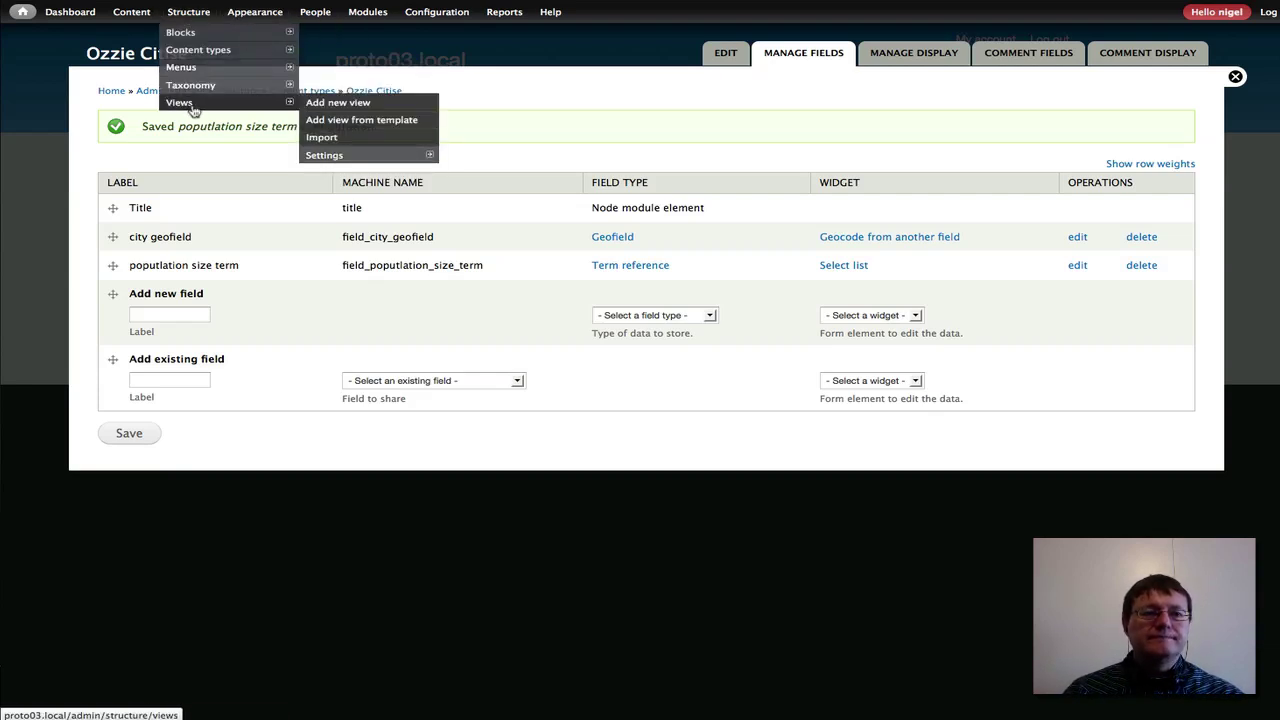
pyautogui.click(341, 104)
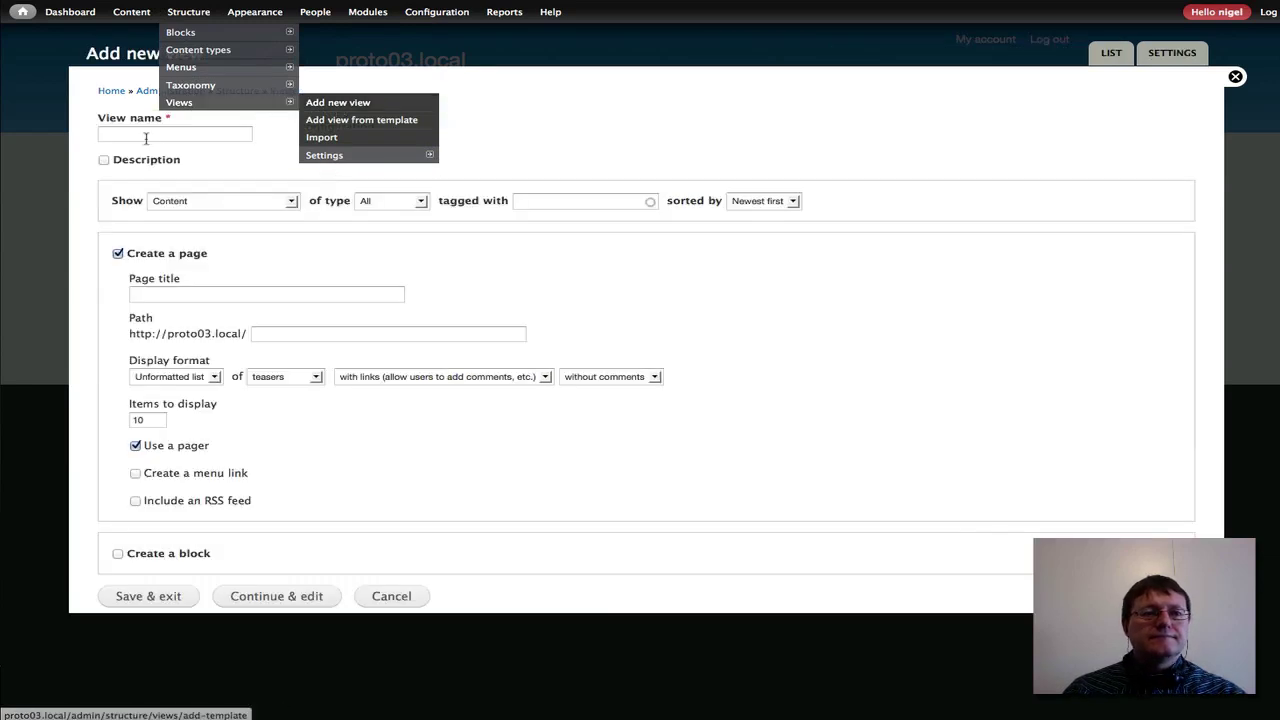
pyautogui.click(129, 131)
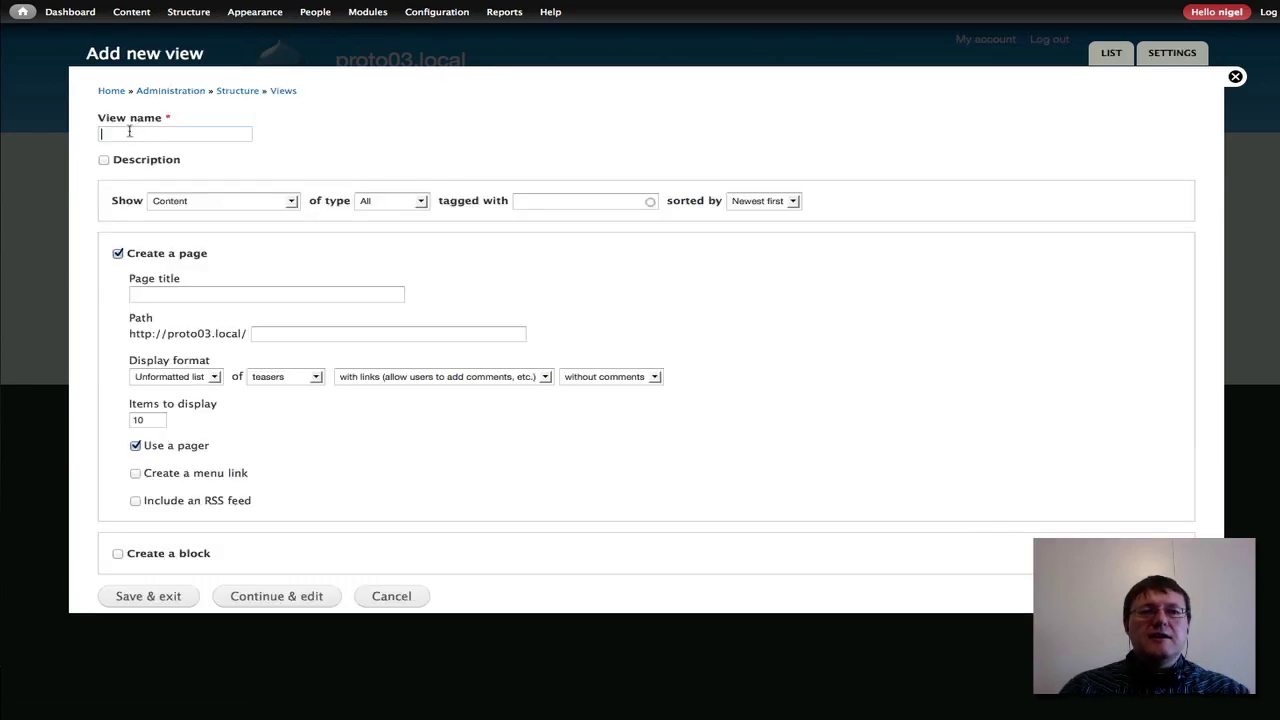
pyautogui.write('O')
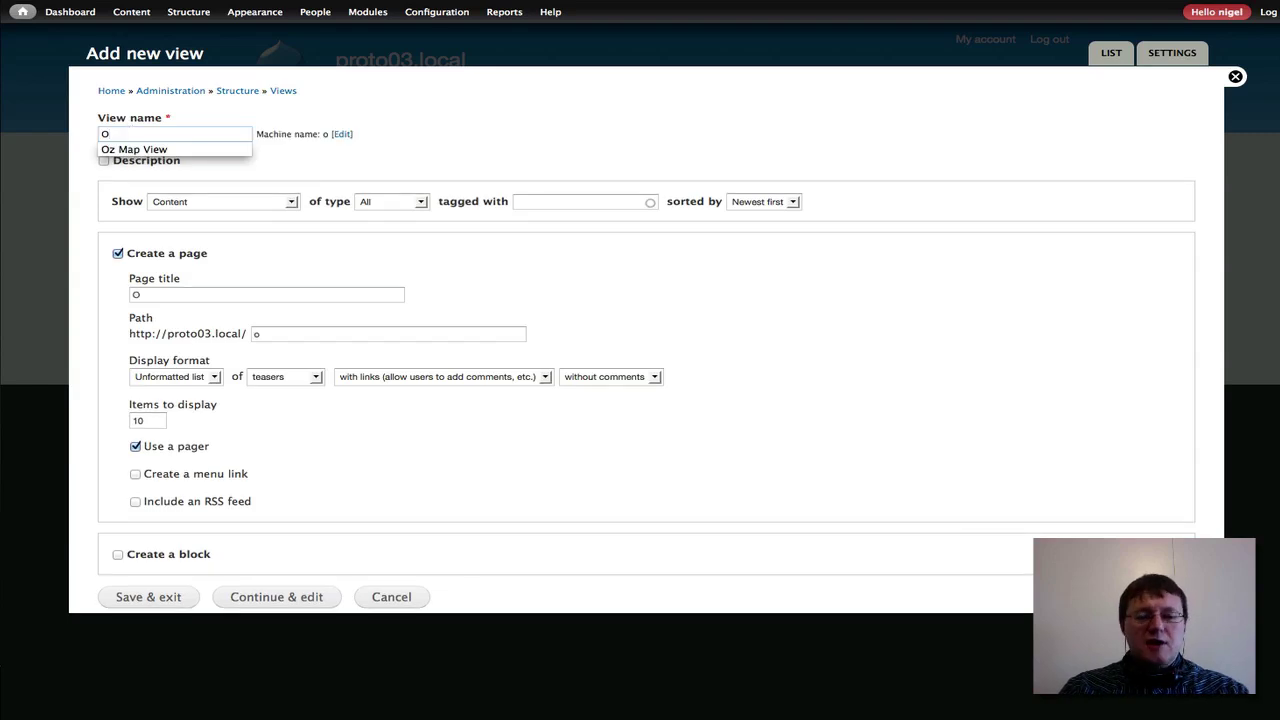
pyautogui.write('z C')
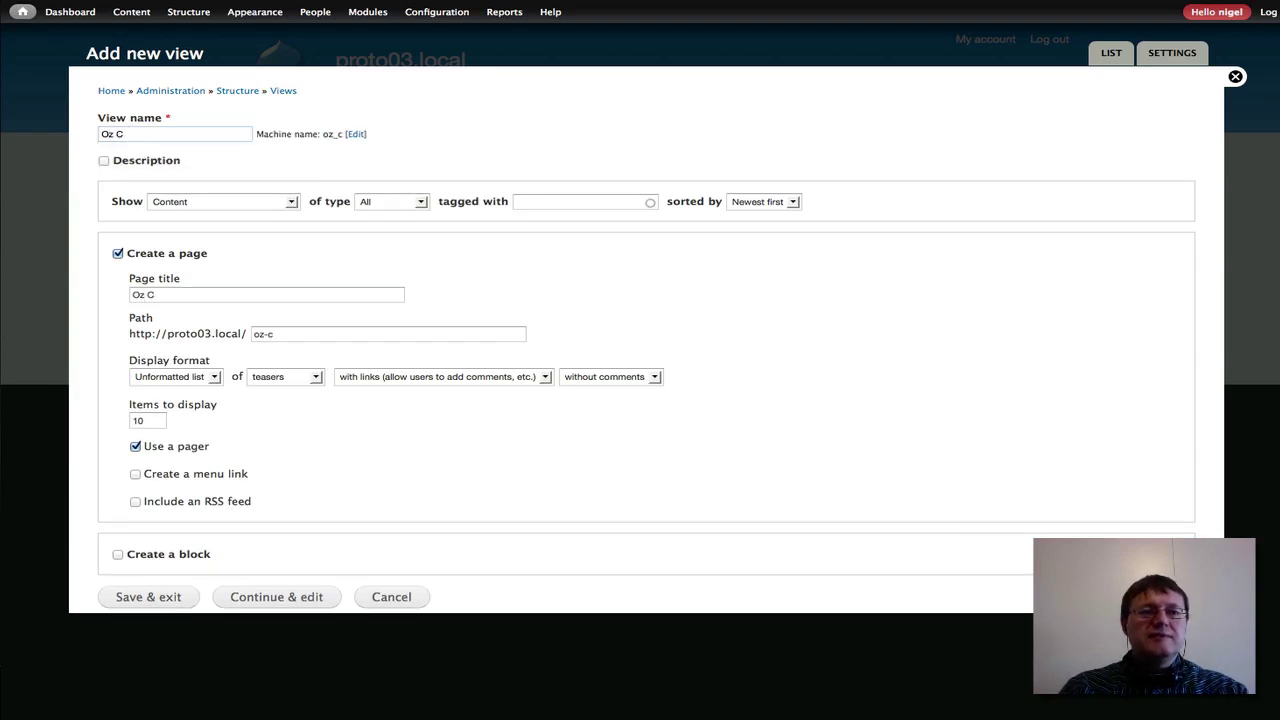
pyautogui.write('ities')
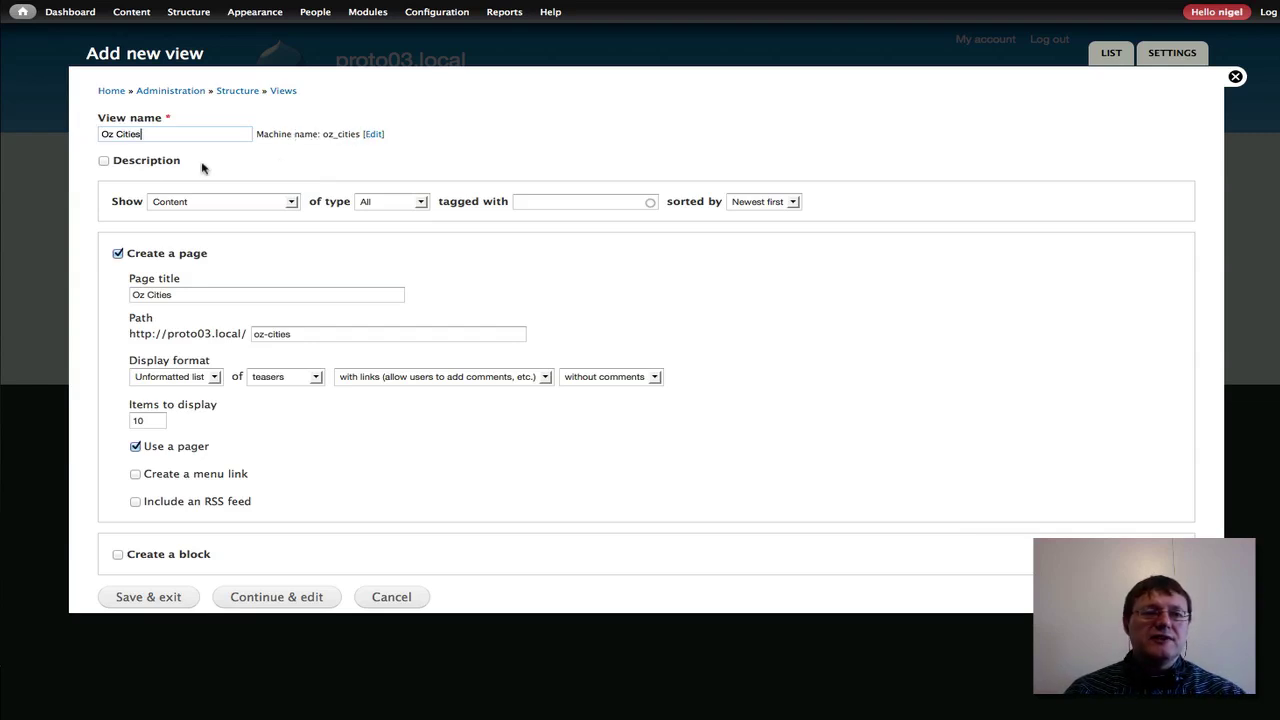
pyautogui.click(118, 254)
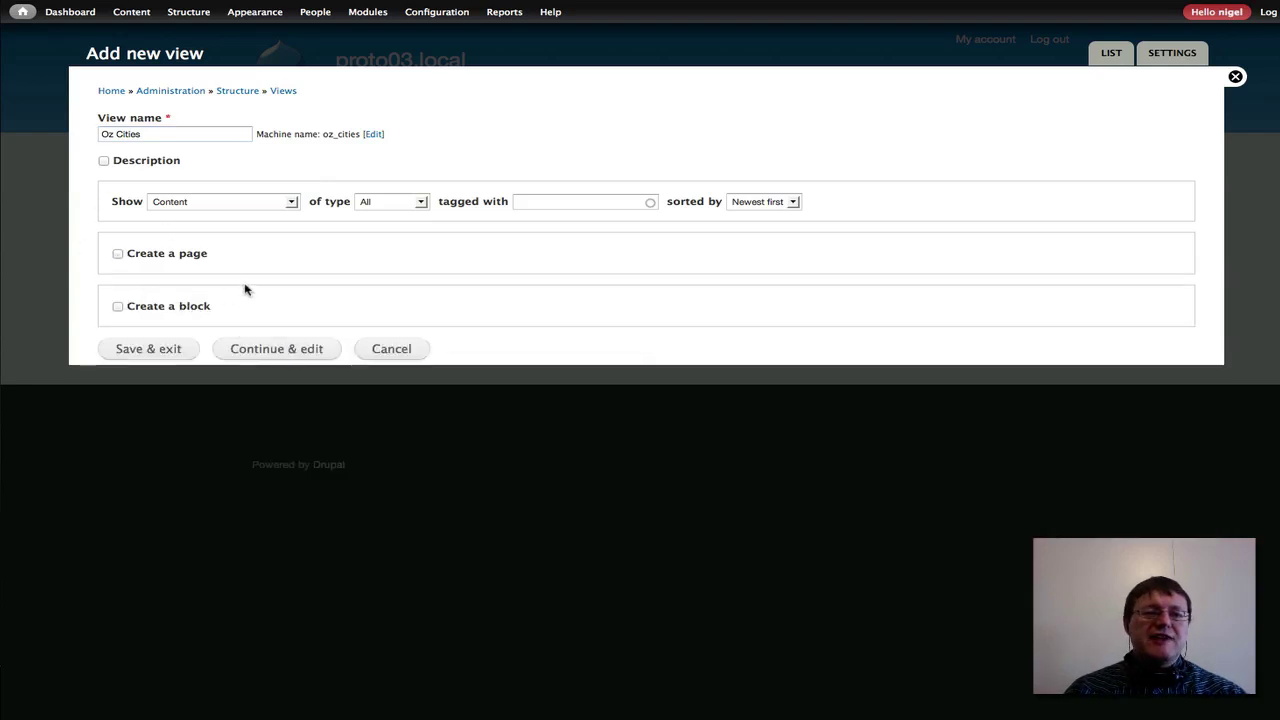
pyautogui.click(282, 355)
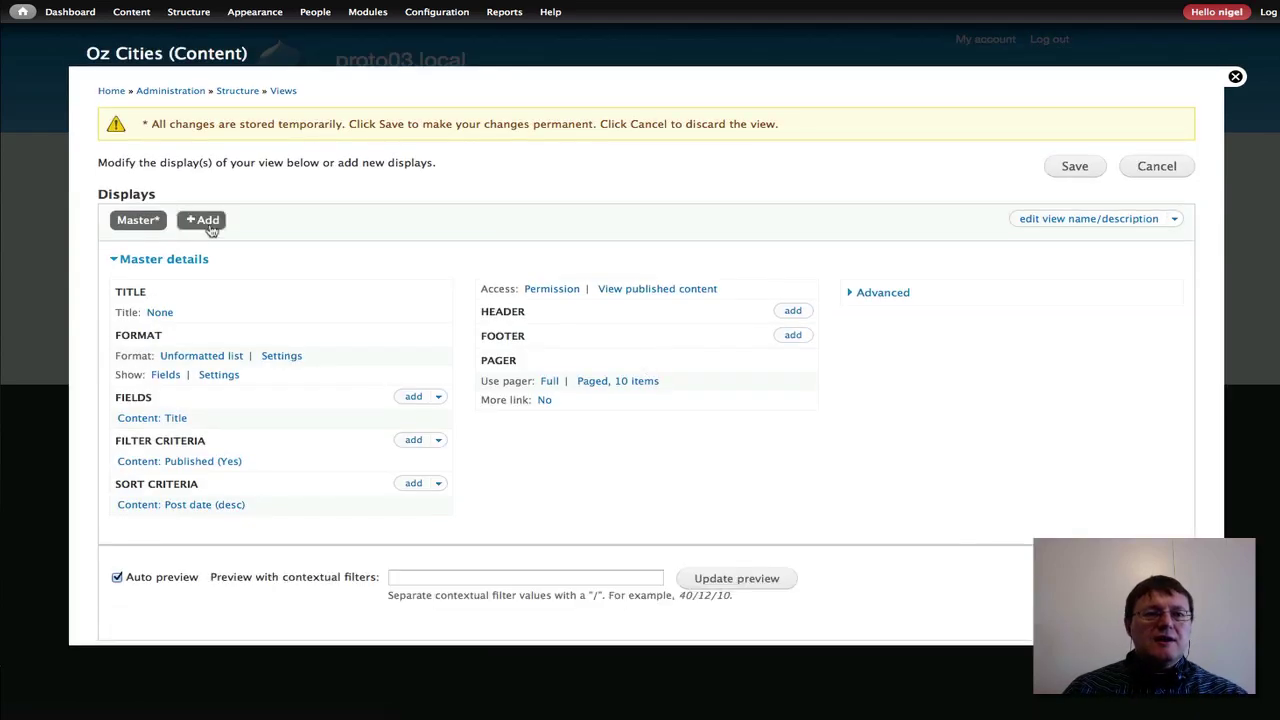
# Add a Page display to the Oz Cities view and set its path to oz
pyautogui.click(208, 221)
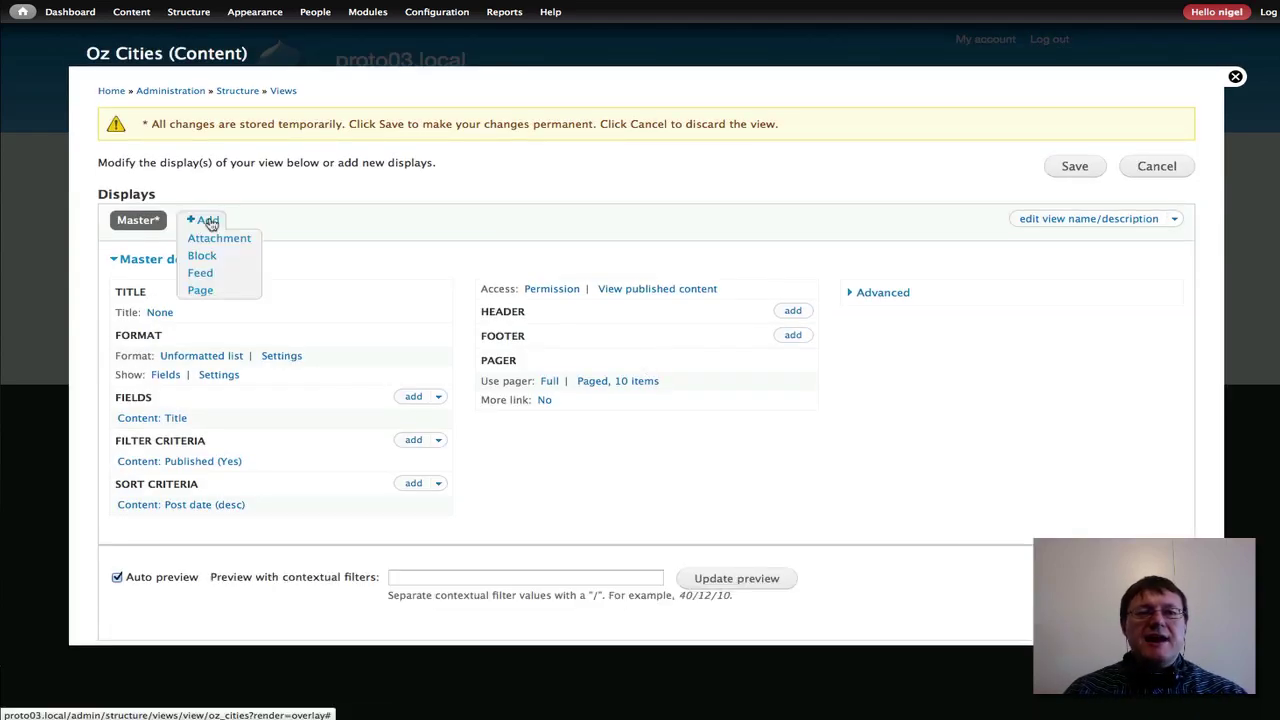
pyautogui.click(200, 290)
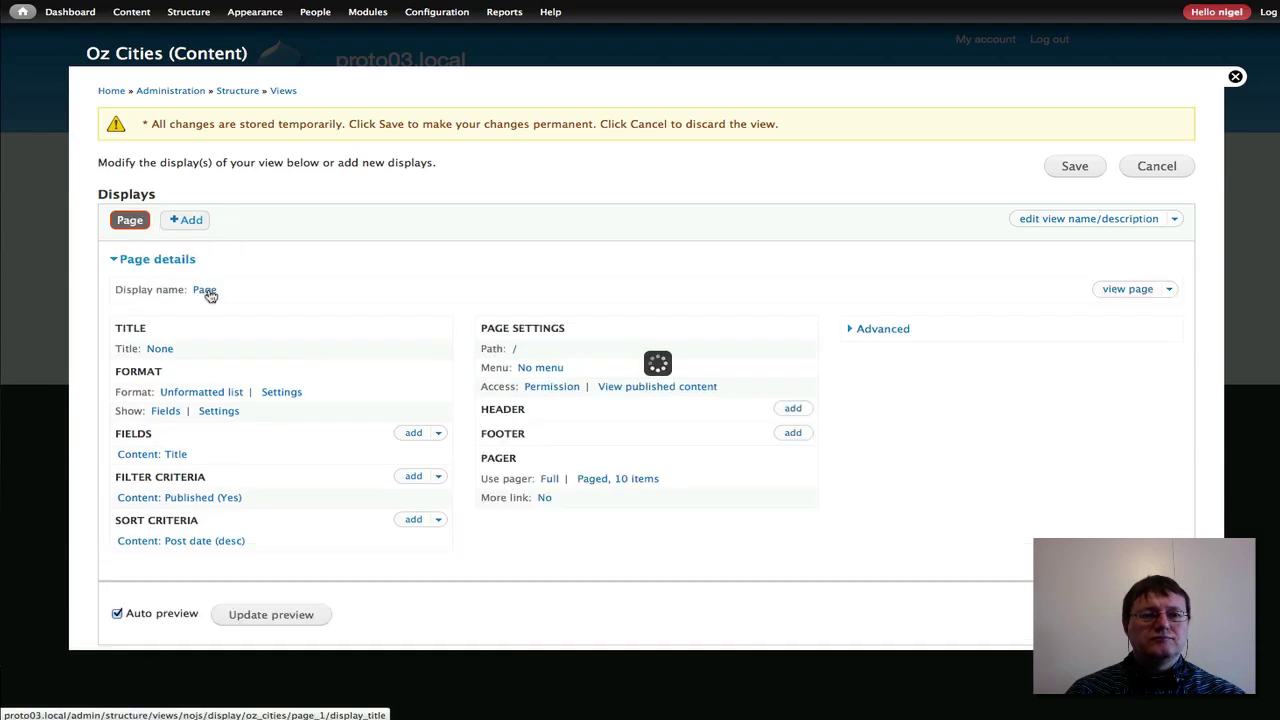
pyautogui.click(516, 354)
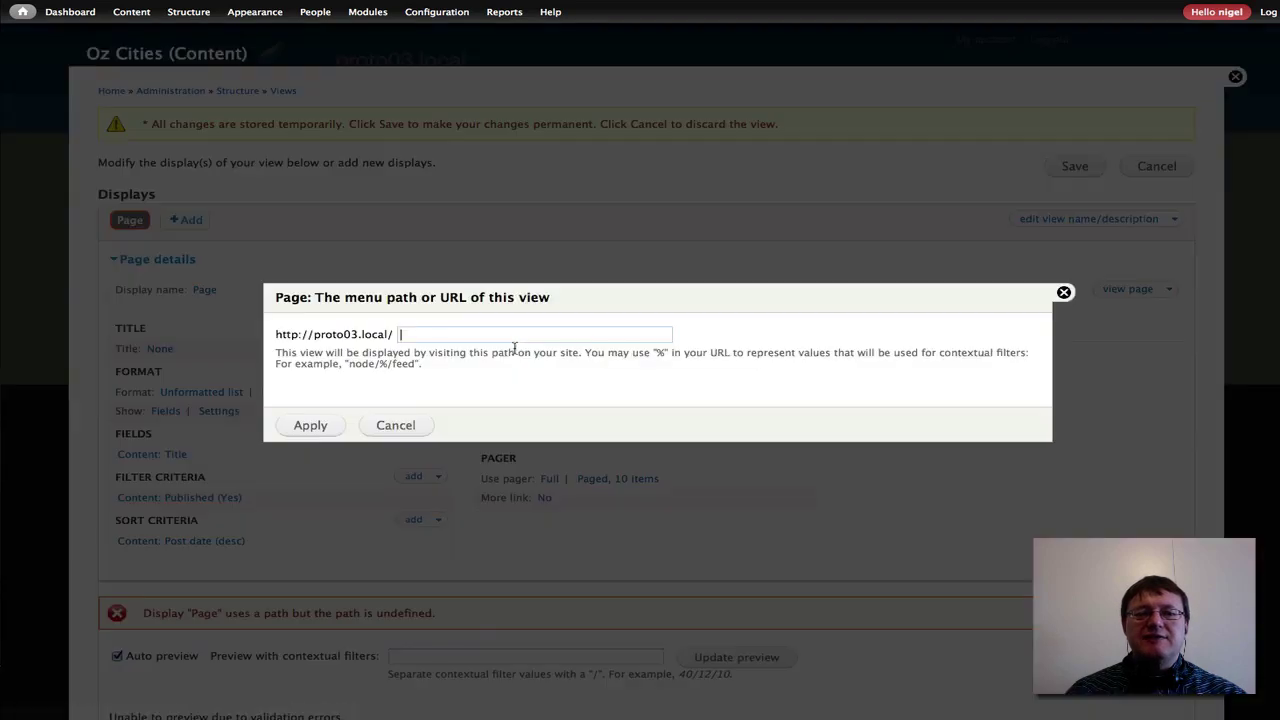
pyautogui.click(450, 333)
pyautogui.write('o')
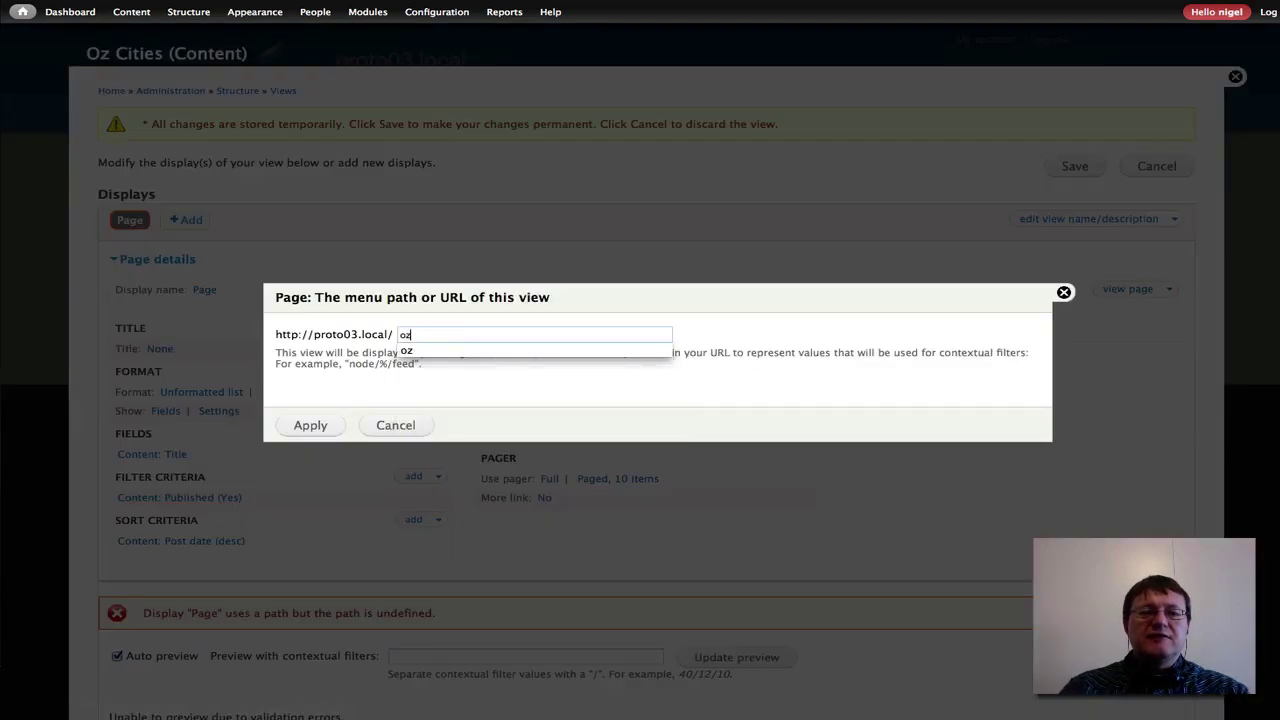
pyautogui.write('z')
pyautogui.press('Down')
pyautogui.click(310, 425)
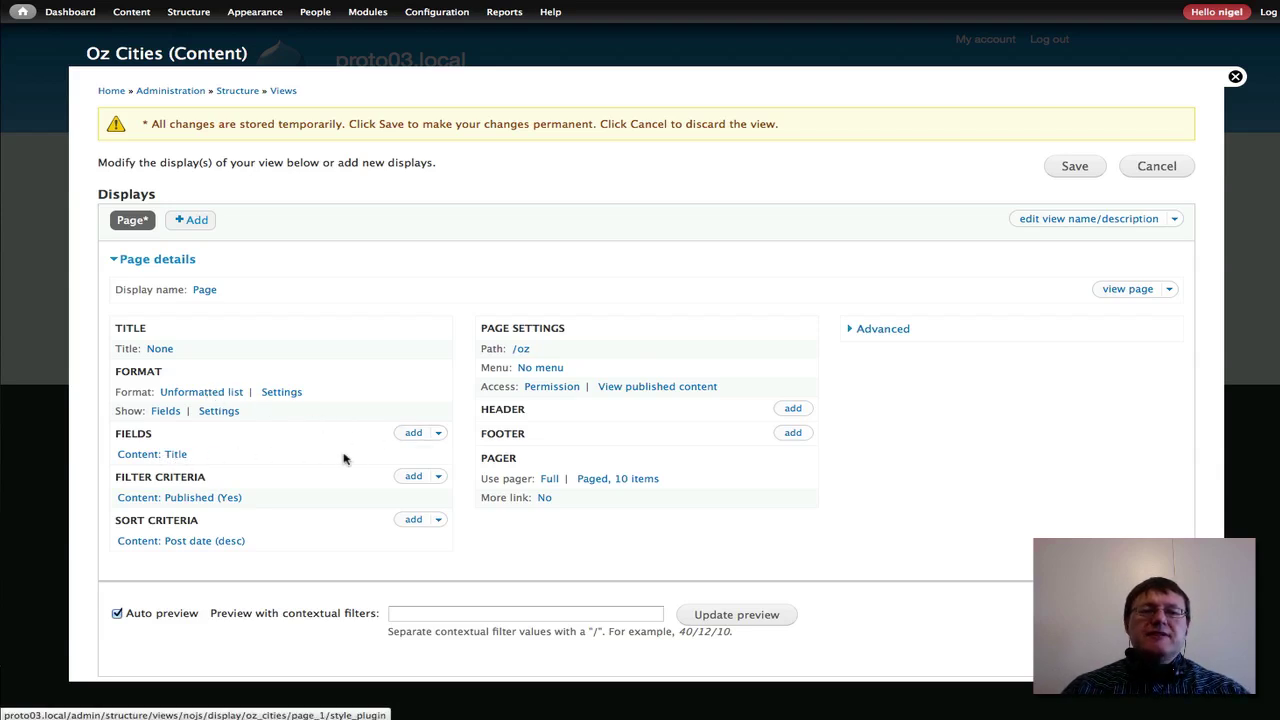
# Add the Content: city geofield field to this page display only, without a label and keeping the Well Known Text formatter
pyautogui.click(438, 436)
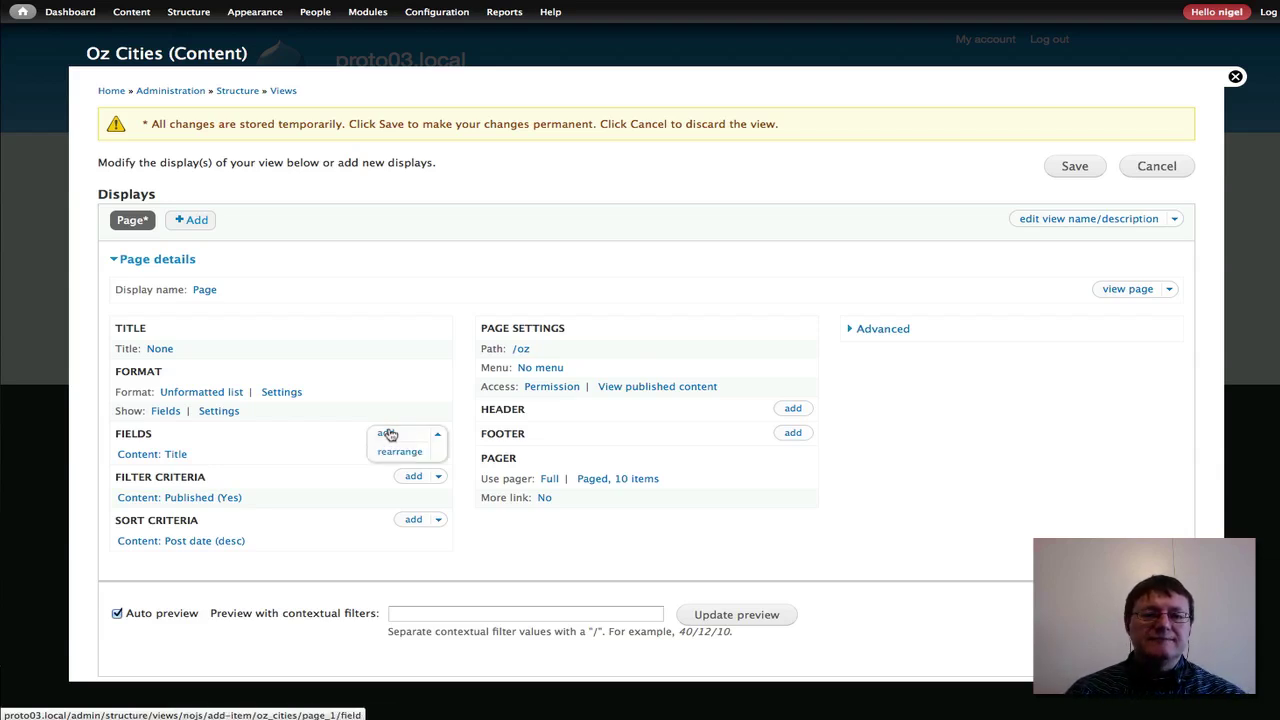
pyautogui.click(389, 434)
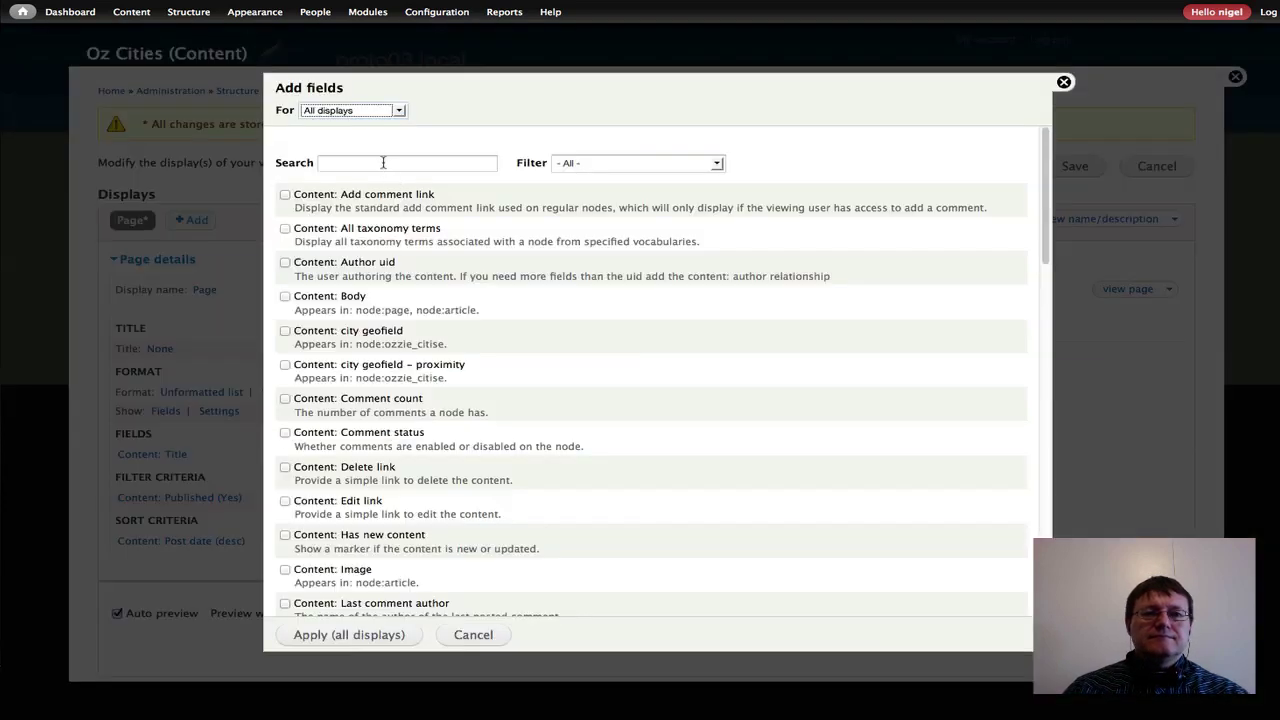
pyautogui.click(399, 110)
pyautogui.click(383, 136)
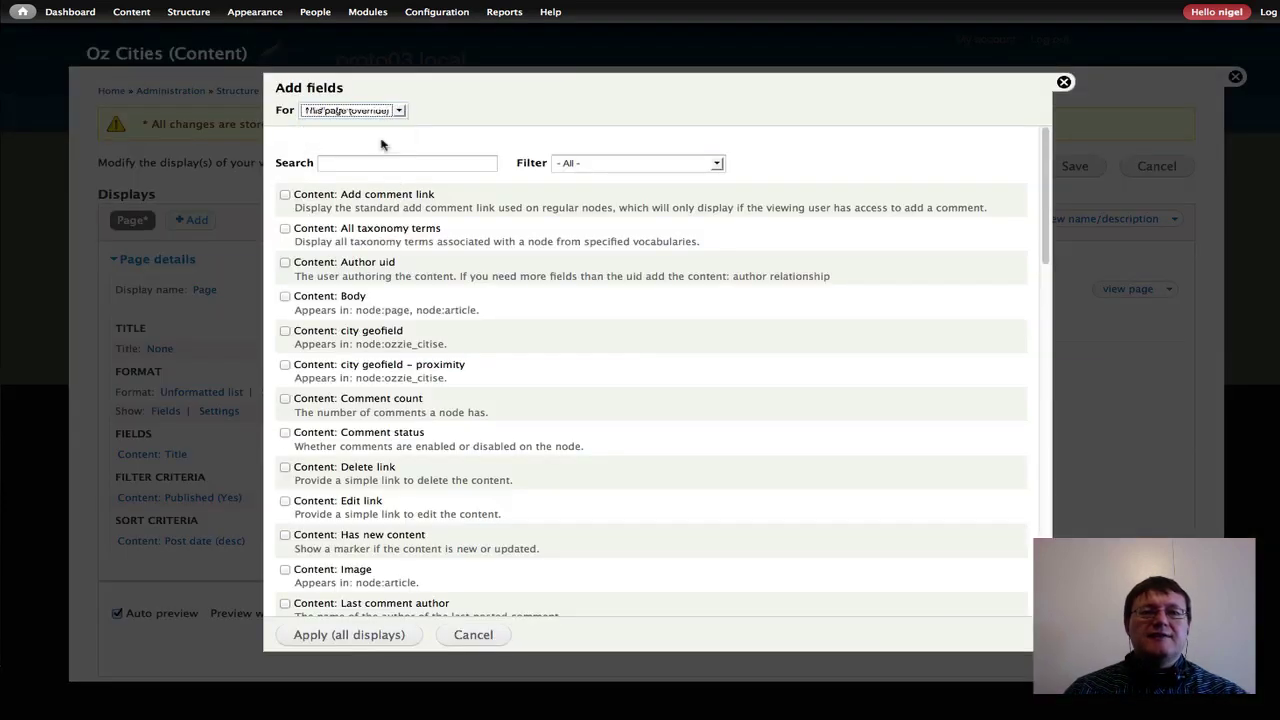
pyautogui.click(356, 163)
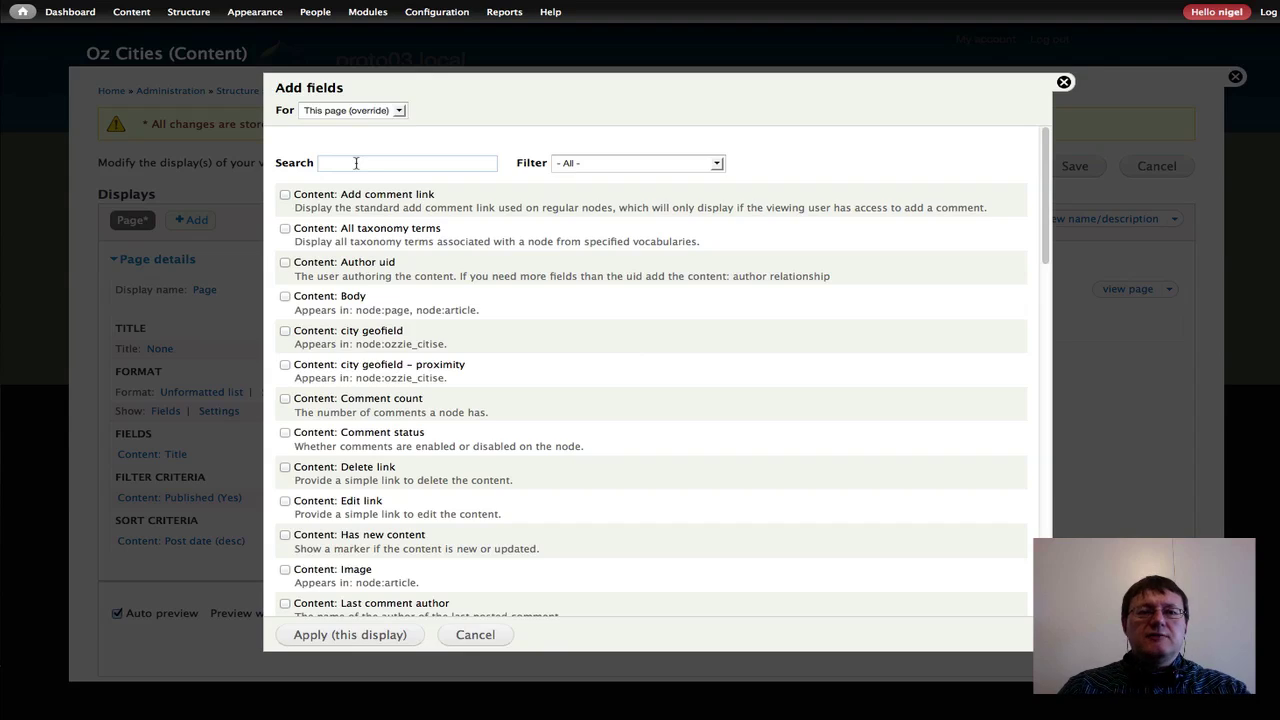
pyautogui.write('ge')
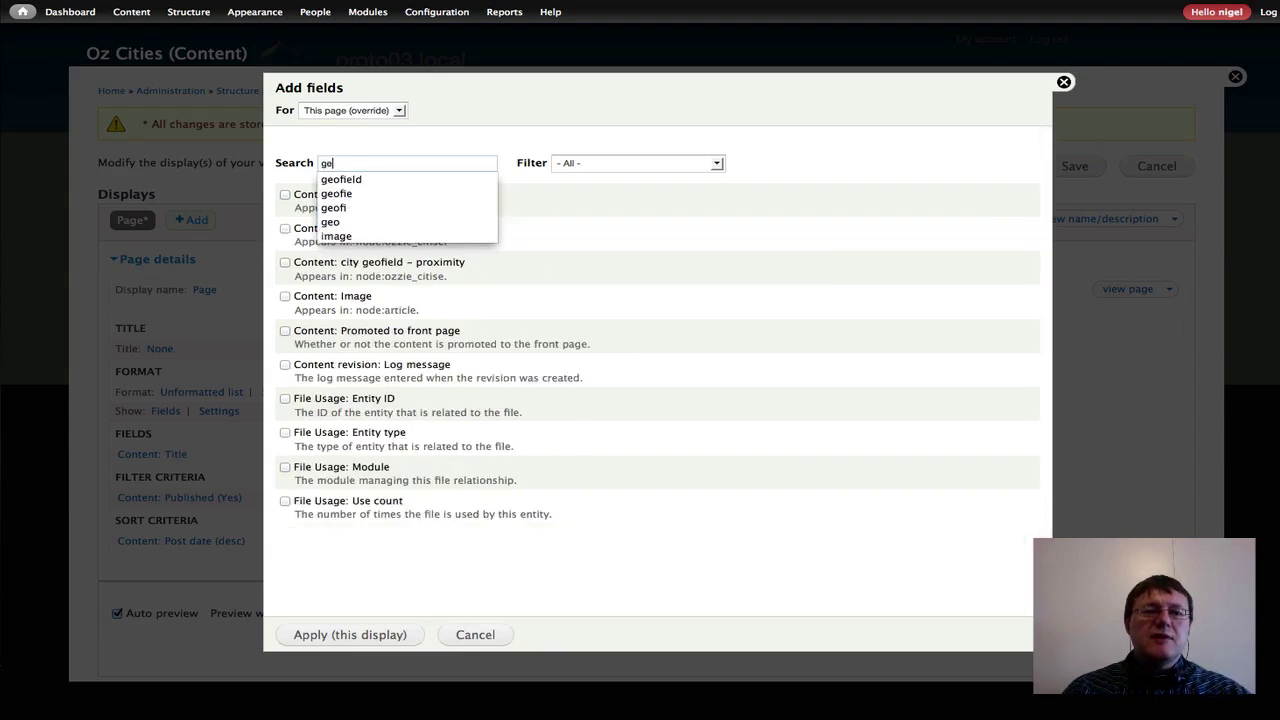
pyautogui.click(366, 180)
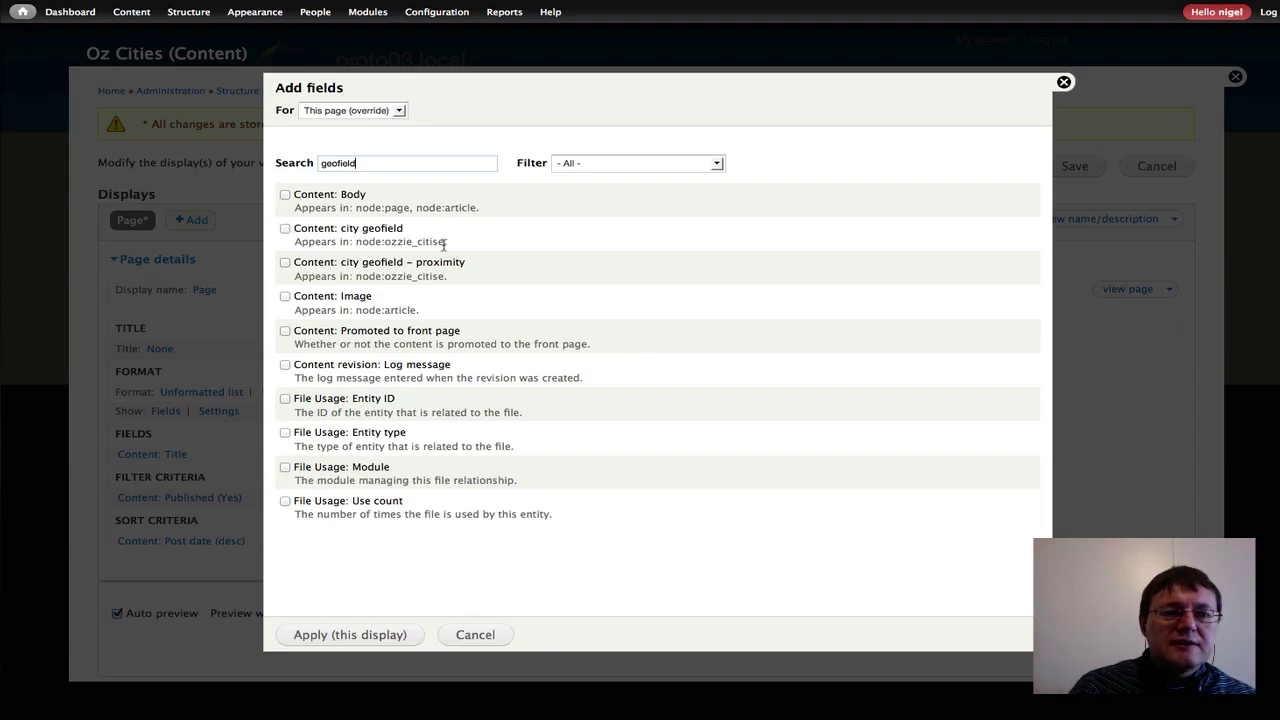
pyautogui.click(285, 228)
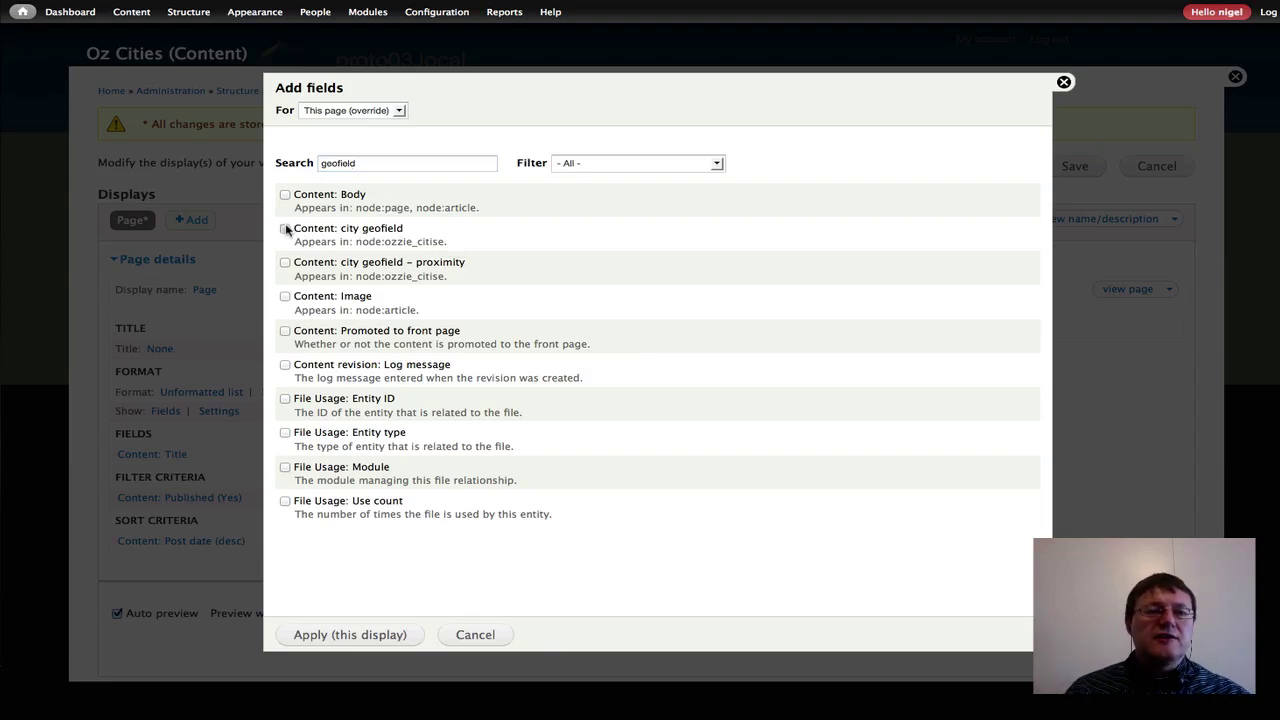
pyautogui.click(358, 638)
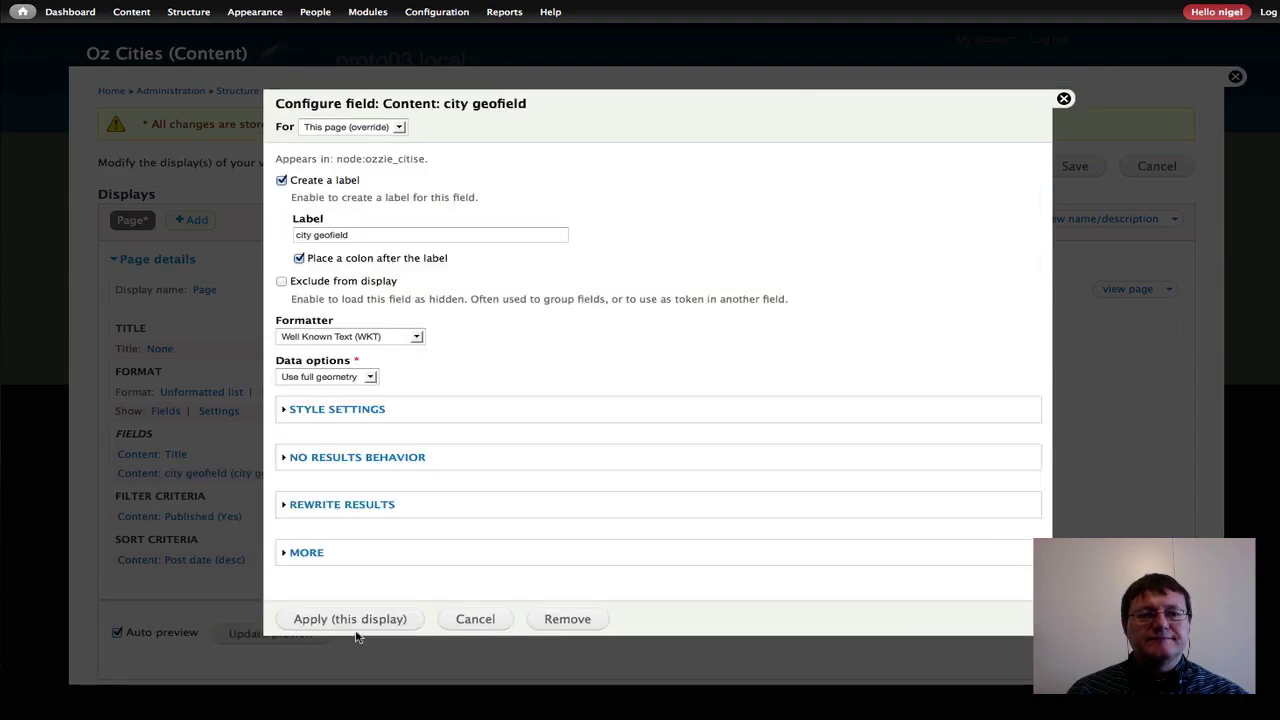
pyautogui.click(281, 180)
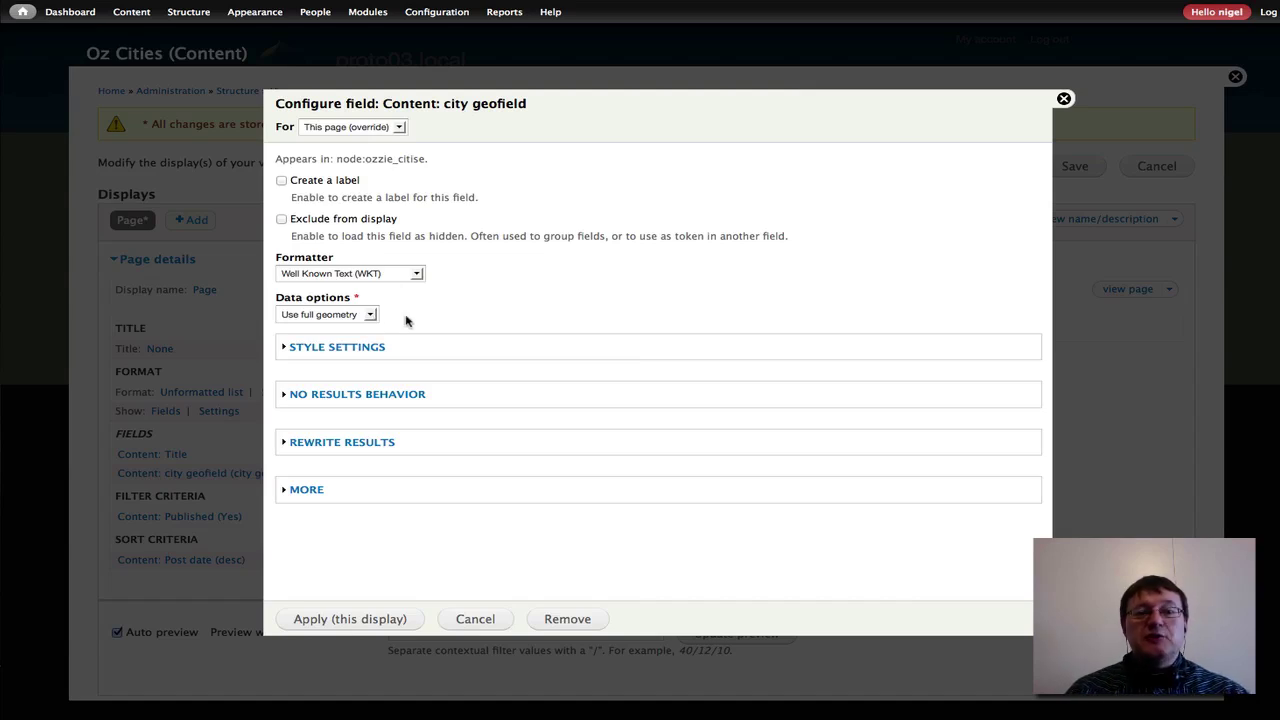
pyautogui.click(352, 619)
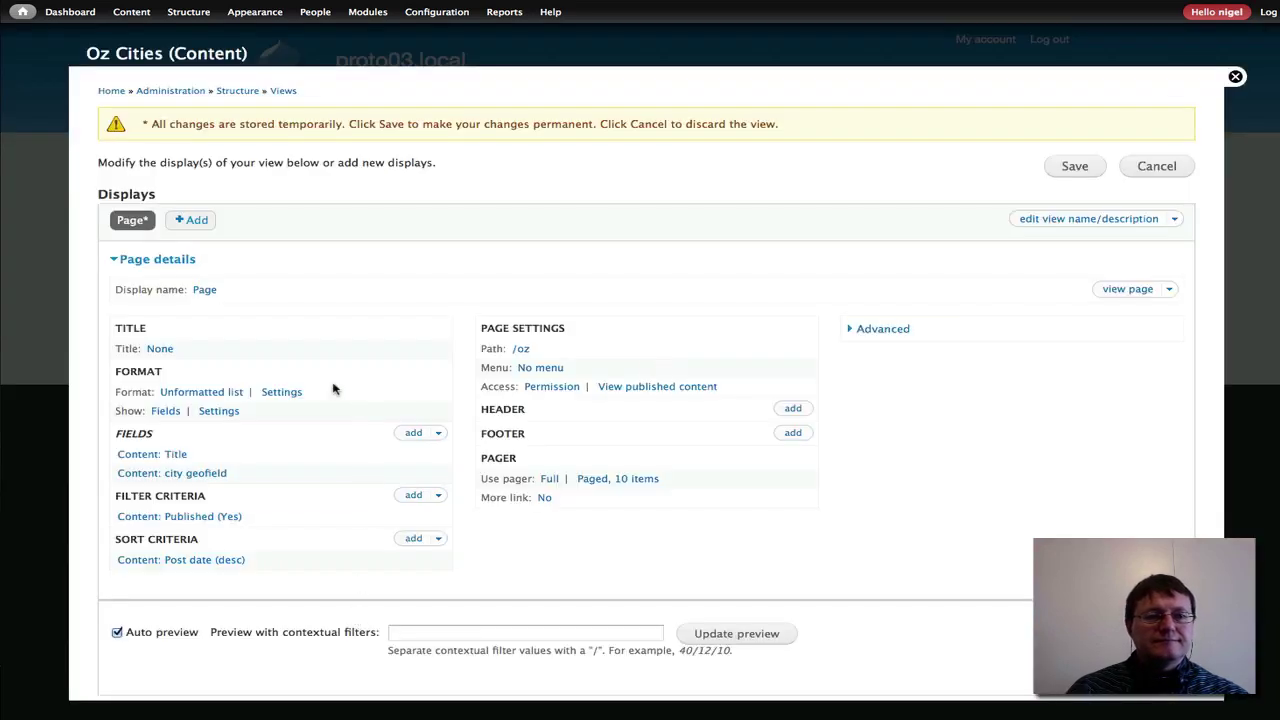
# Find the Content: All taxonomy terms field by searching for term and add it to this page display
pyautogui.click(414, 433)
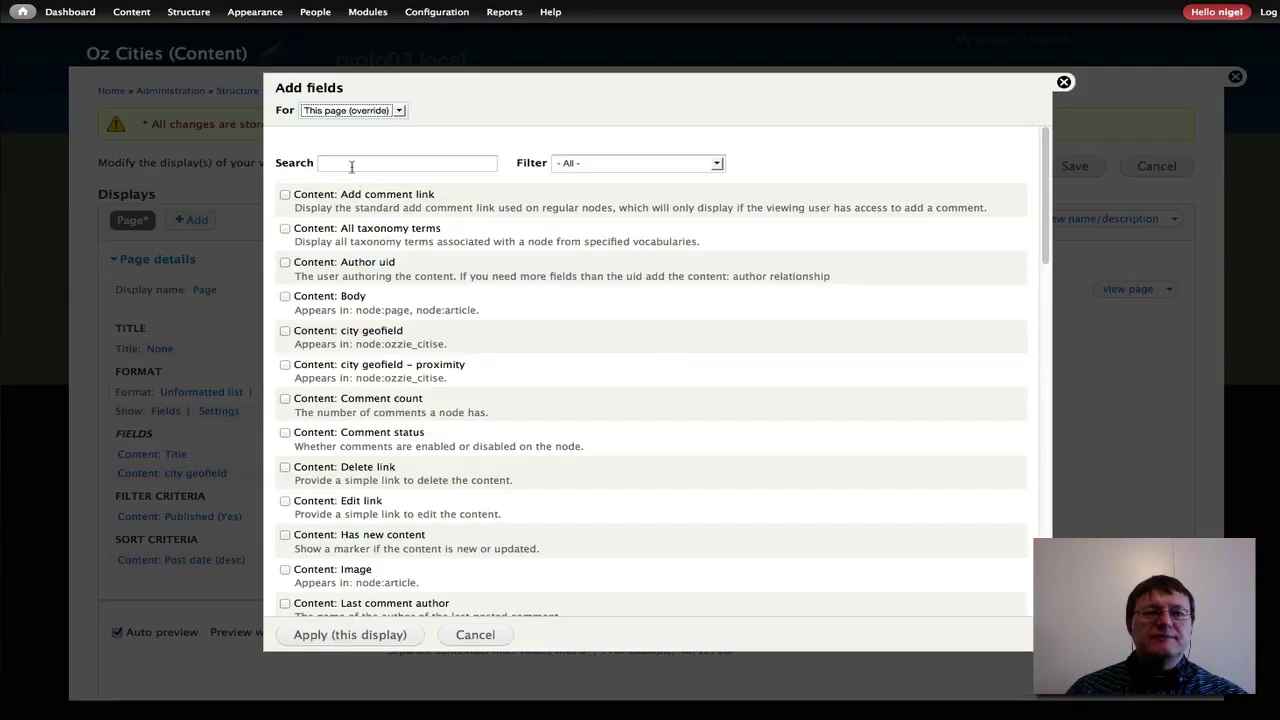
pyautogui.click(352, 164)
pyautogui.write('type')
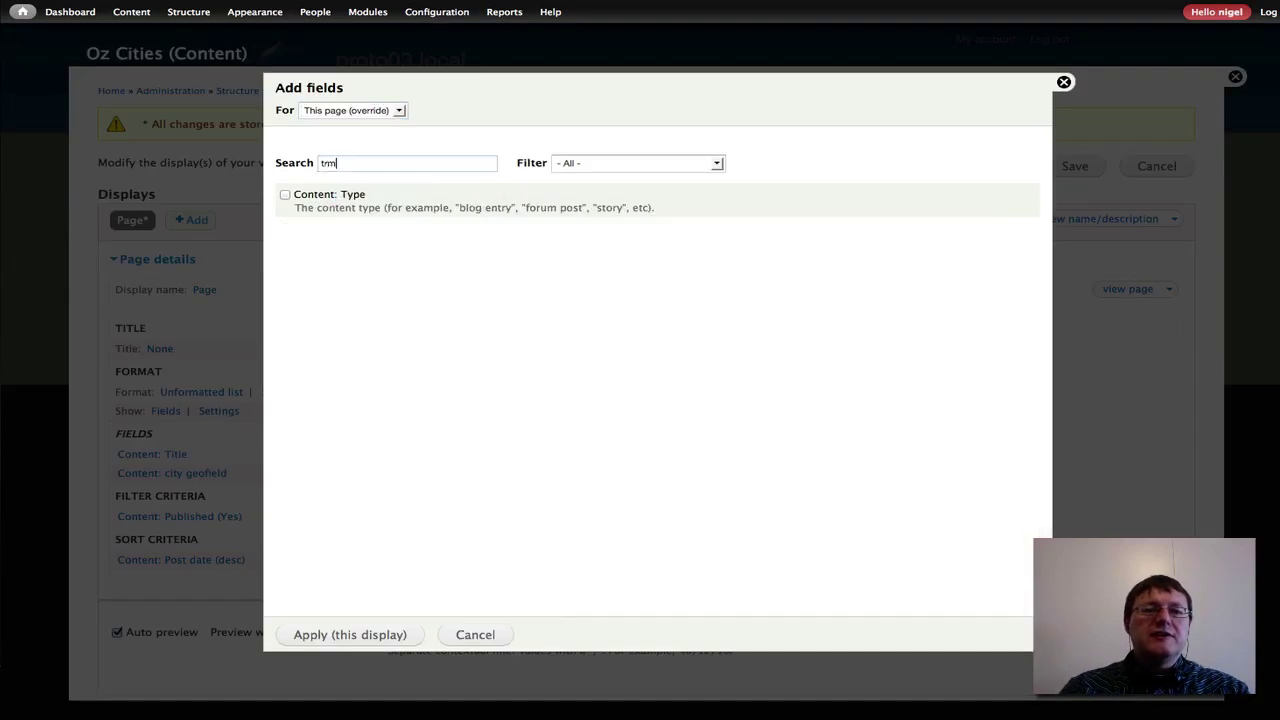
pyautogui.press('BackSpace')
pyautogui.press('BackSpace')
pyautogui.press('BackSpace')
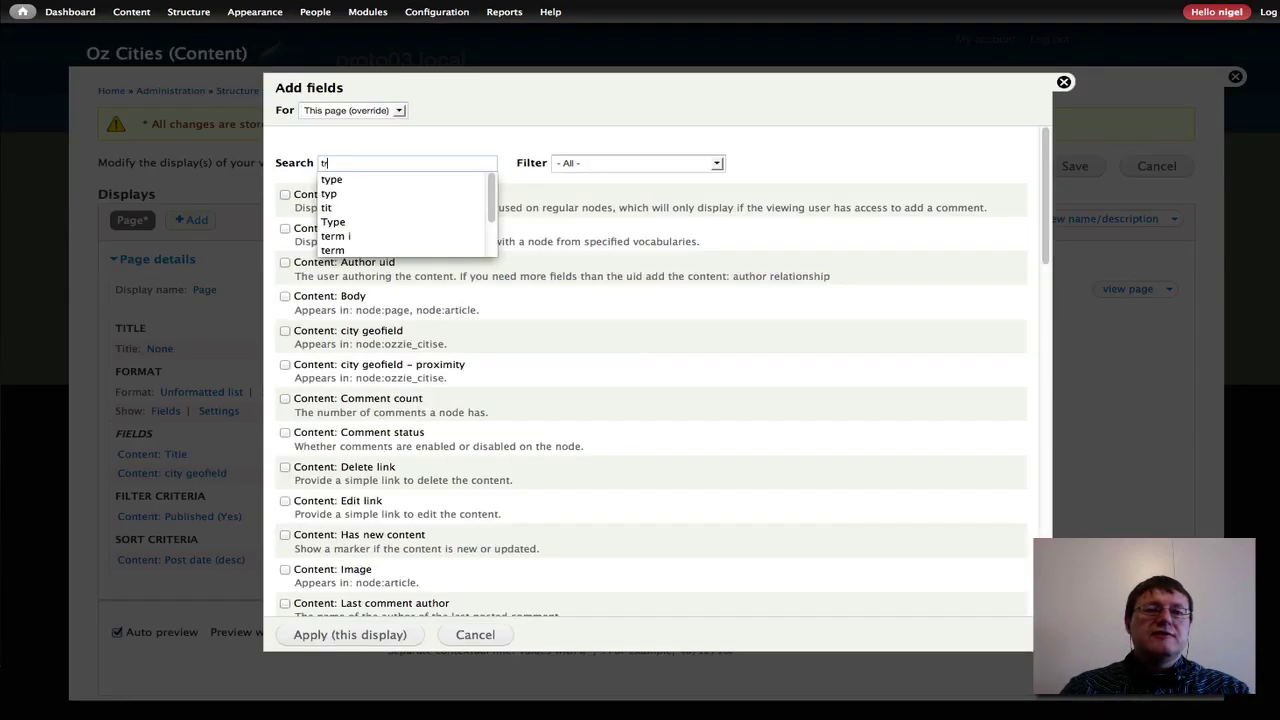
pyautogui.write('y')
pyautogui.press('BackSpace')
pyautogui.write('erm')
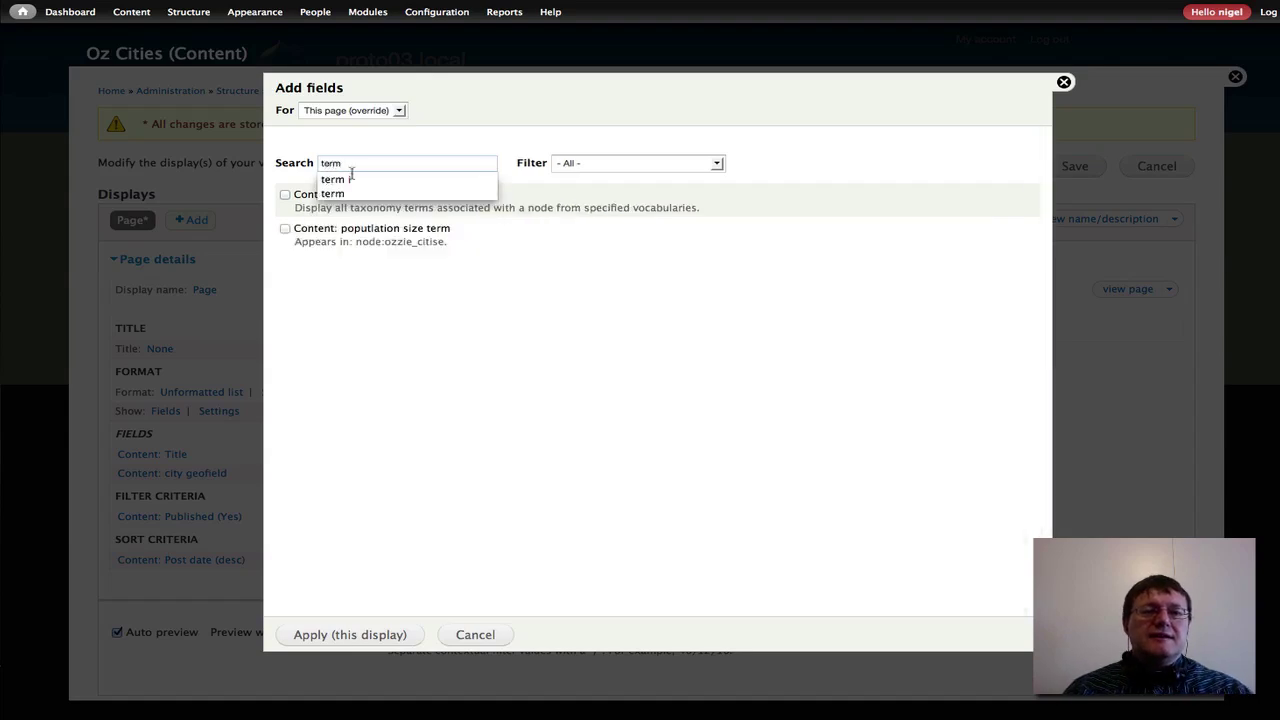
pyautogui.press('Escape')
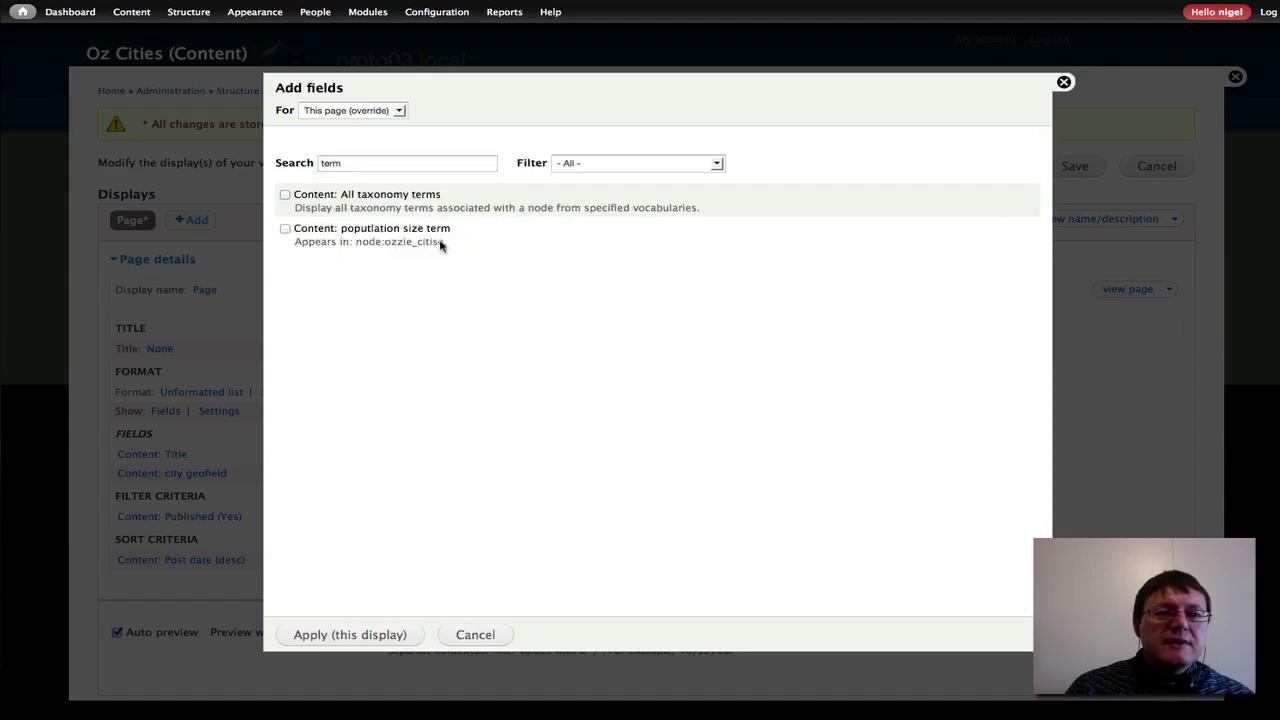
pyautogui.click(285, 196)
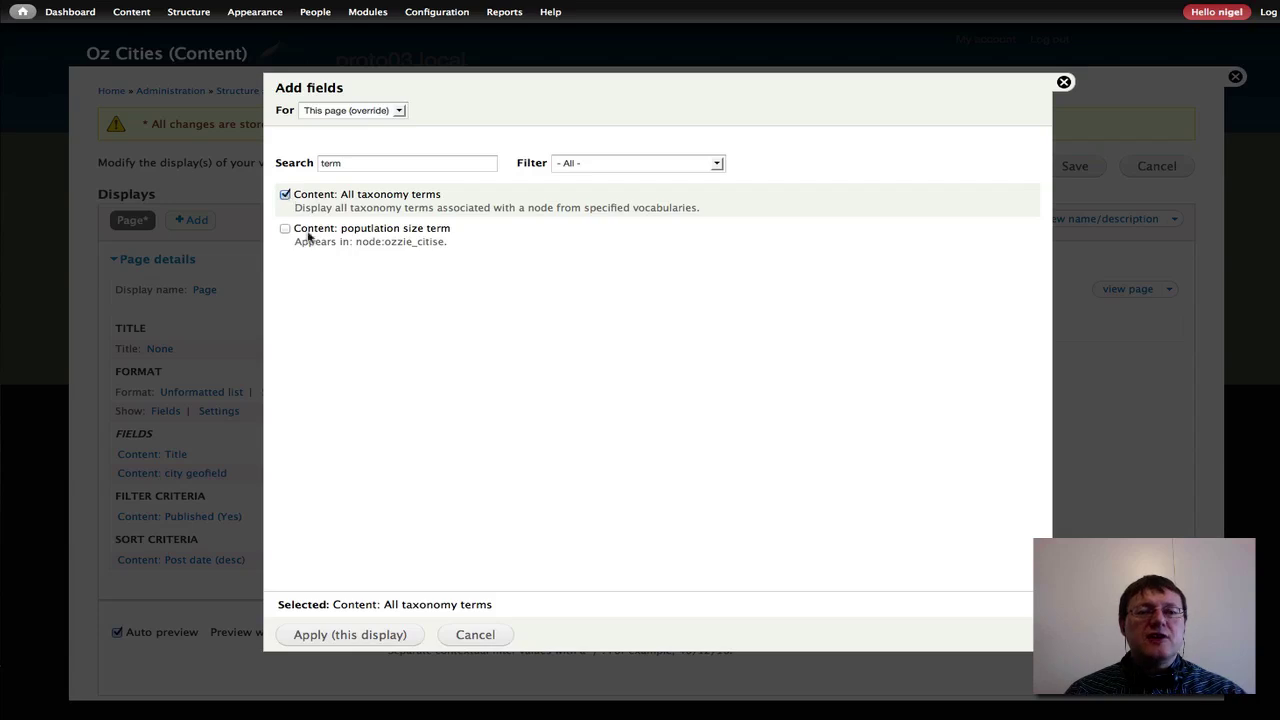
pyautogui.click(345, 635)
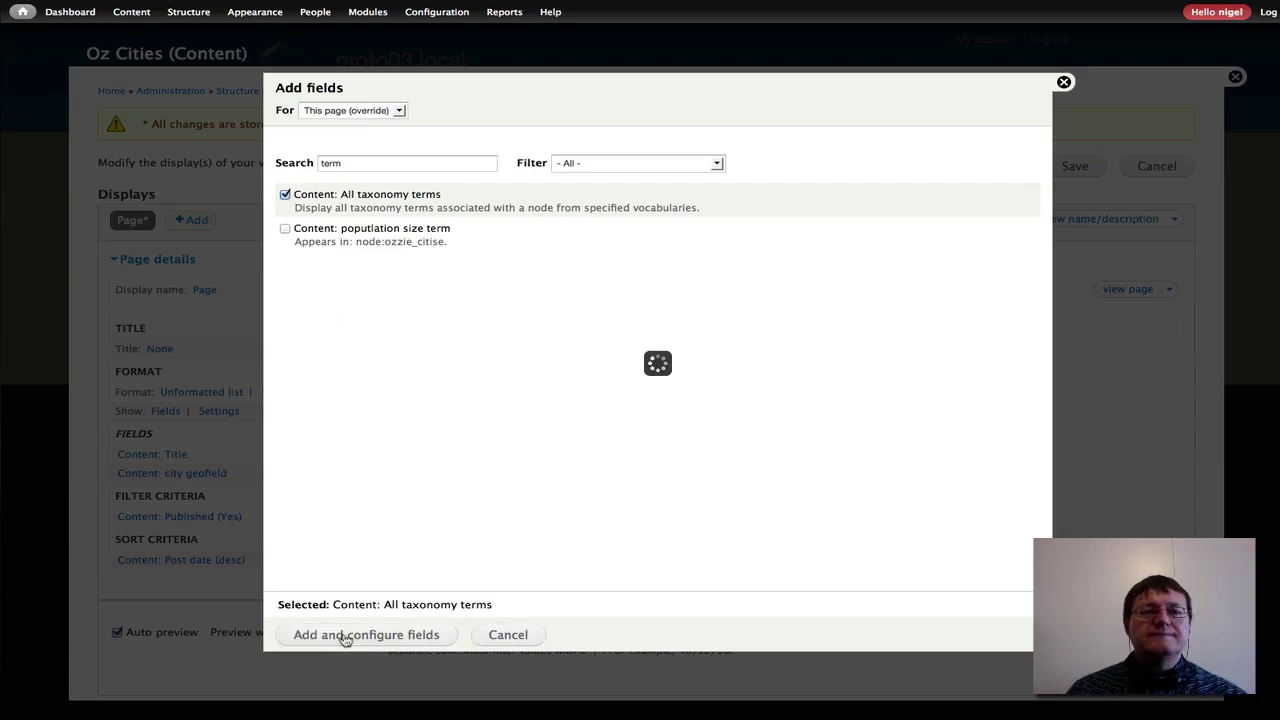
# Configure the taxonomy terms field with no label and no term page link, limited to the Population Size vocabulary
pyautogui.click(281, 165)
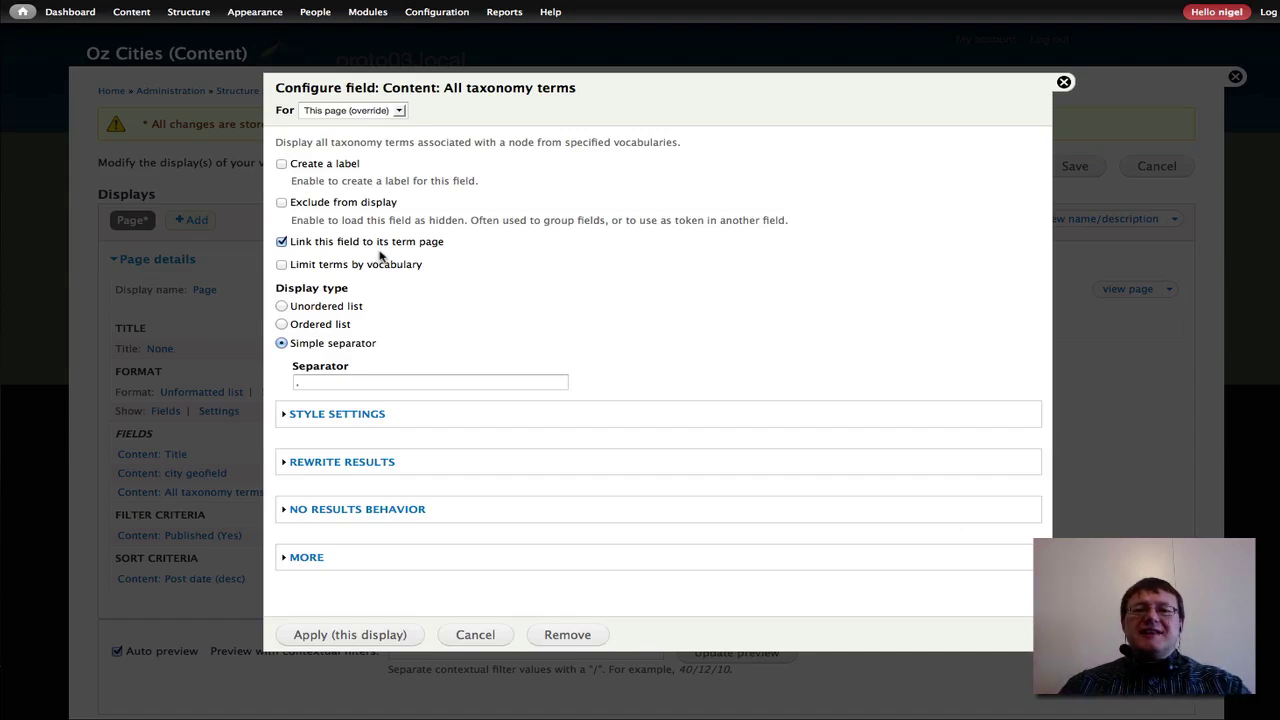
pyautogui.click(282, 243)
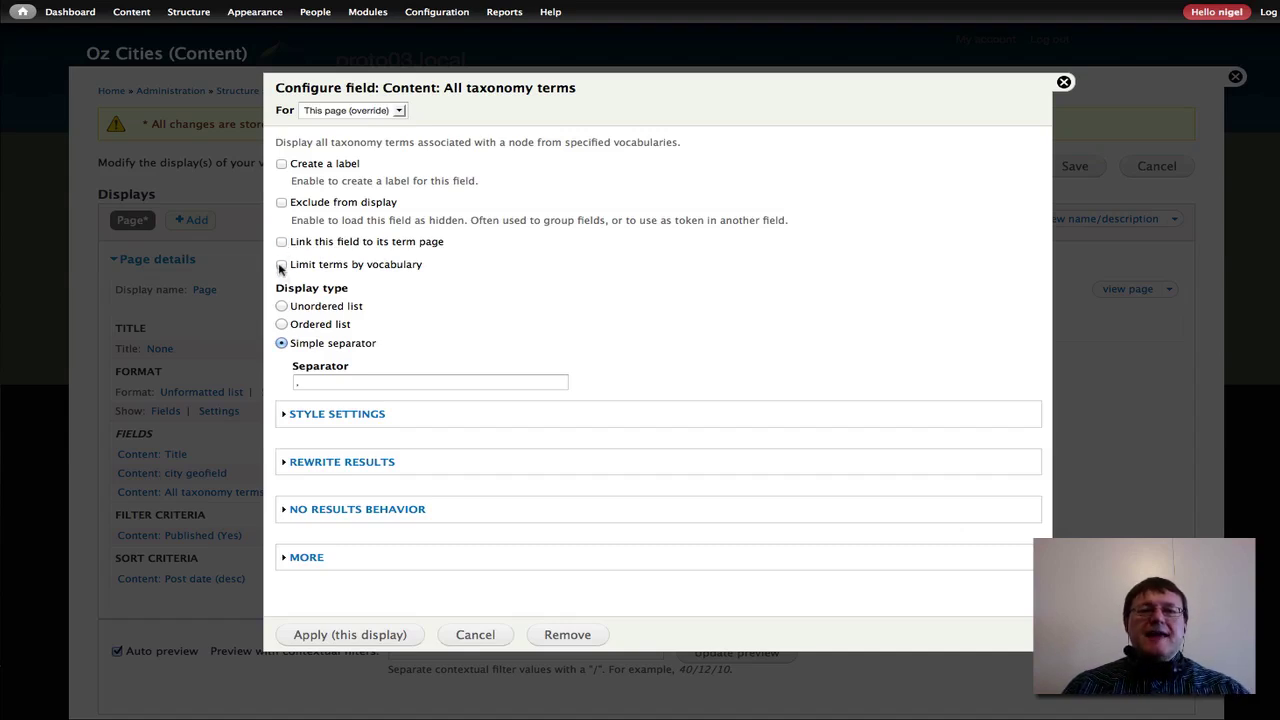
pyautogui.click(281, 265)
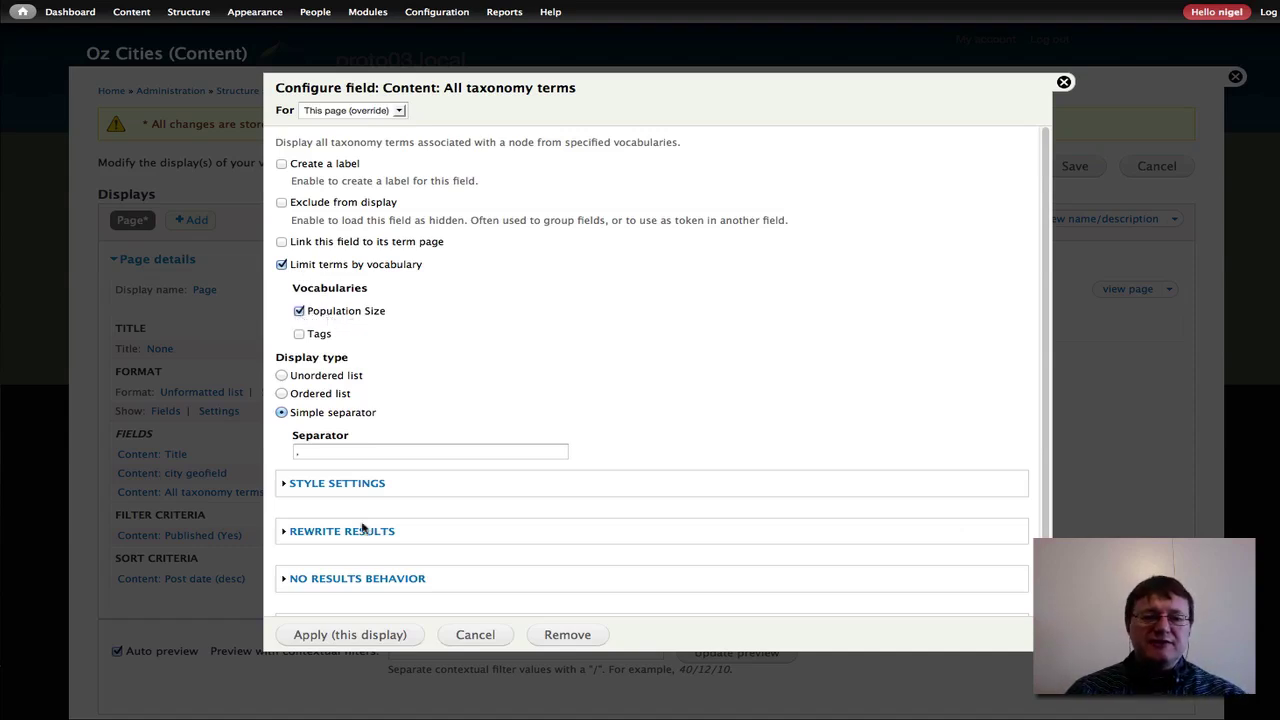
pyautogui.click(355, 637)
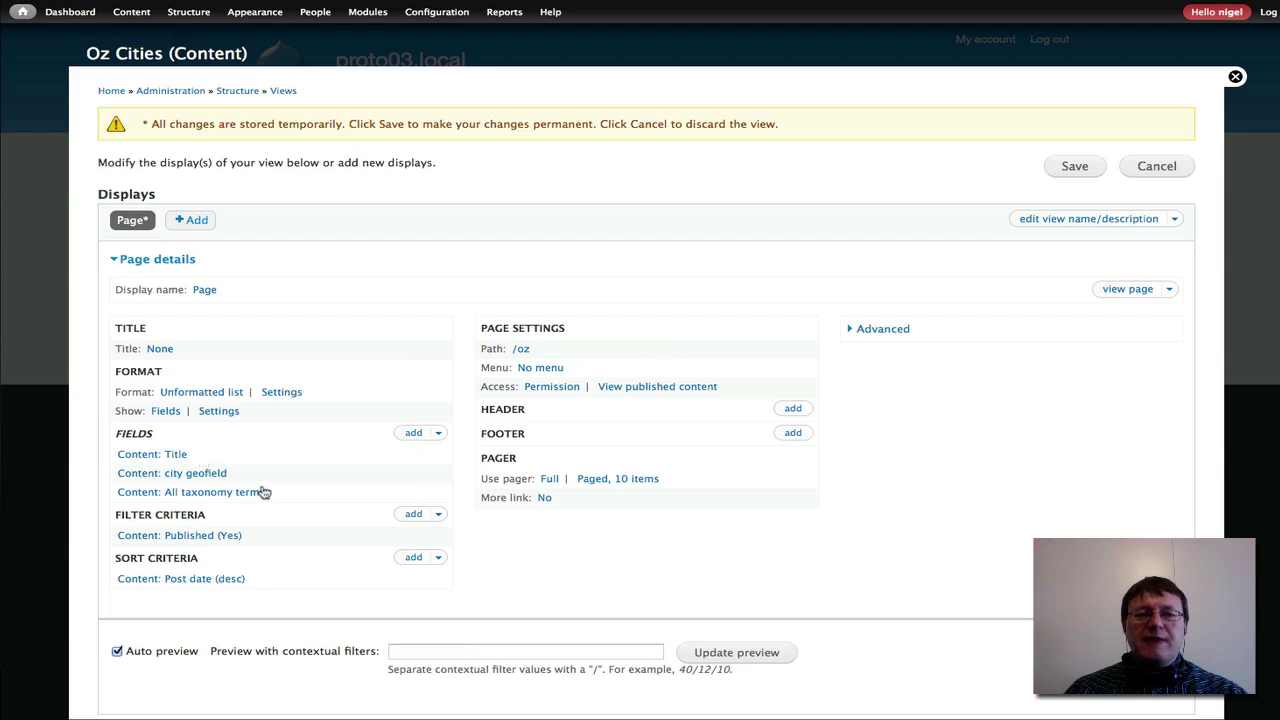
# Change the view format to Geofield Map, overriding it for this page only
pyautogui.click(197, 393)
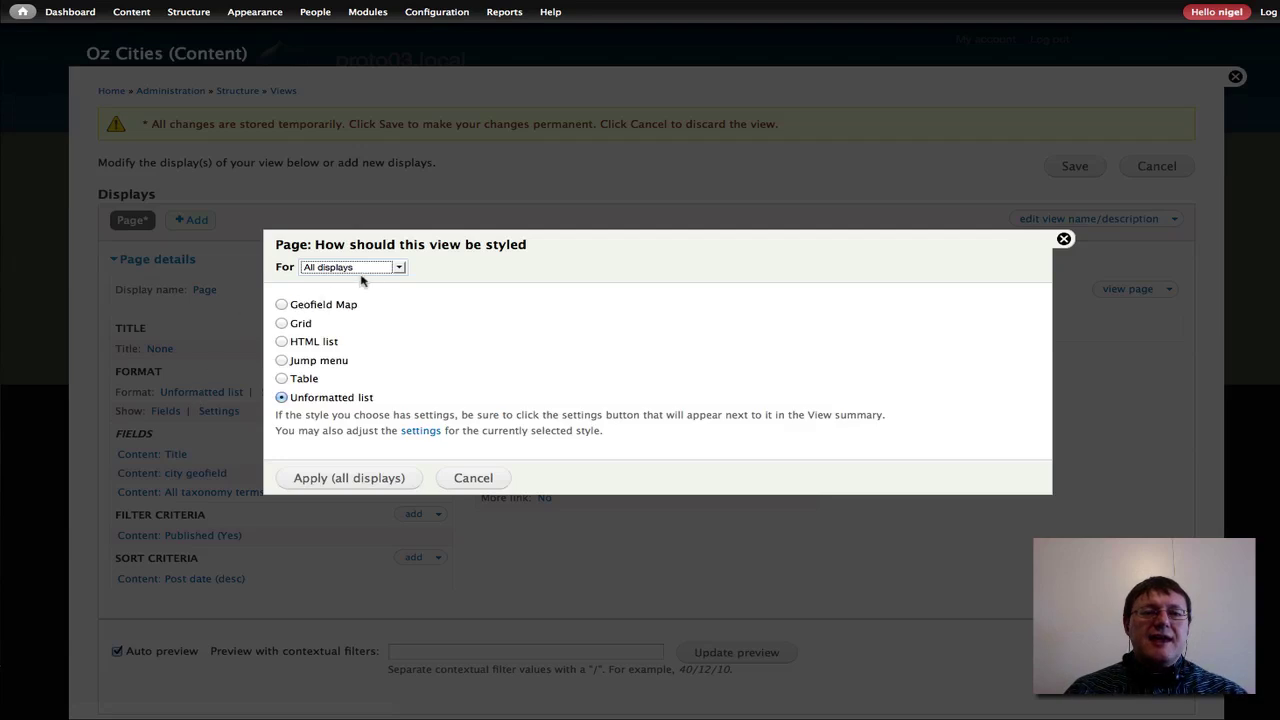
pyautogui.click(398, 268)
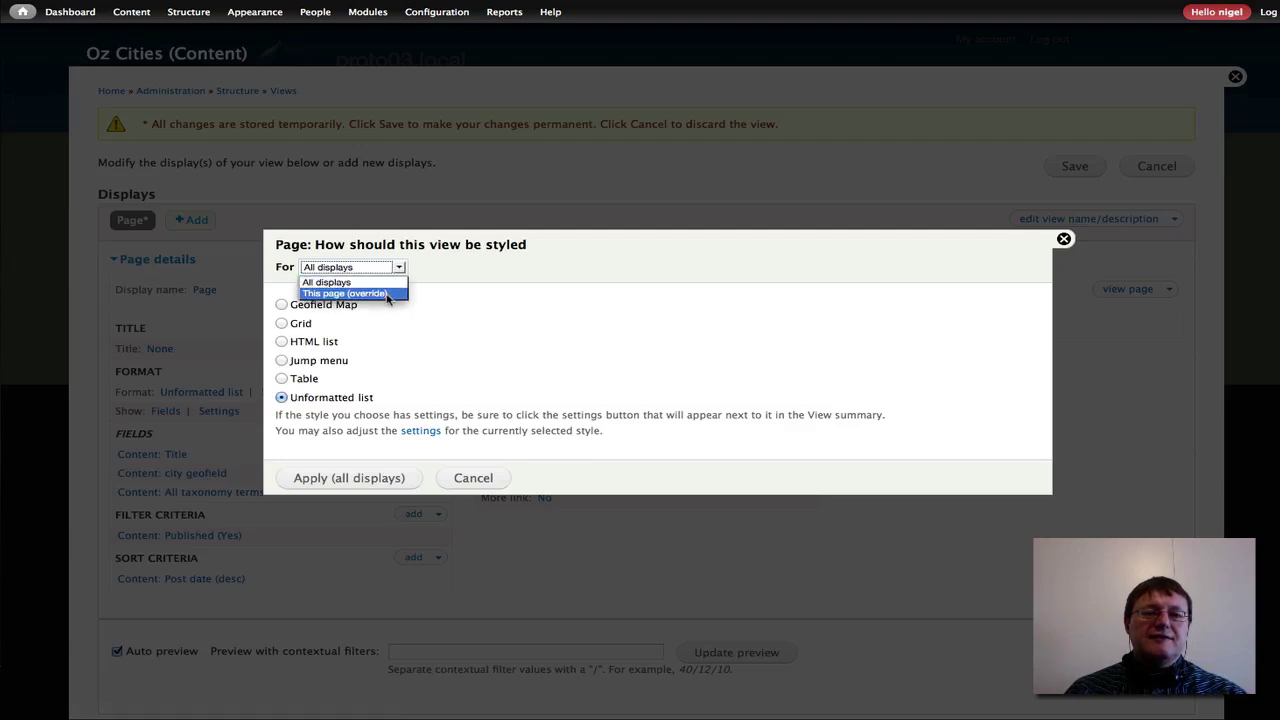
pyautogui.click(389, 292)
pyautogui.click(282, 305)
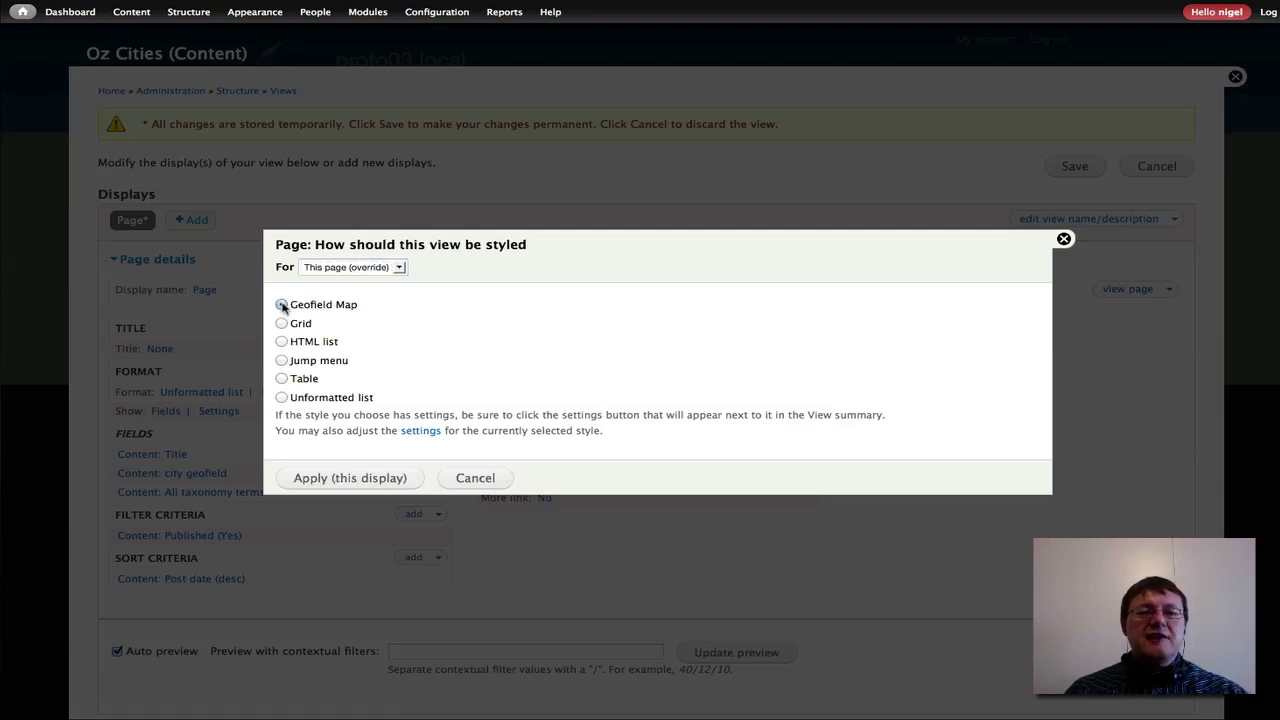
pyautogui.click(364, 478)
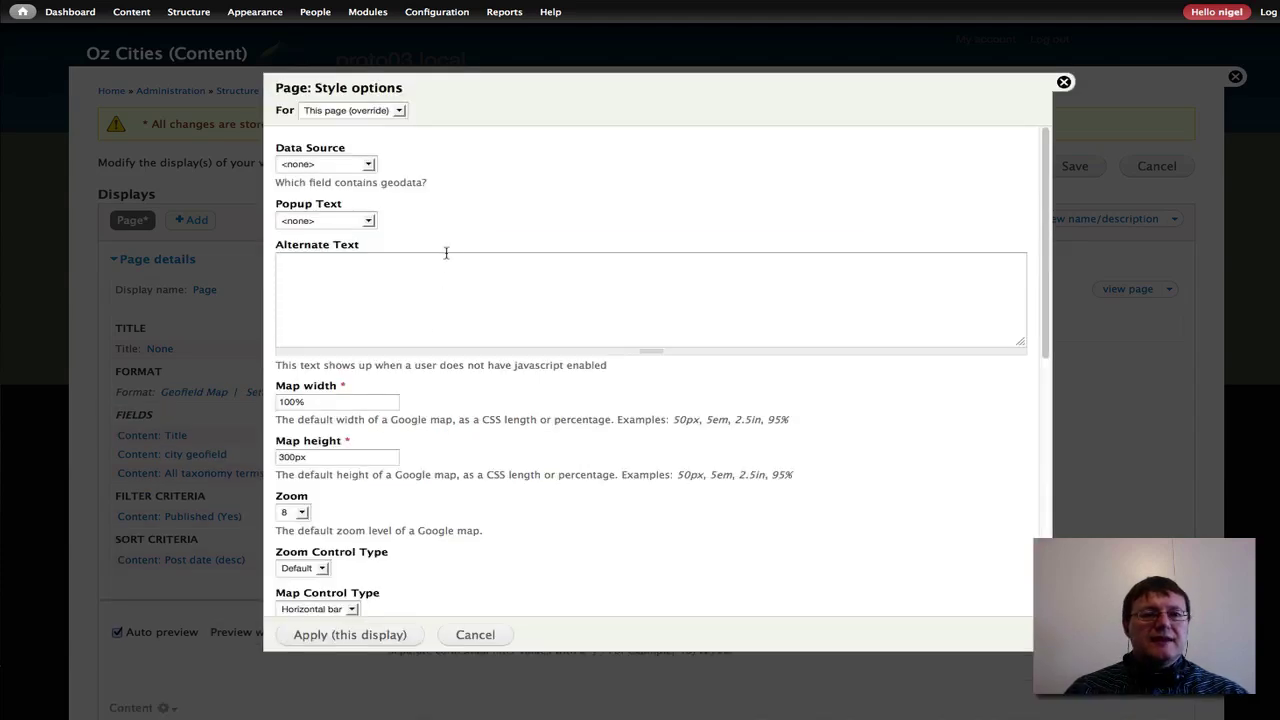
# Set the map's data source to field_city_geofield and its popup text to title, and apply the style options
pyautogui.click(369, 164)
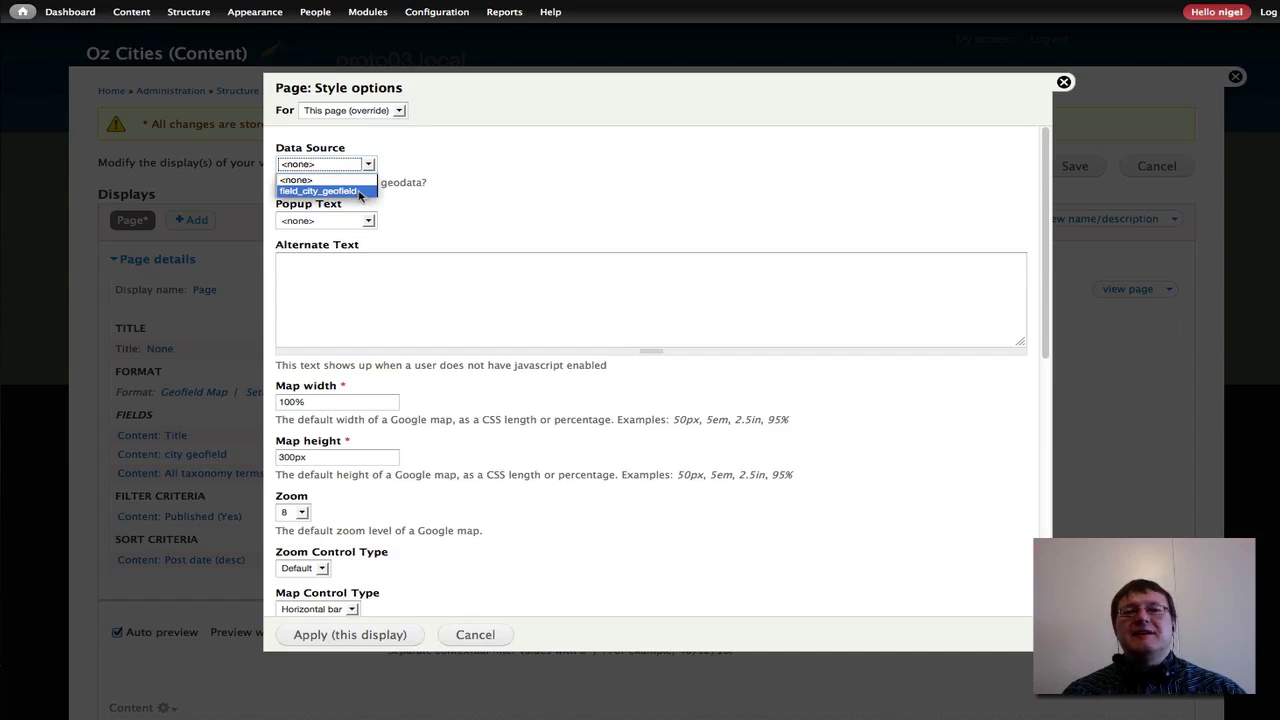
pyautogui.click(360, 192)
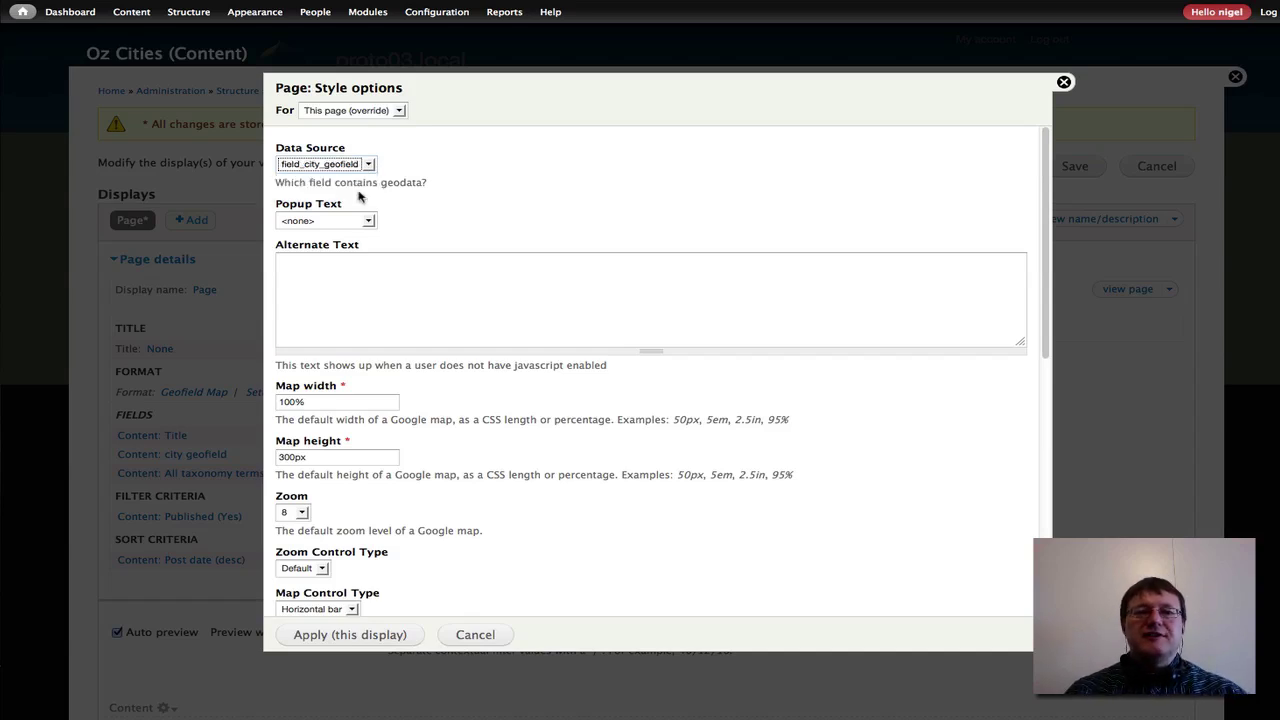
pyautogui.click(369, 222)
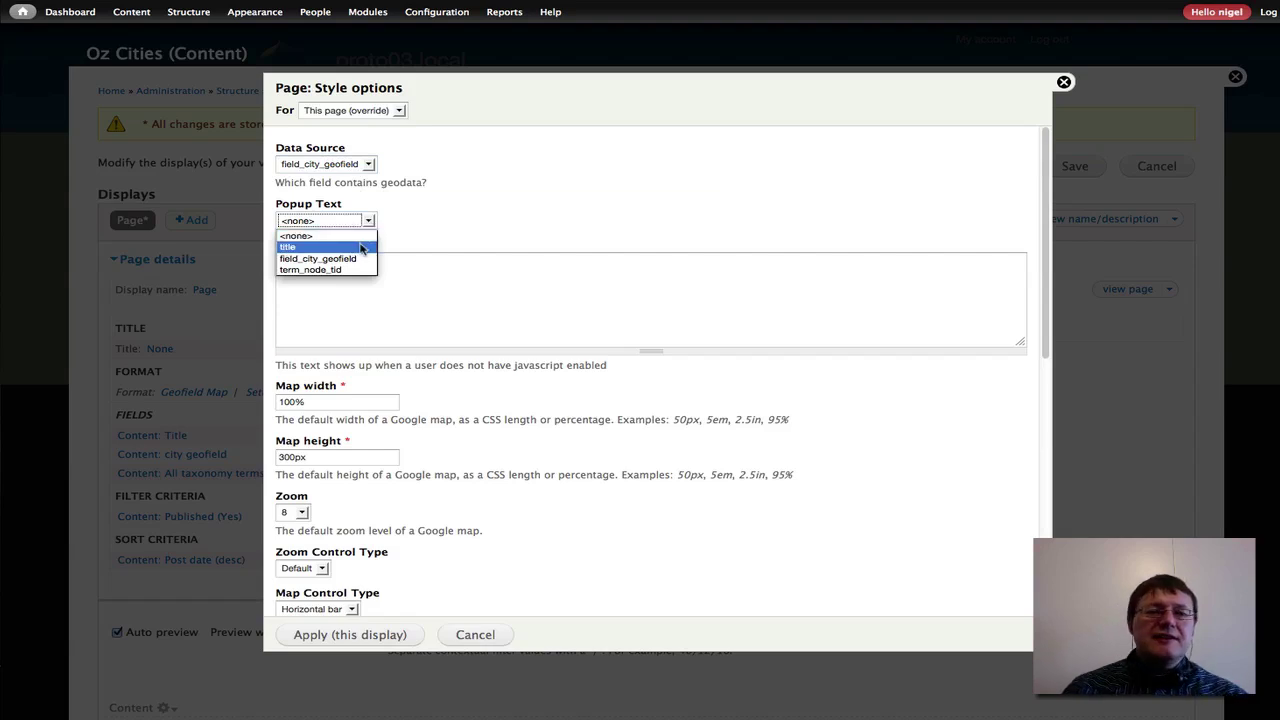
pyautogui.click(362, 248)
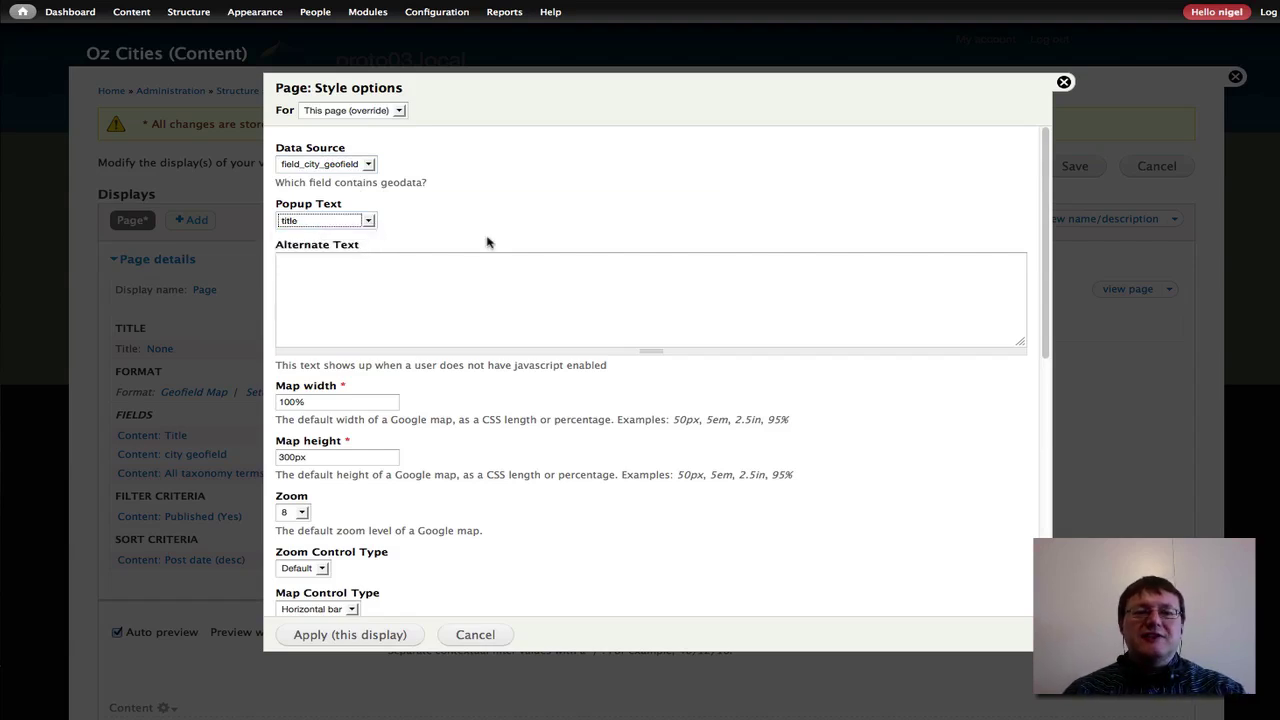
pyautogui.click(369, 222)
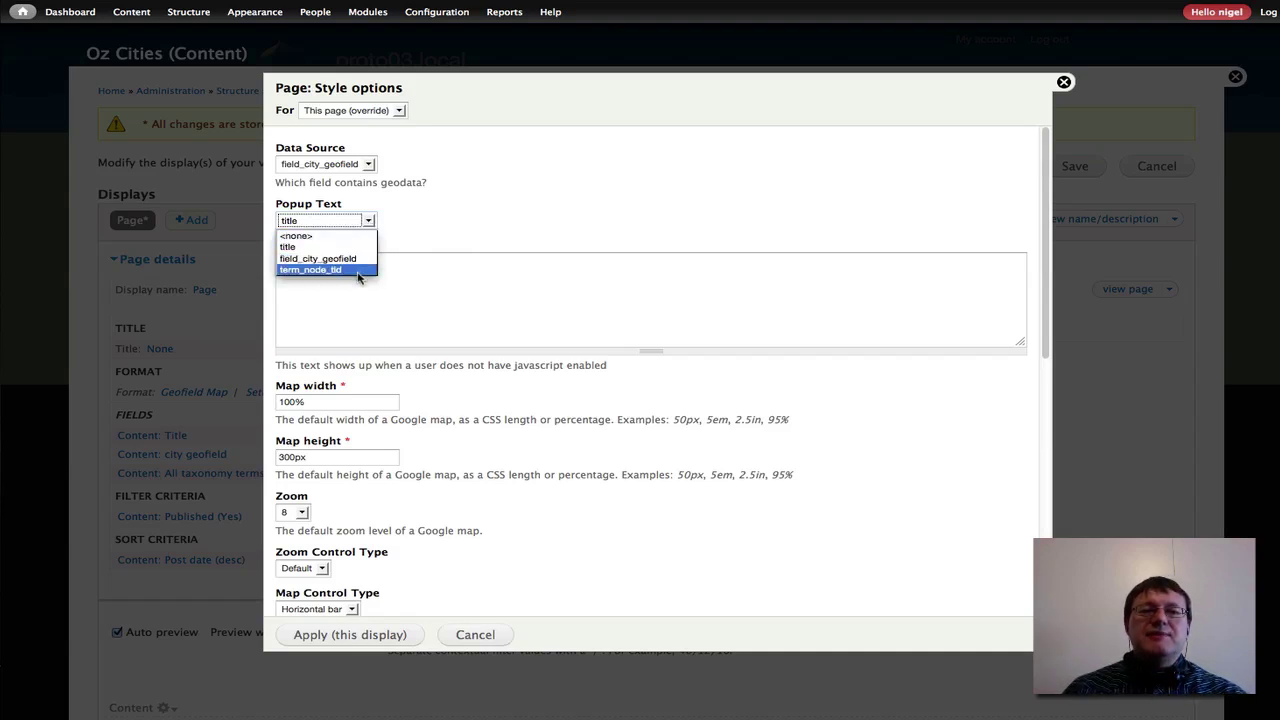
pyautogui.click(358, 248)
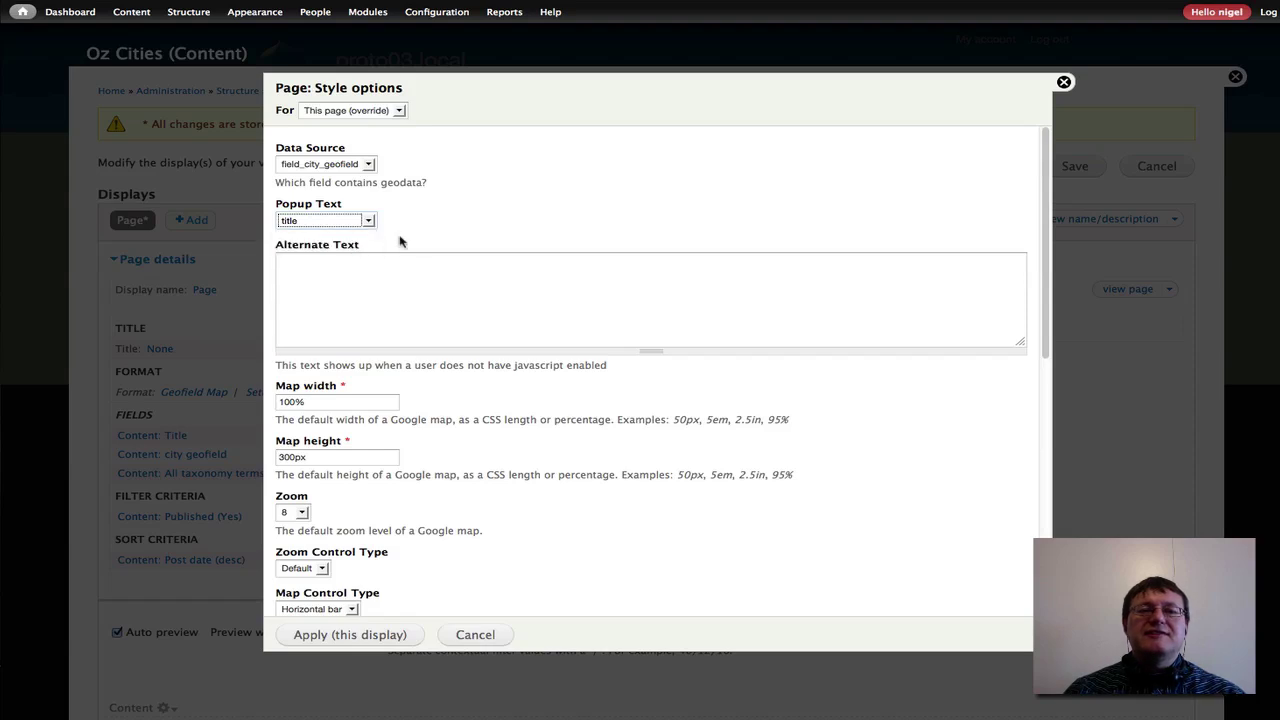
pyautogui.scroll(-2, 500, 253)
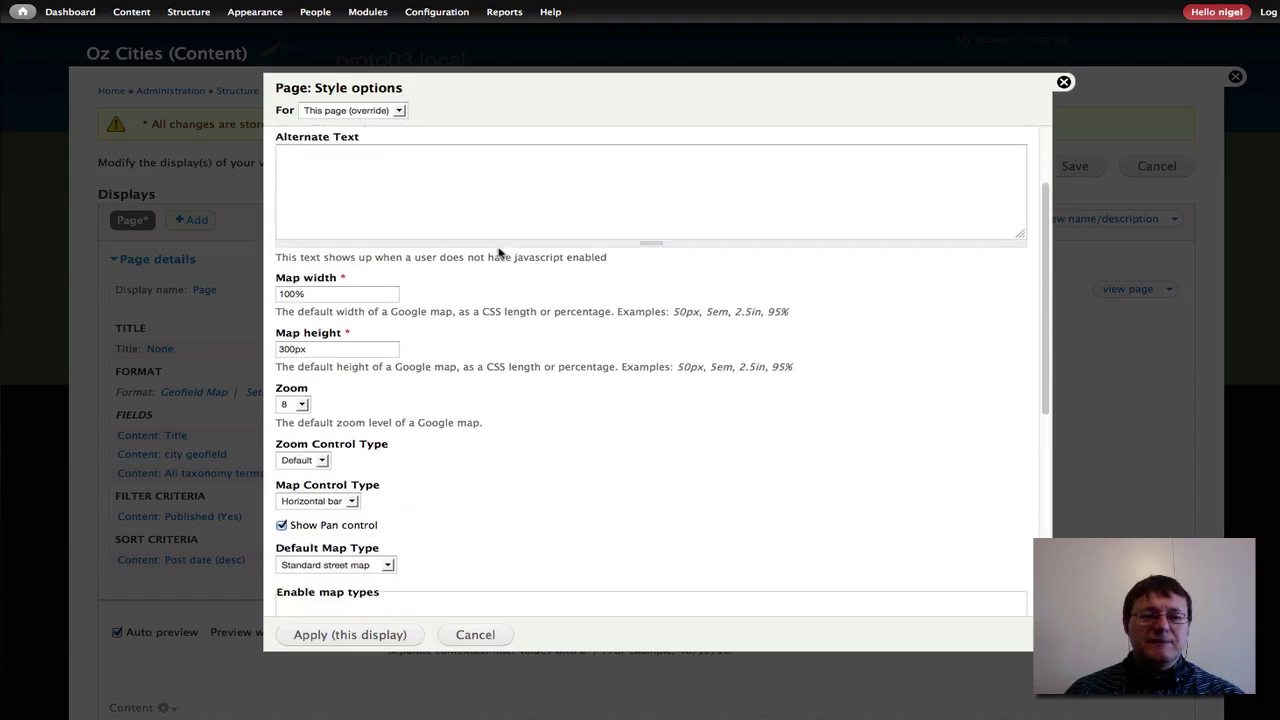
pyautogui.scroll(-4, 500, 253)
pyautogui.scroll(-4, 500, 253)
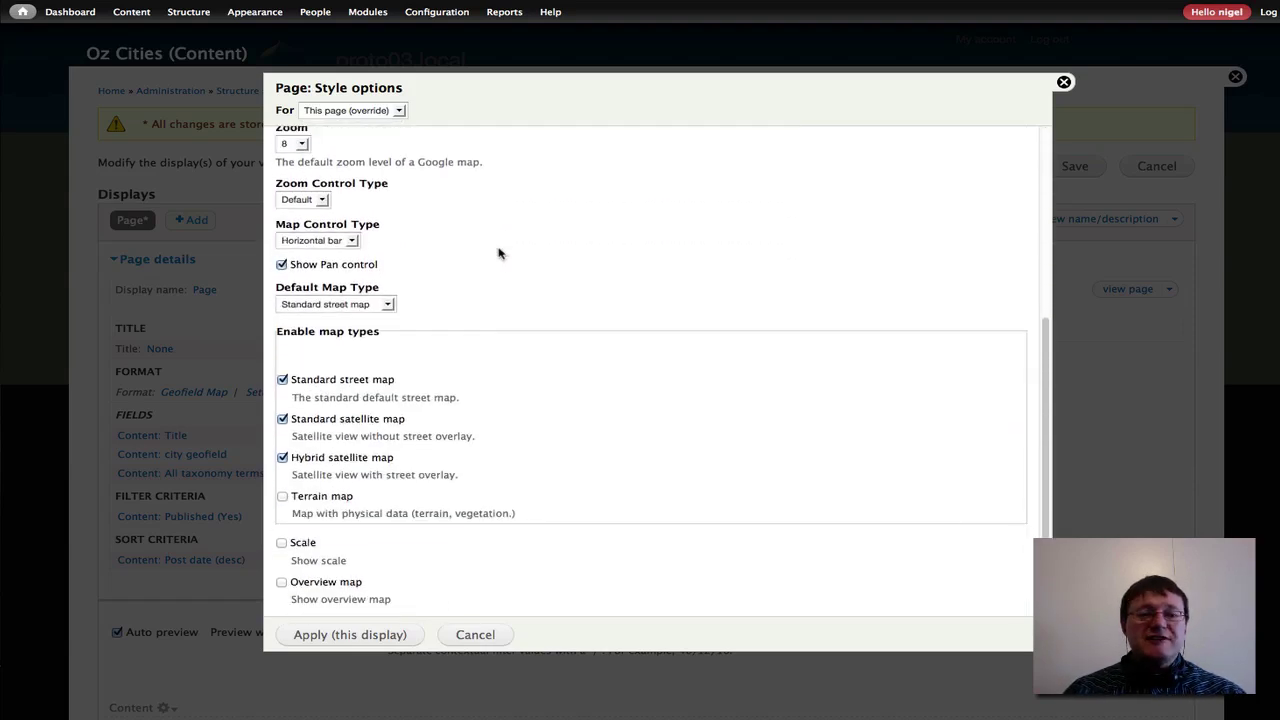
pyautogui.click(342, 634)
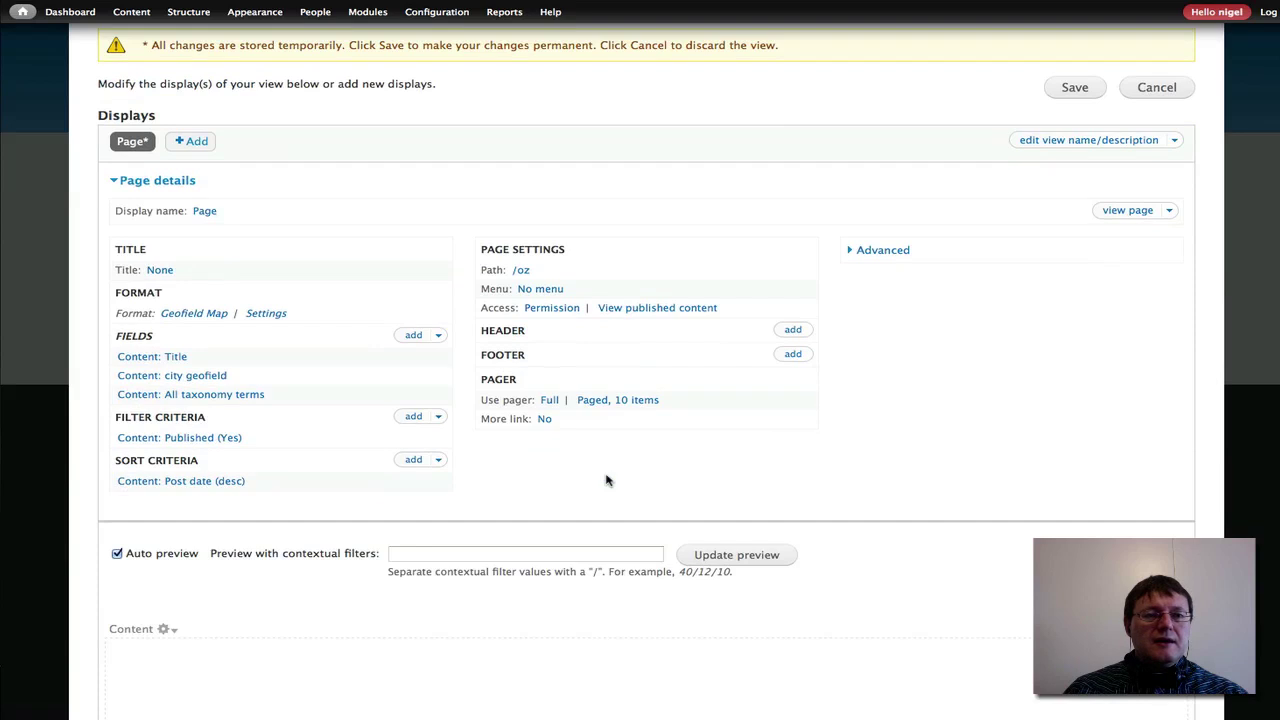
pyautogui.scroll(-2, 606, 480)
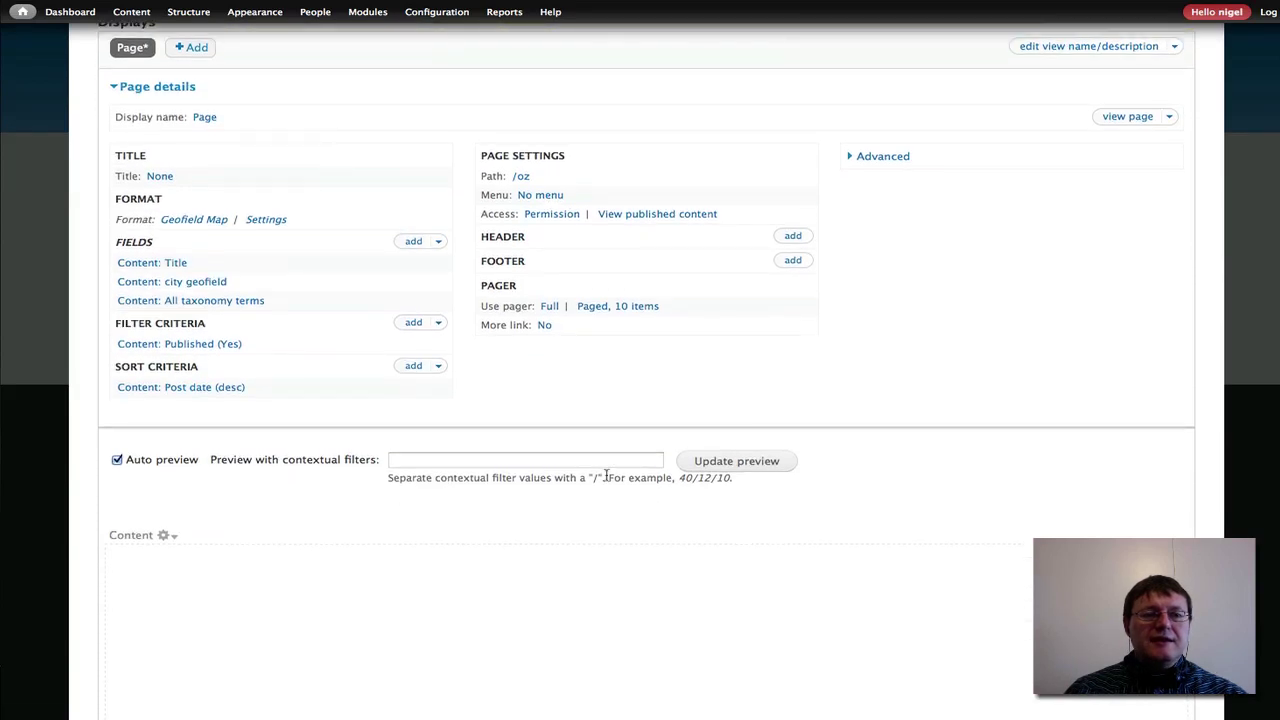
# Save the Oz Cities view with its pending changes
pyautogui.scroll(1, 606, 478)
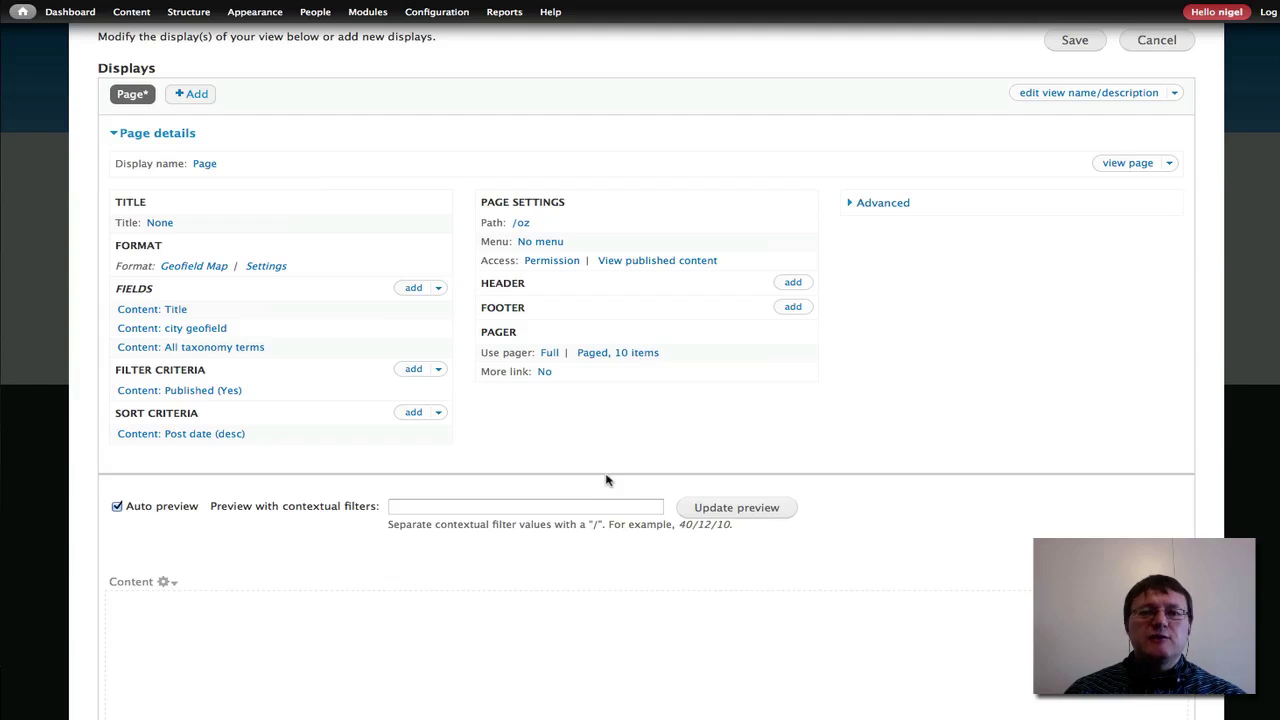
pyautogui.scroll(2, 606, 480)
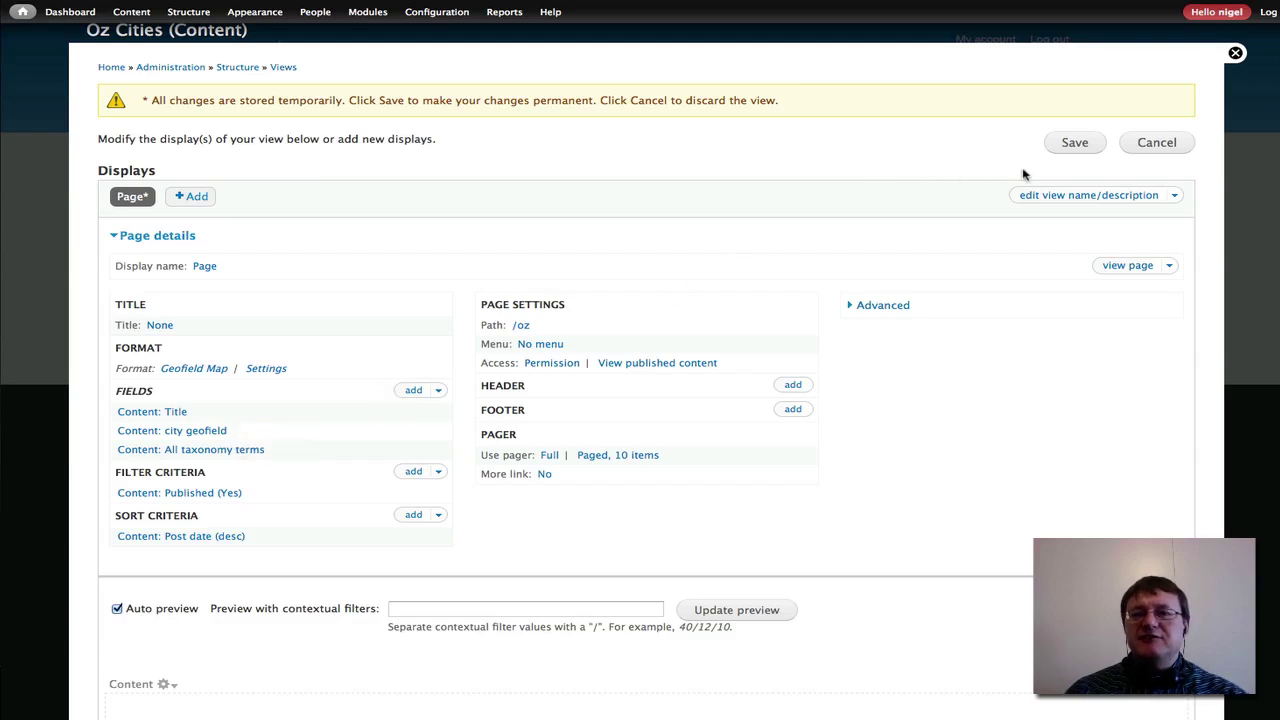
pyautogui.click(1074, 143)
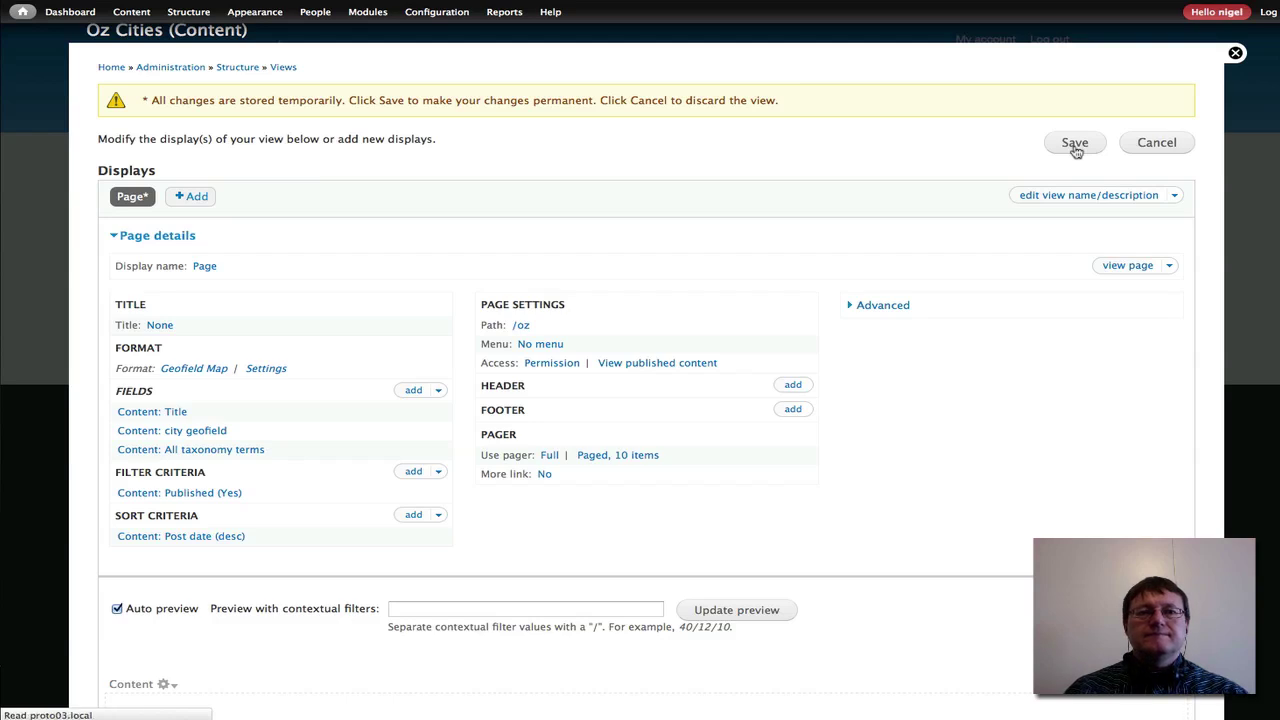
# Start a new link in the site's Main menu and title it Oz
pyautogui.moveTo(188, 14)
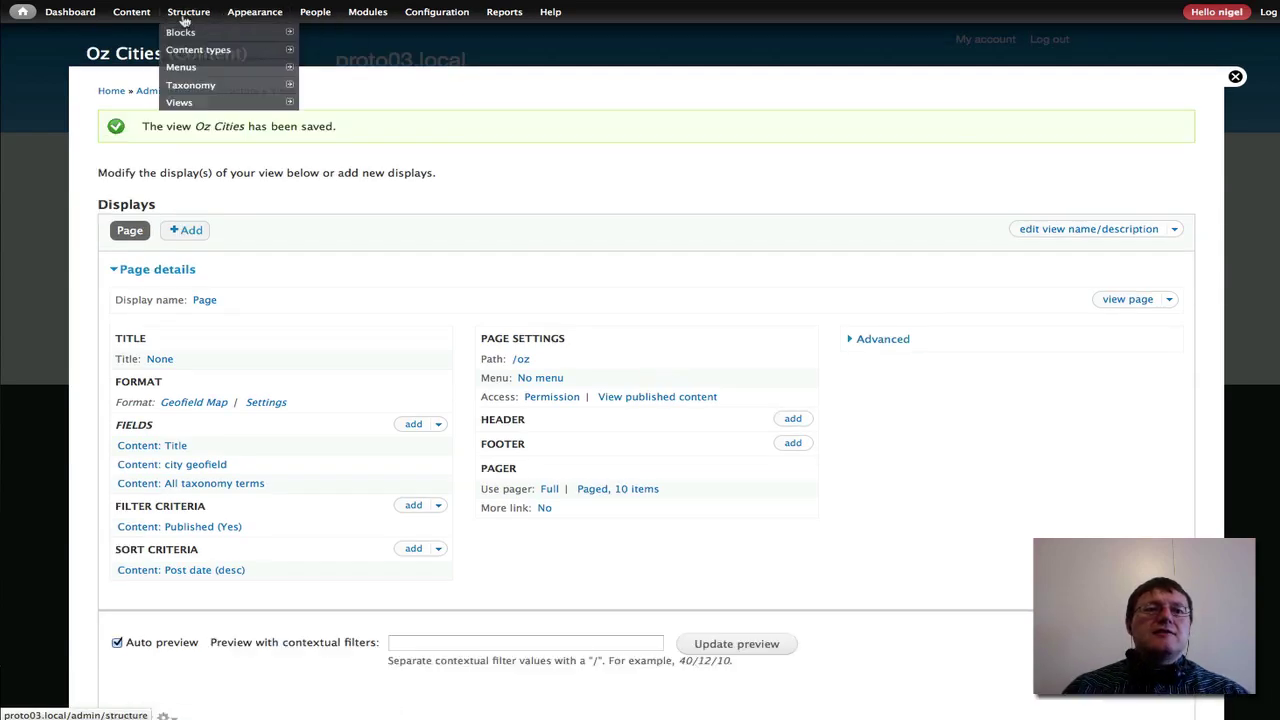
pyautogui.moveTo(197, 72)
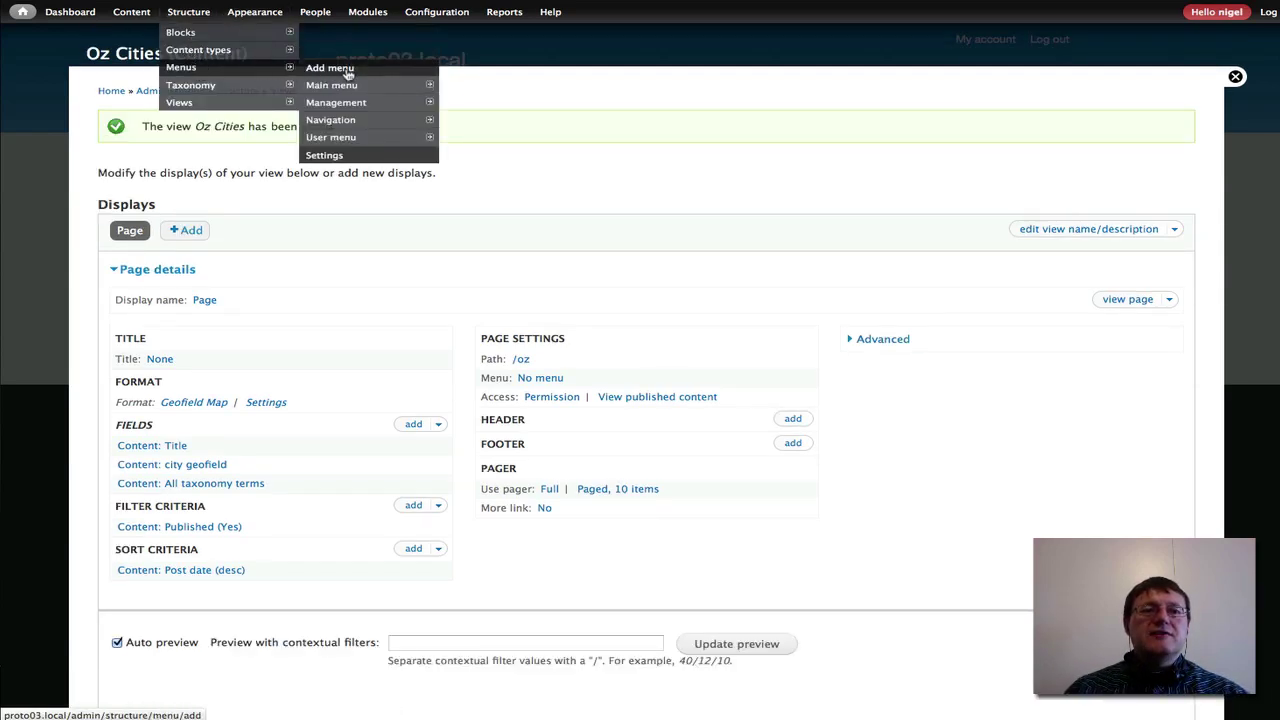
pyautogui.moveTo(350, 92)
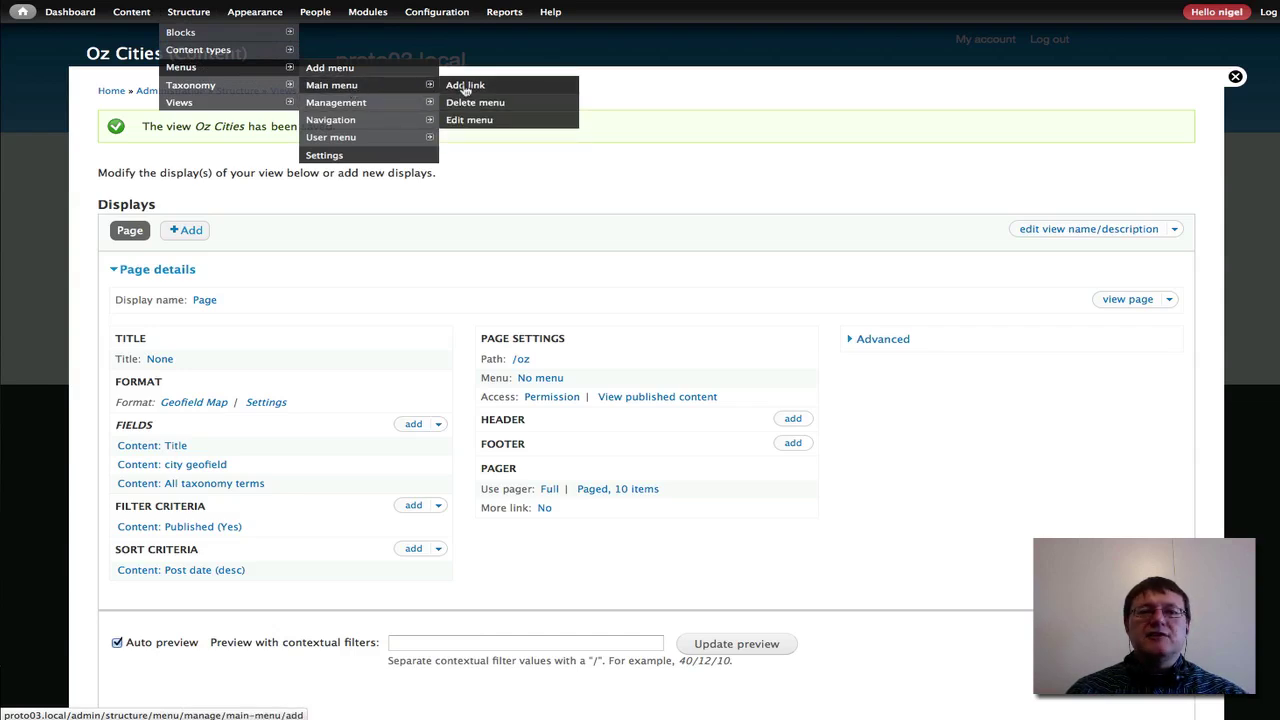
pyautogui.click(465, 87)
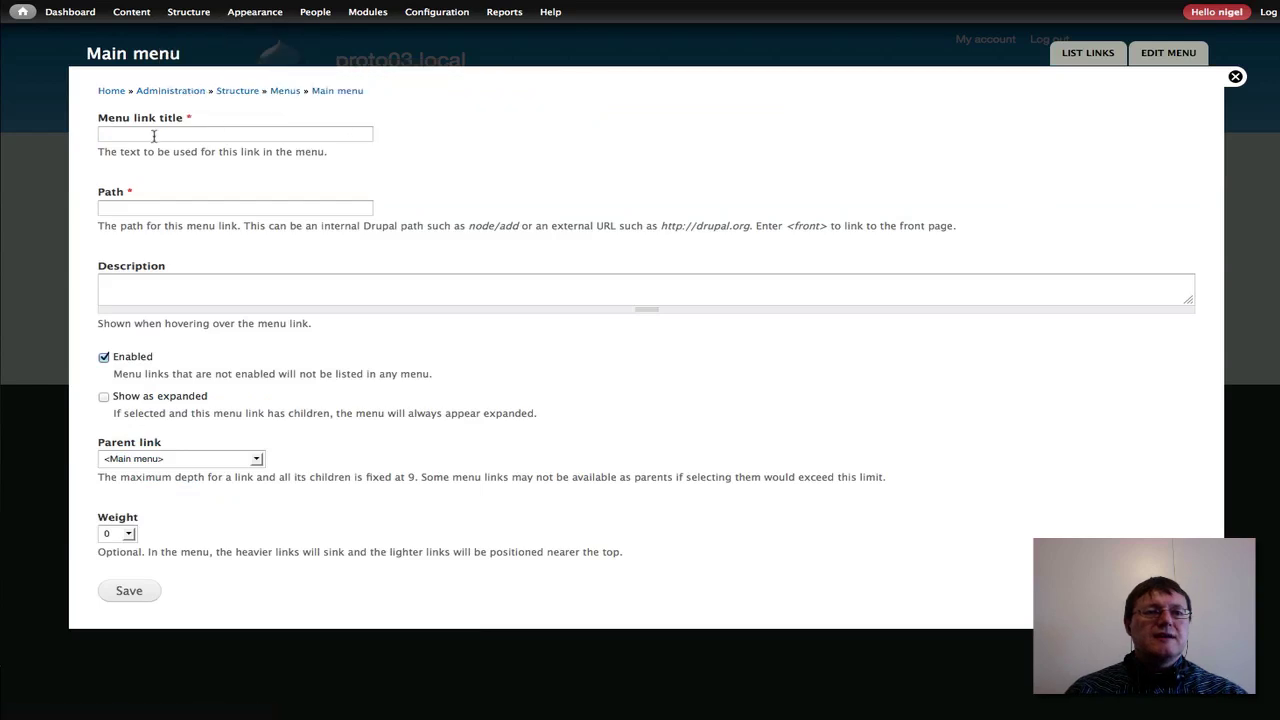
pyautogui.click(154, 135)
pyautogui.click(154, 135)
pyautogui.press('Escape')
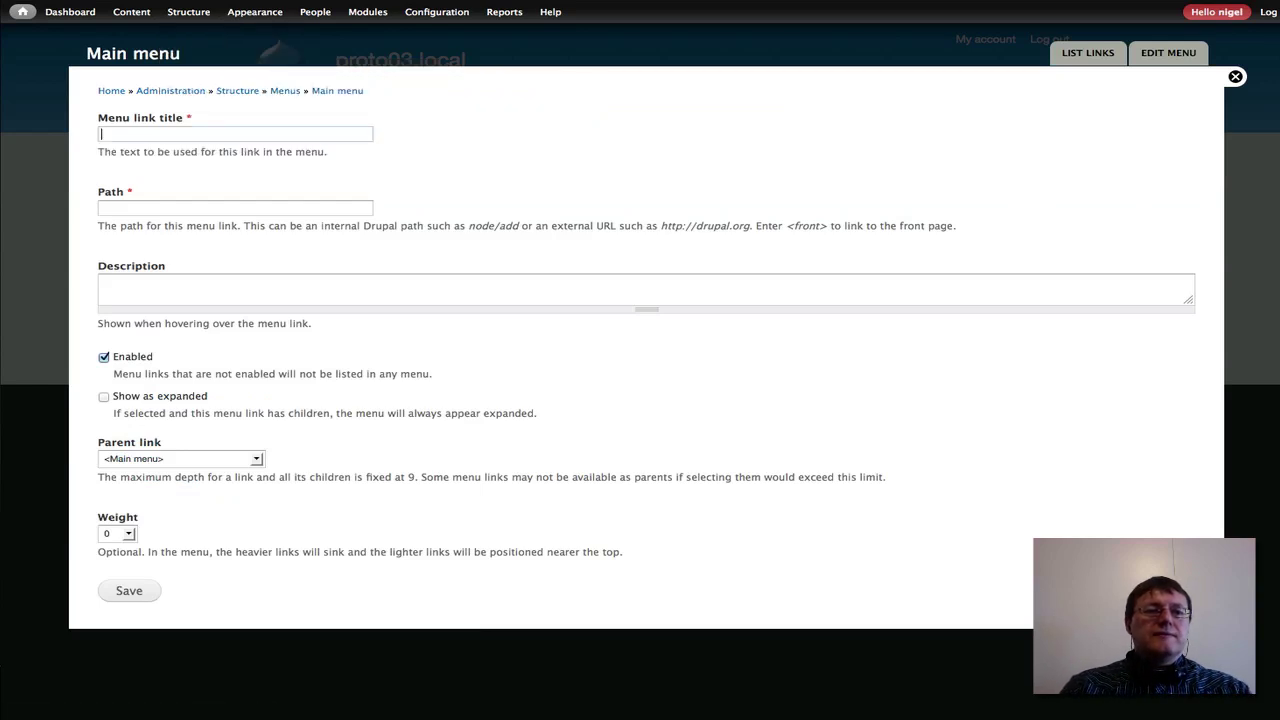
pyautogui.write('Oz')
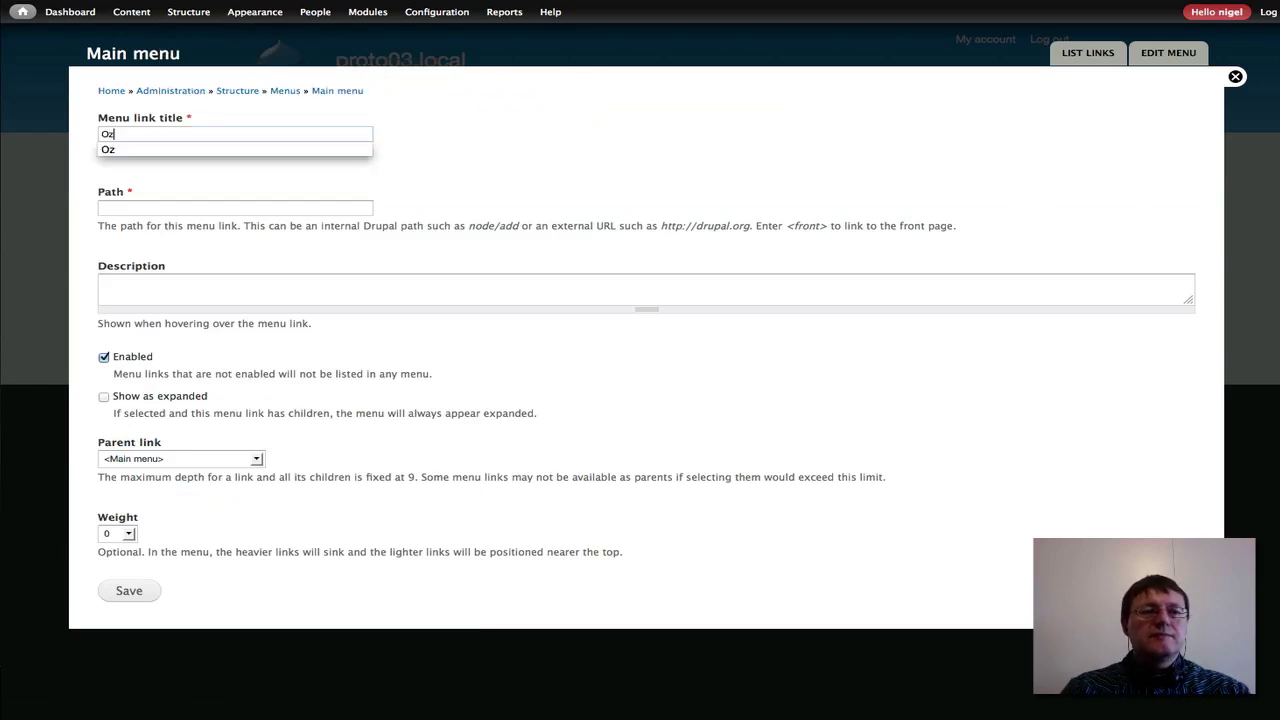
# Point the new Oz menu link to the path oz and save it
pyautogui.click(136, 208)
pyautogui.write('ox')
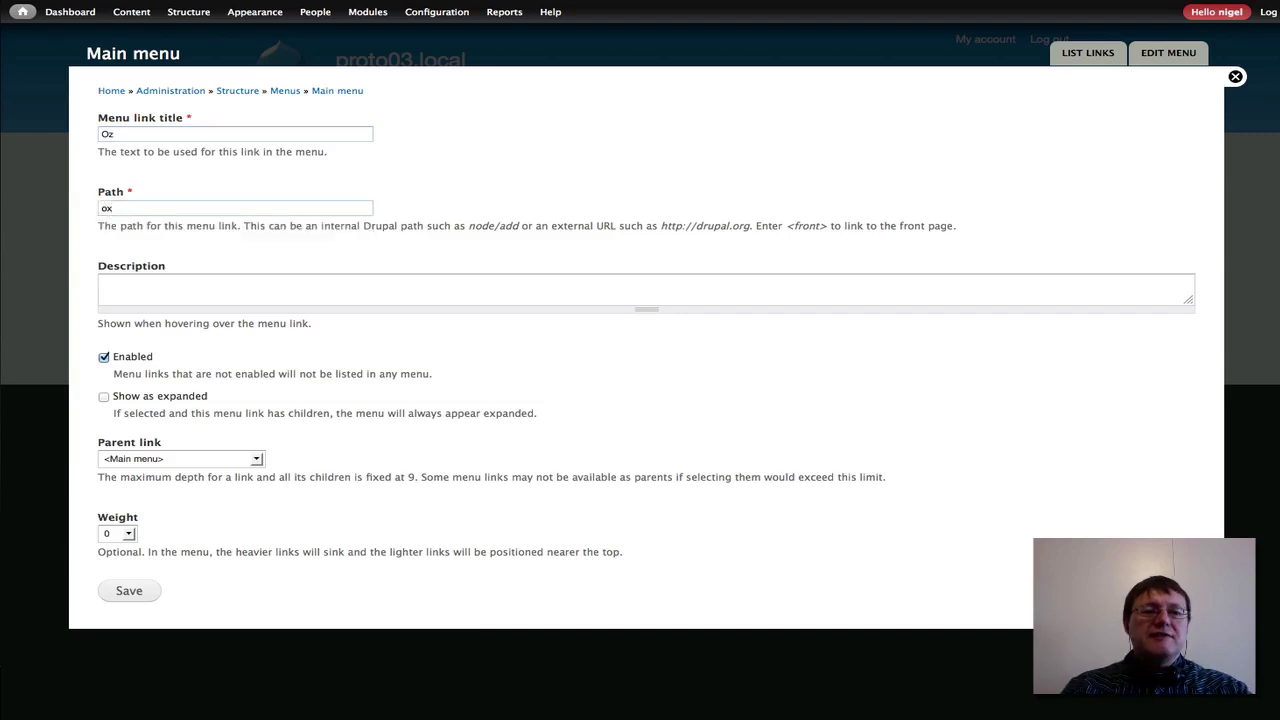
pyautogui.press('BackSpace')
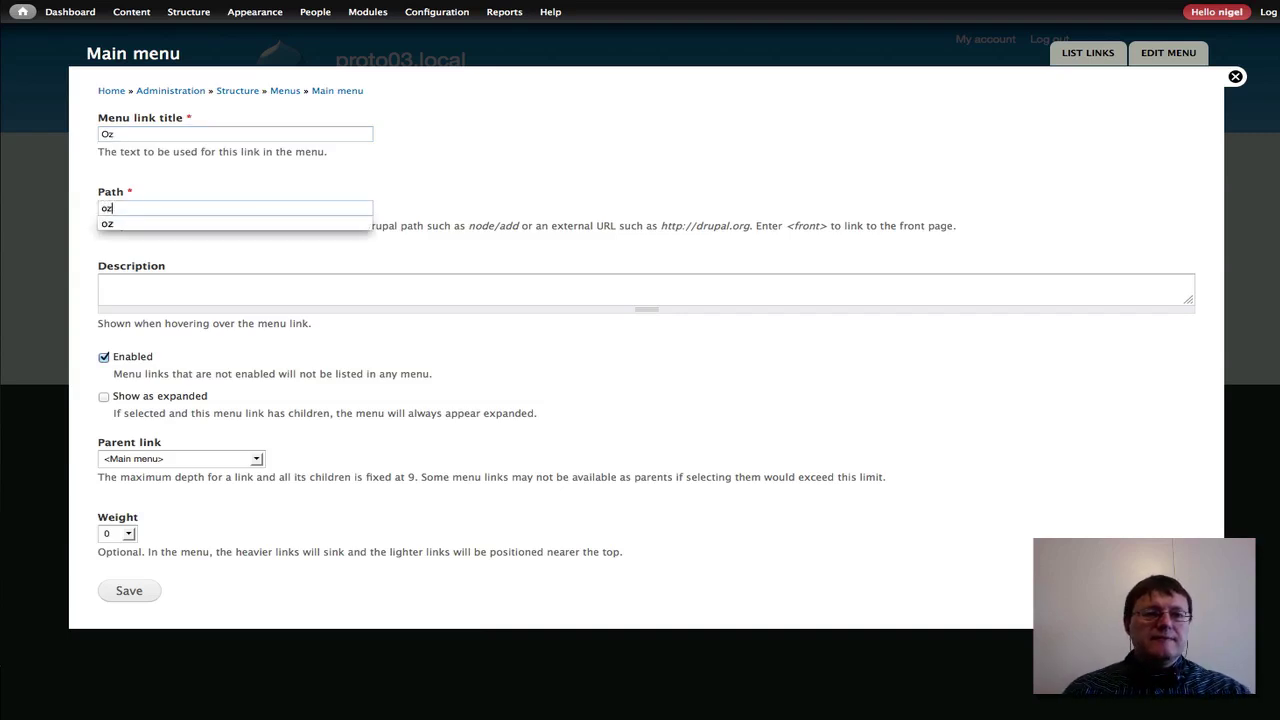
pyautogui.write('z')
pyautogui.press('Down')
pyautogui.press('Return')
pyautogui.click(128, 591)
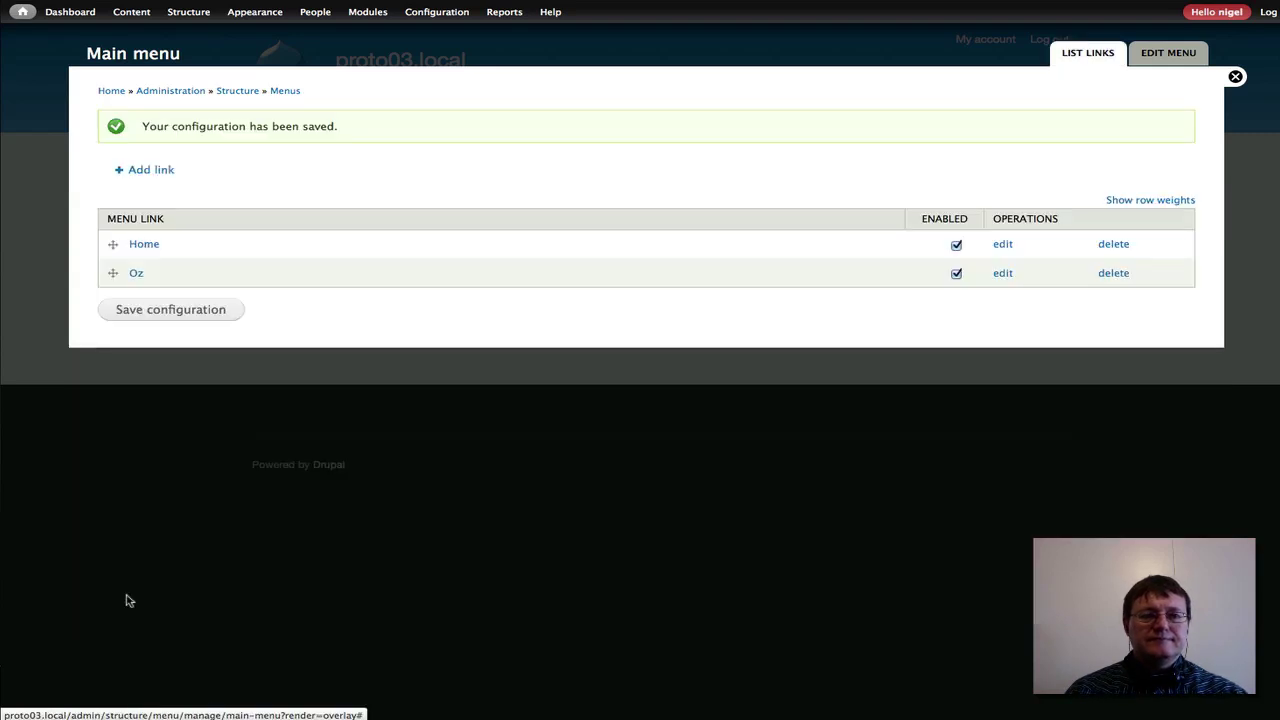
# Close the menu administration overlay and view the Oz page on the site
pyautogui.click(1234, 78)
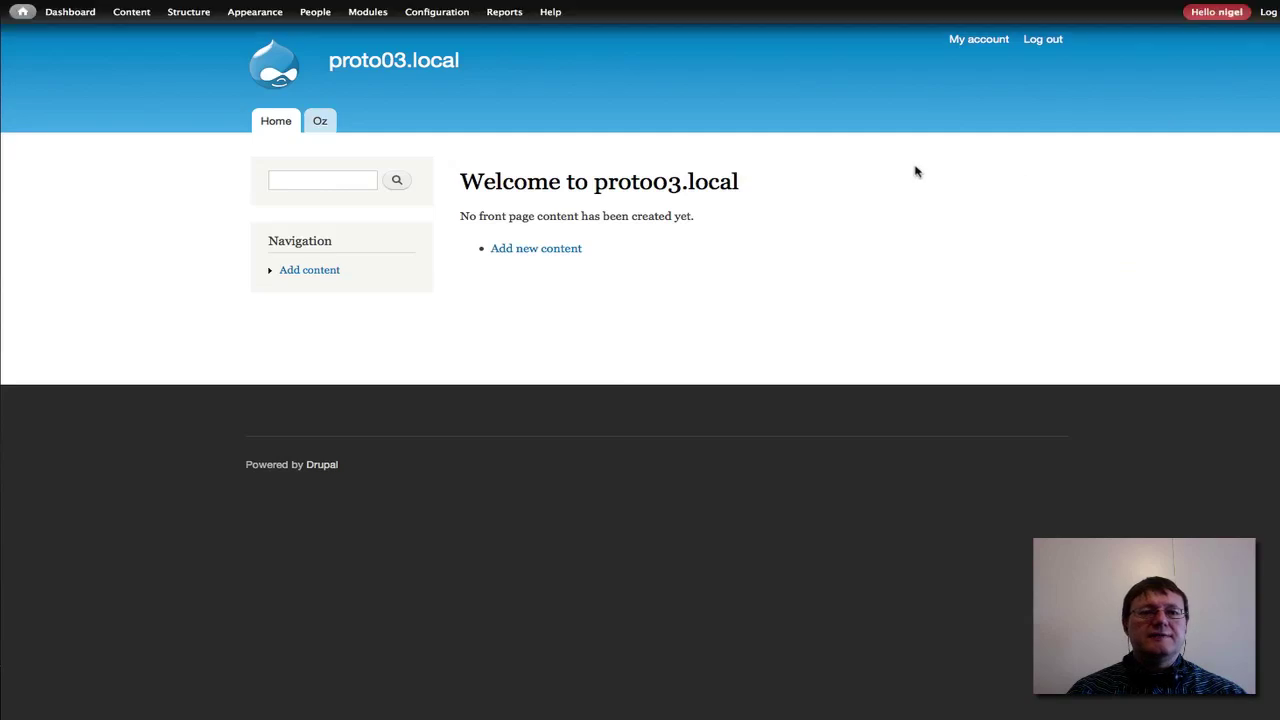
pyautogui.click(314, 121)
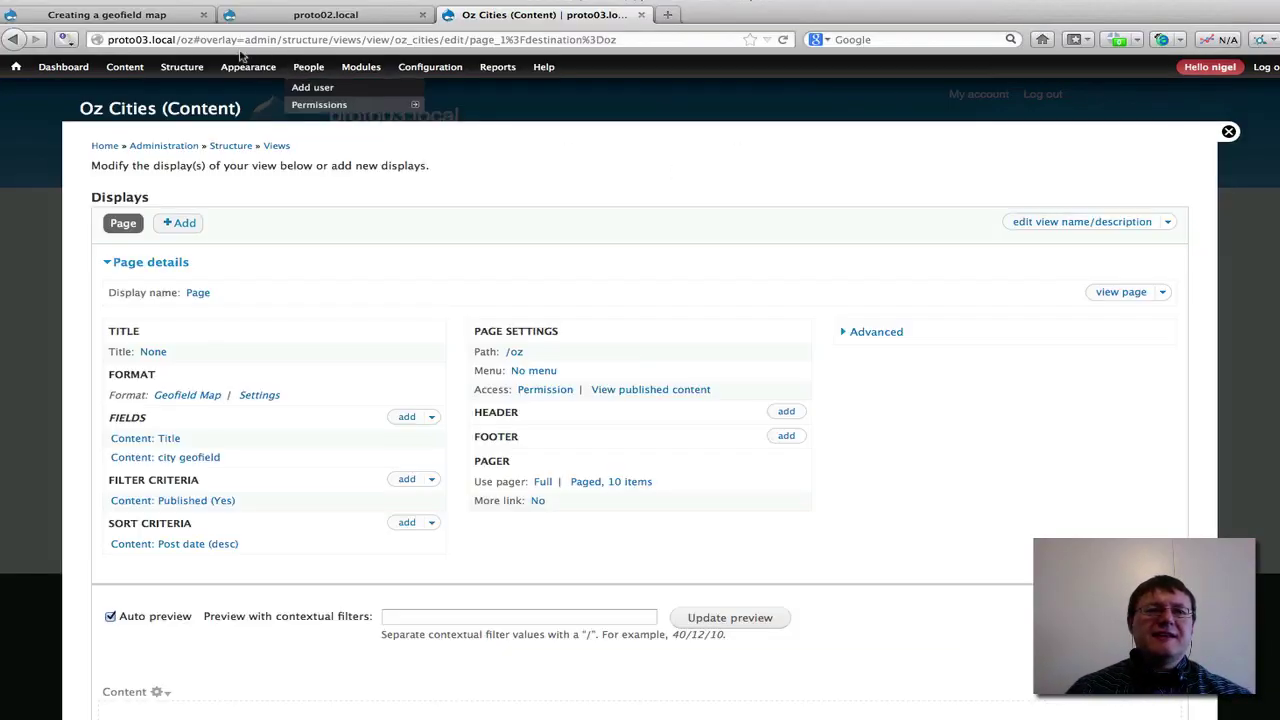
# Create and save an Ozzie Citise entry titled Perth with the population size term Medium
pyautogui.moveTo(170, 68)
pyautogui.moveTo(181, 92)
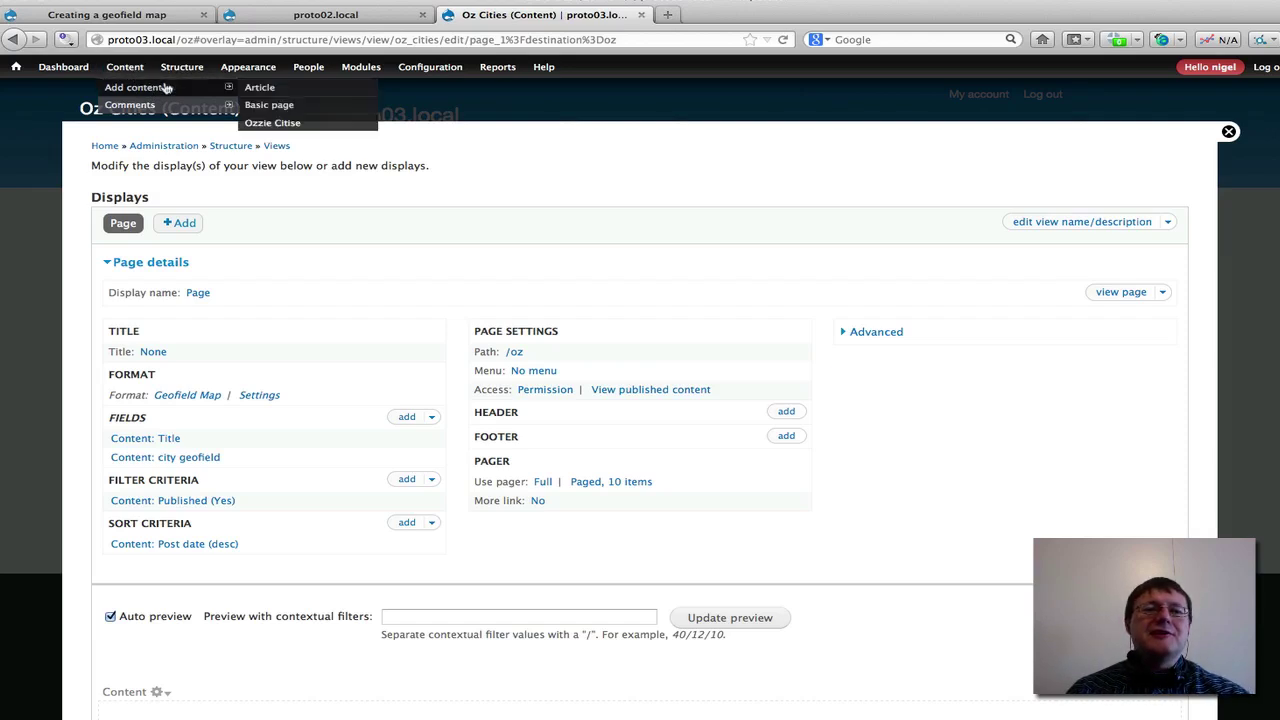
pyautogui.click(271, 124)
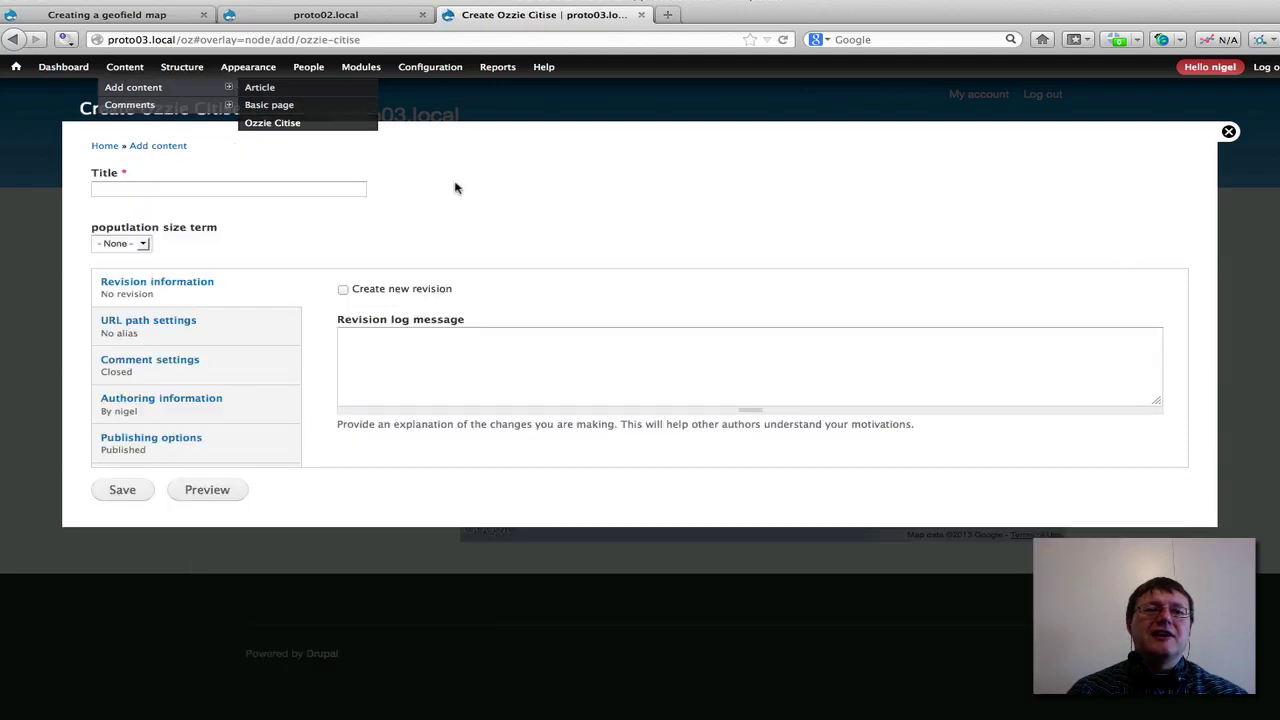
pyautogui.click(177, 191)
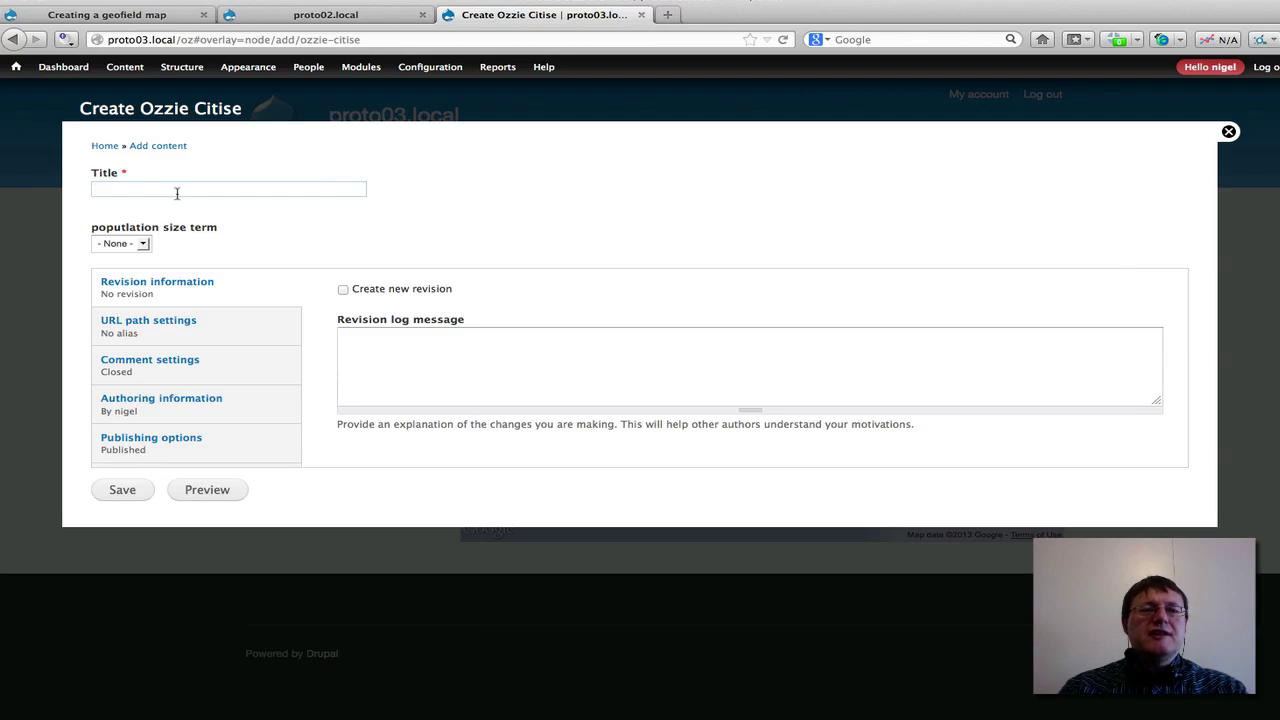
pyautogui.write('P')
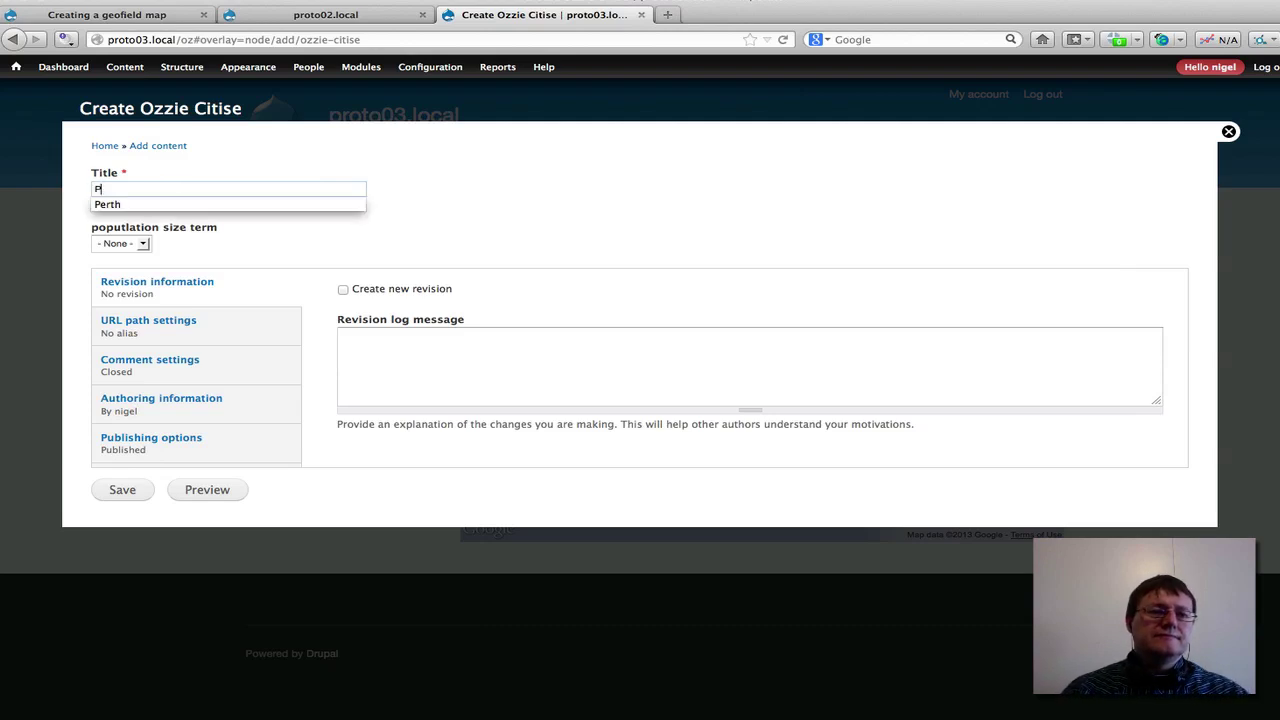
pyautogui.press('Down')
pyautogui.press('Return')
pyautogui.click(143, 246)
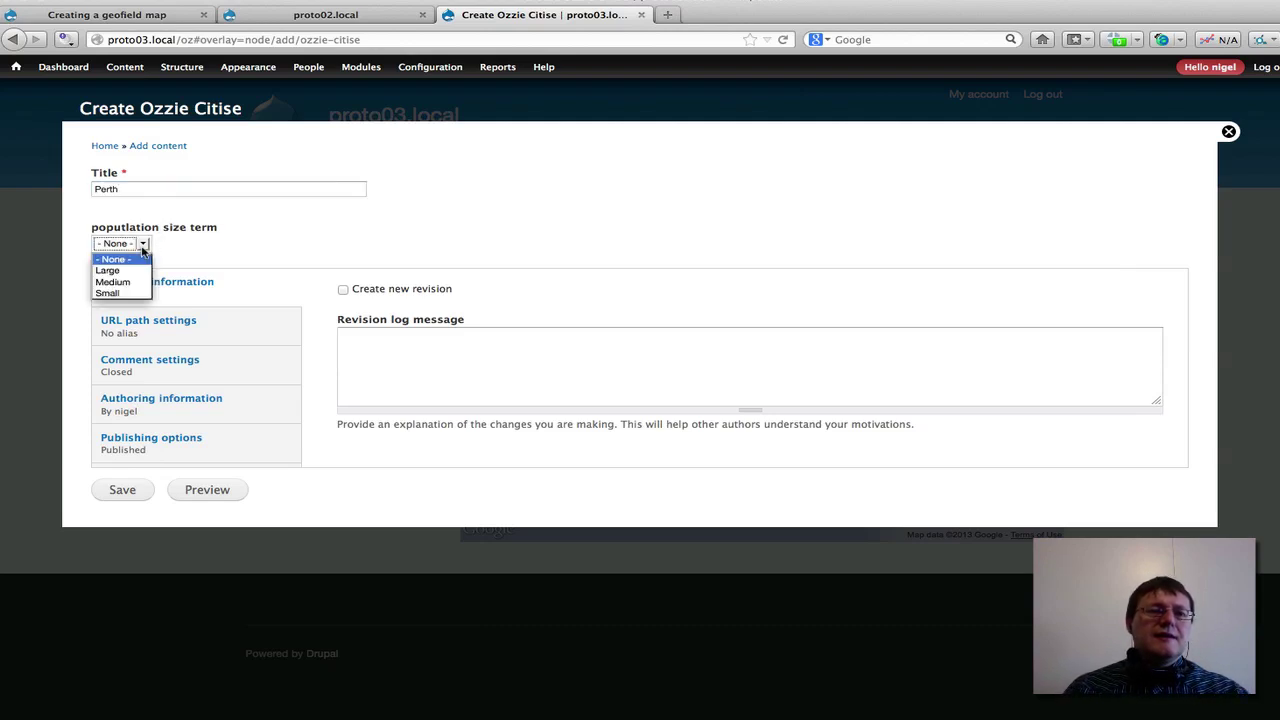
pyautogui.click(133, 287)
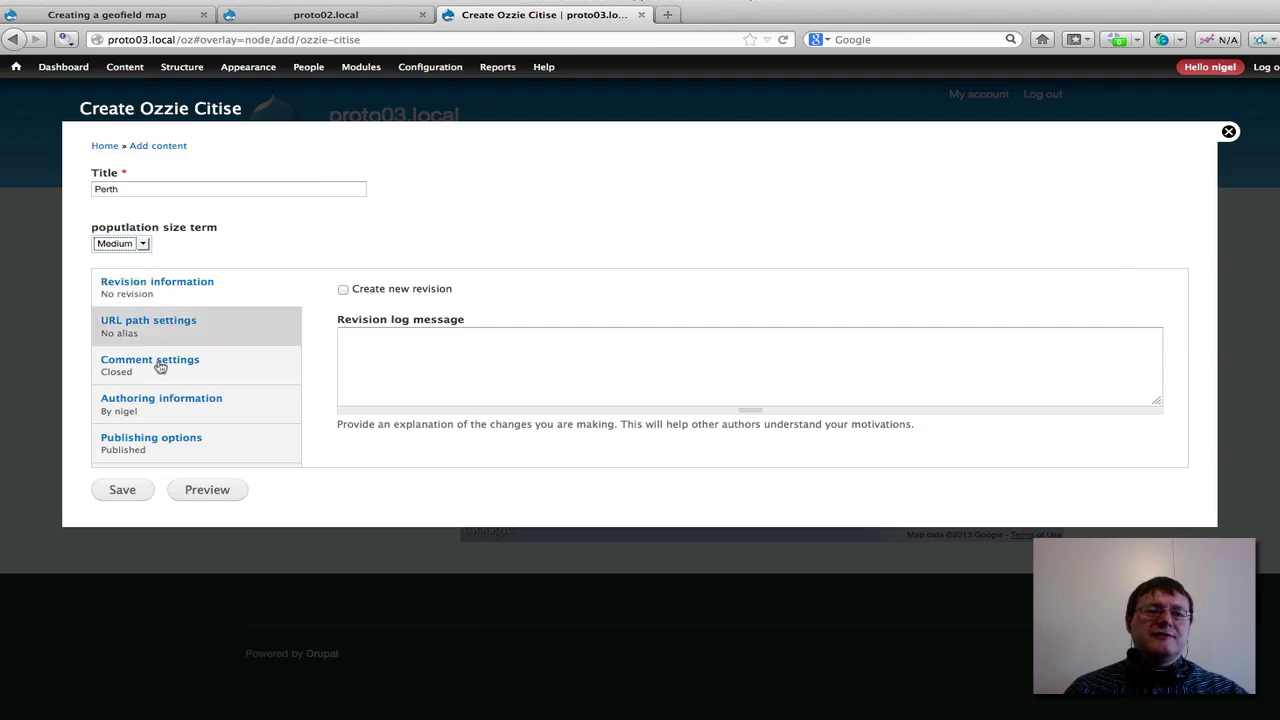
pyautogui.click(121, 490)
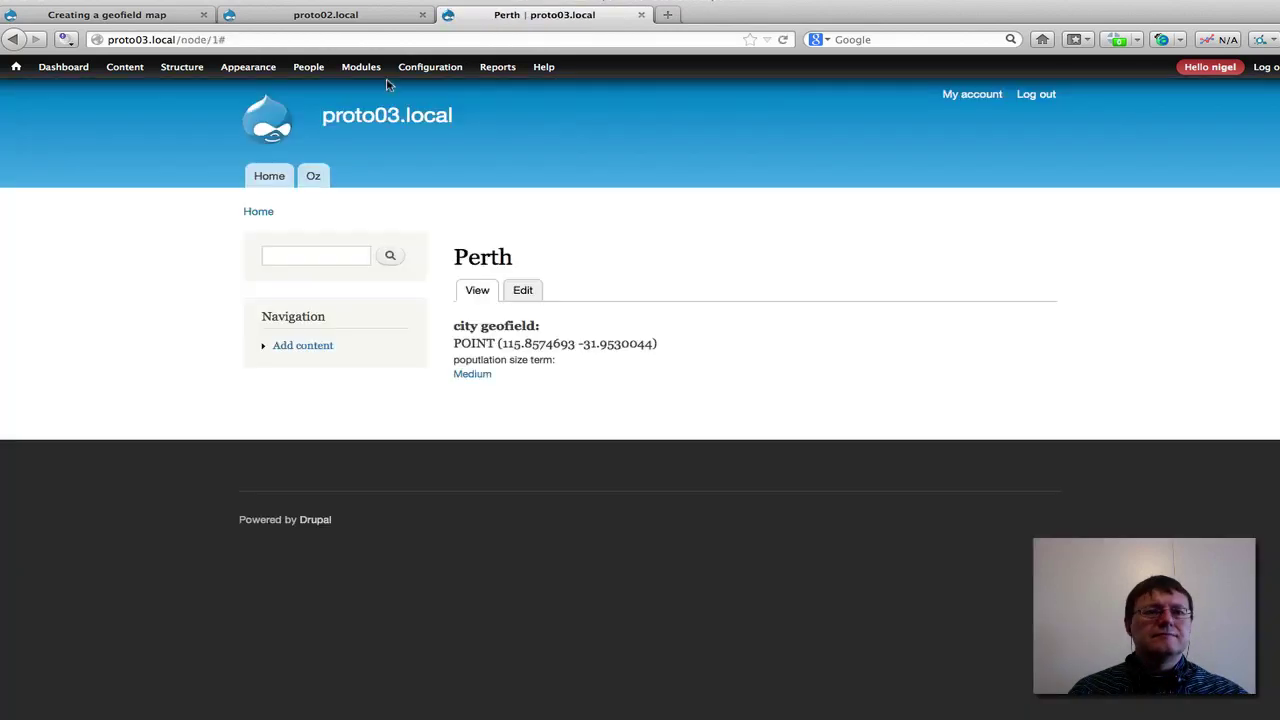
# Create and save an Ozzie Citise entry titled Brisbane with the population size term Large
pyautogui.moveTo(145, 90)
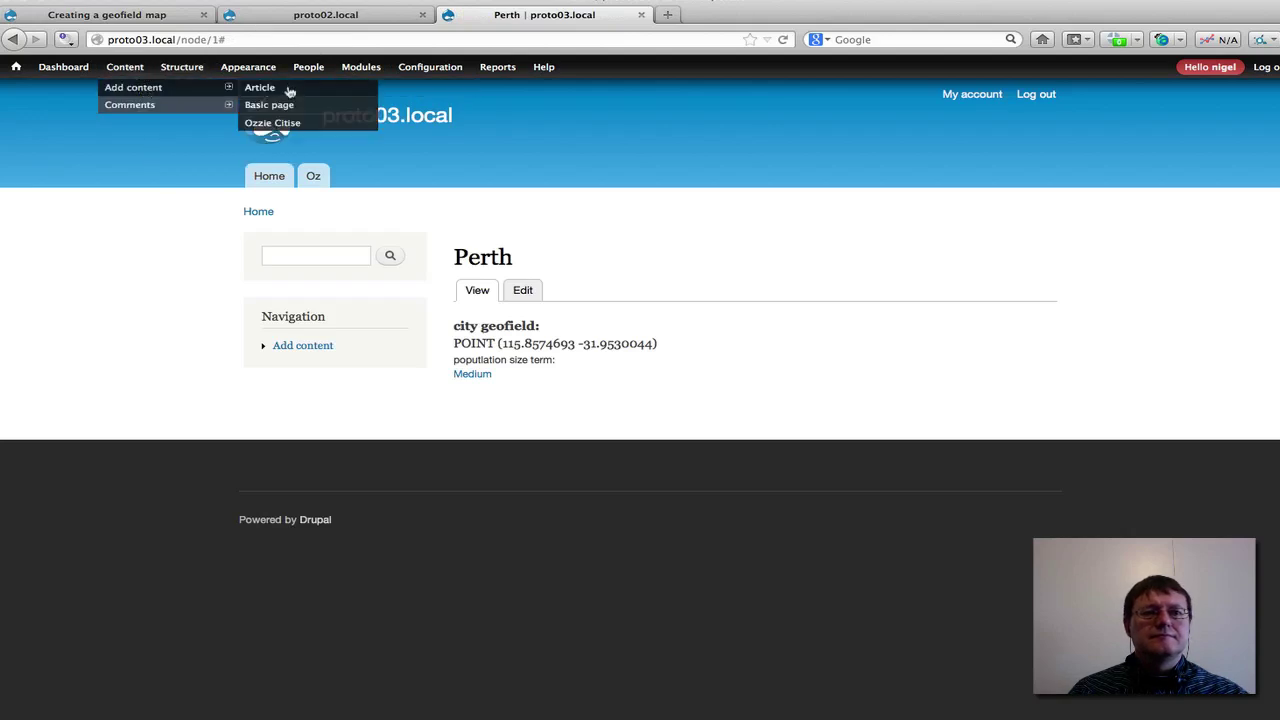
pyautogui.click(284, 124)
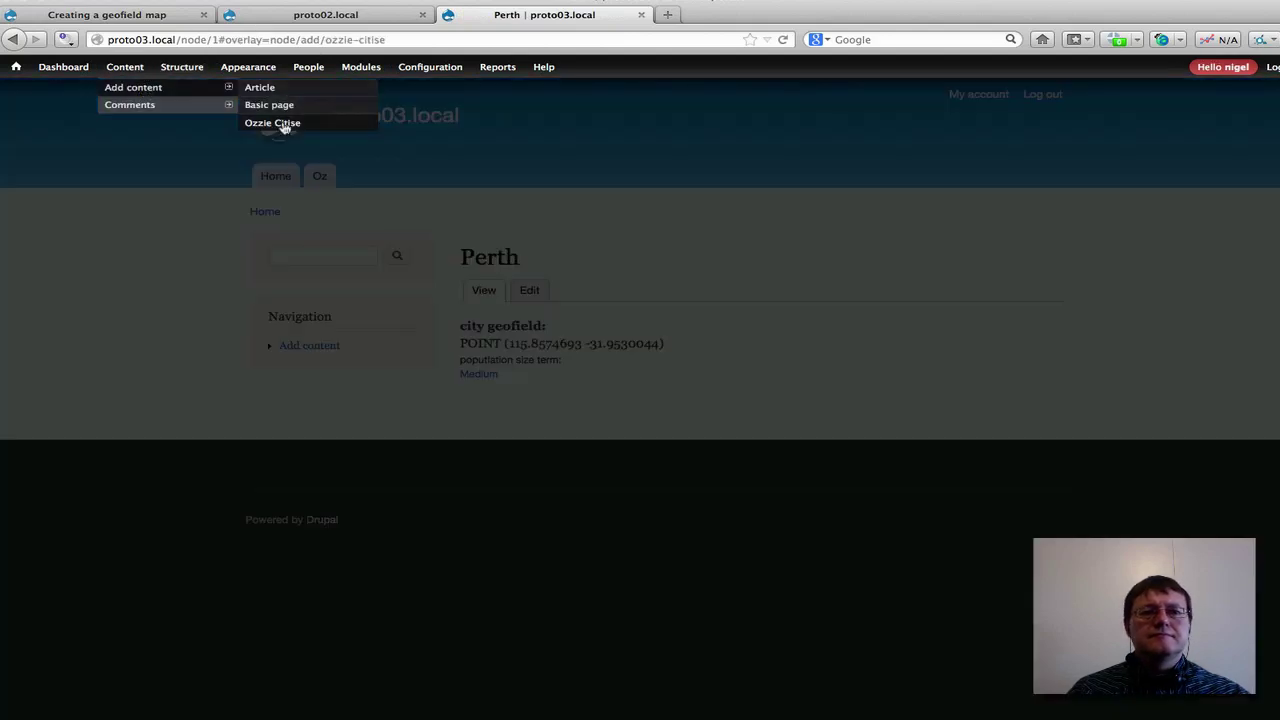
pyautogui.write('B')
pyautogui.click(115, 204)
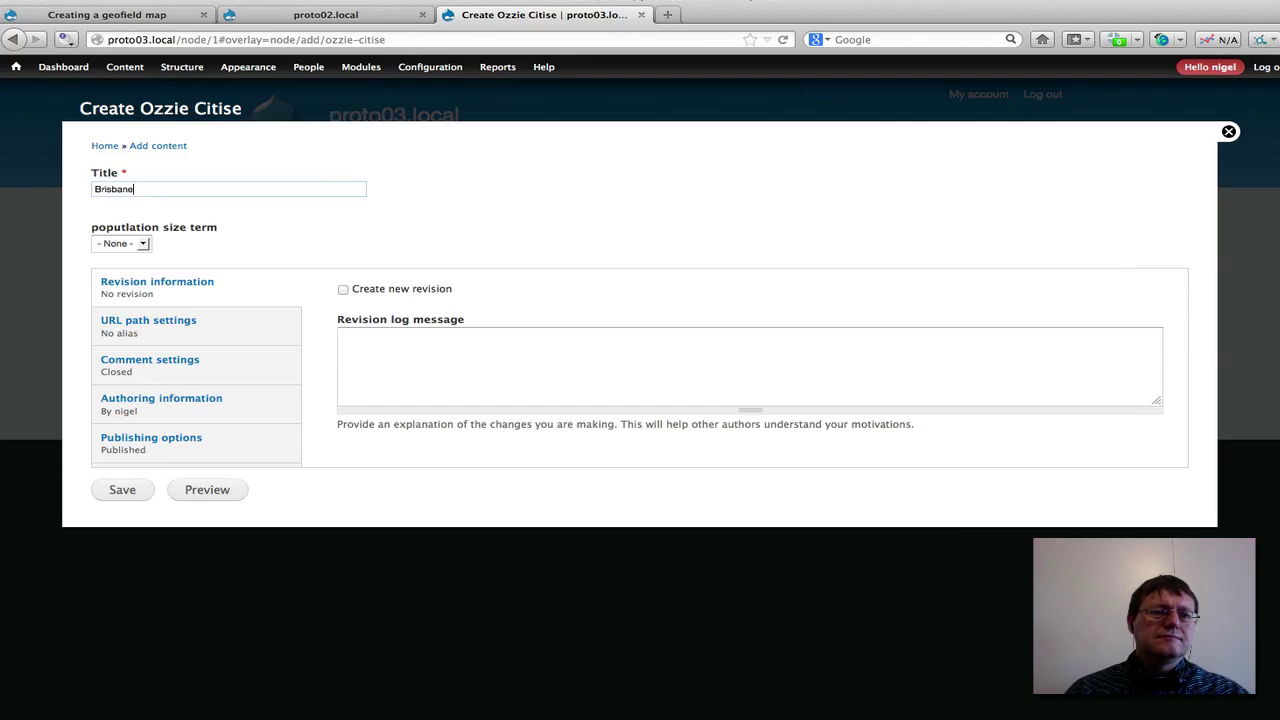
pyautogui.click(120, 243)
pyautogui.click(108, 288)
pyautogui.click(122, 489)
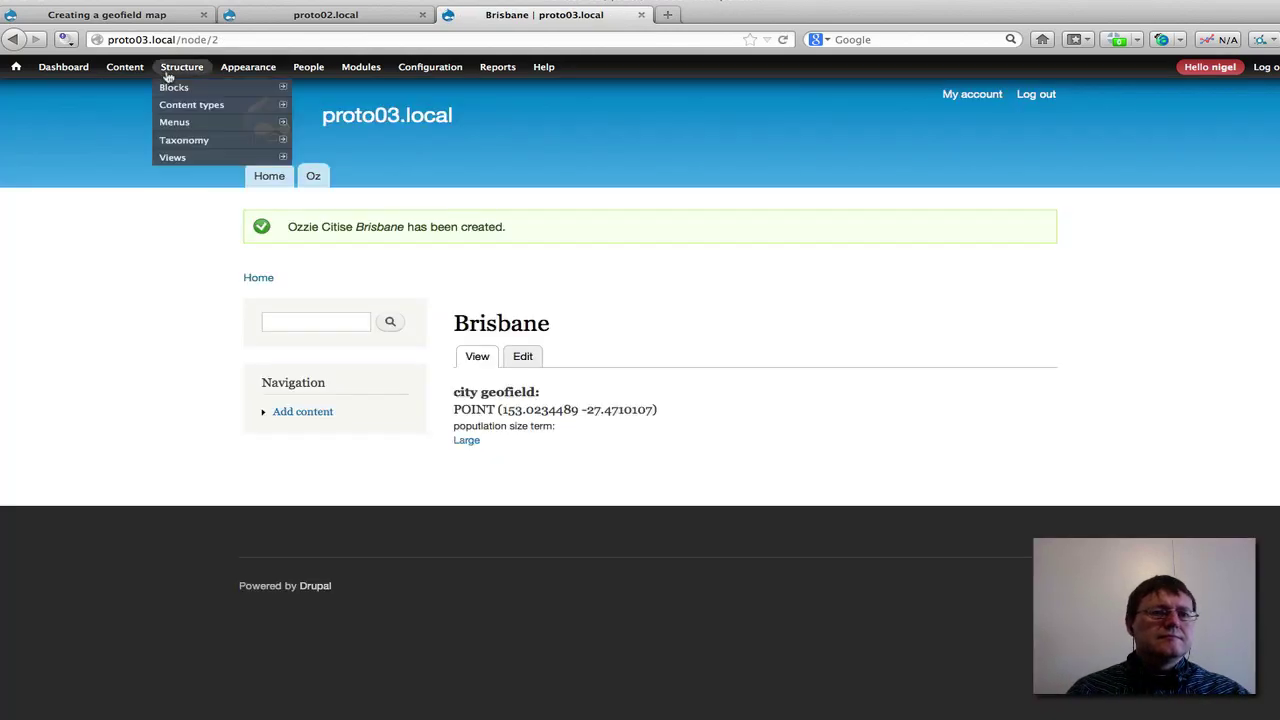
# Create and save an Ozzie Citise entry titled Sydney with the population size term Large
pyautogui.moveTo(128, 88)
pyautogui.click(271, 123)
pyautogui.write('S')
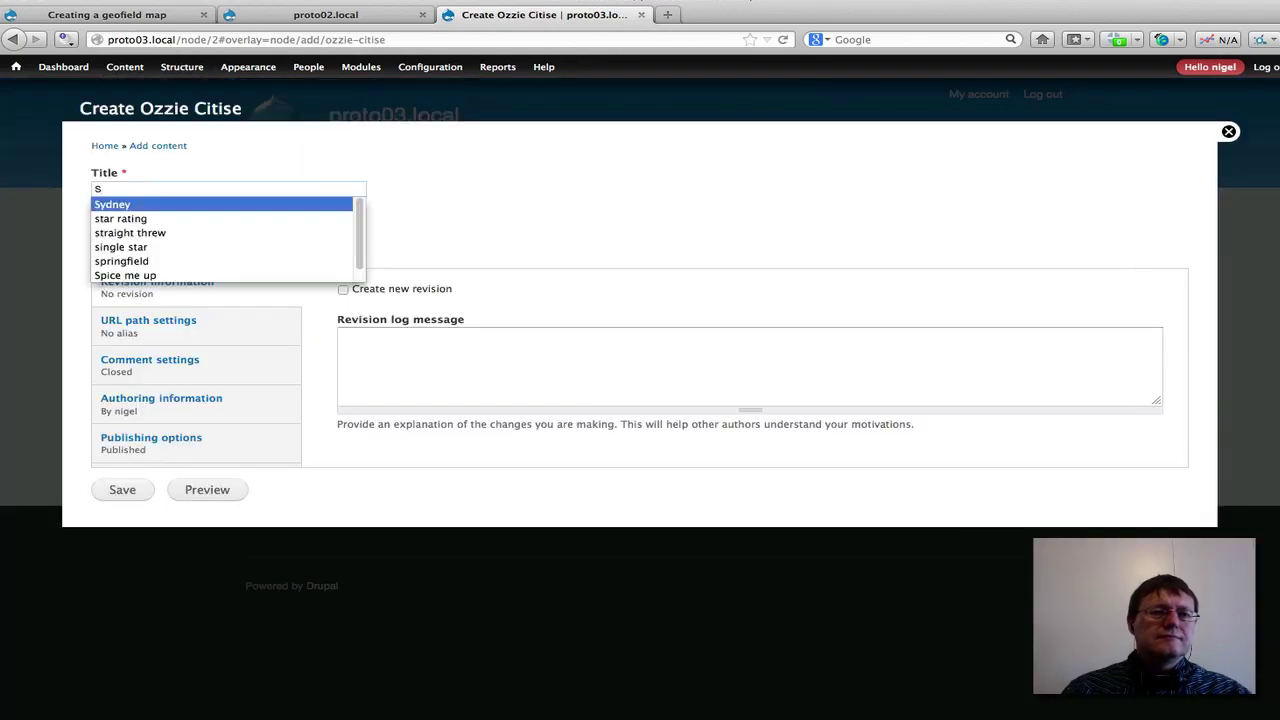
pyautogui.click(115, 200)
pyautogui.click(120, 243)
pyautogui.click(108, 268)
pyautogui.click(122, 489)
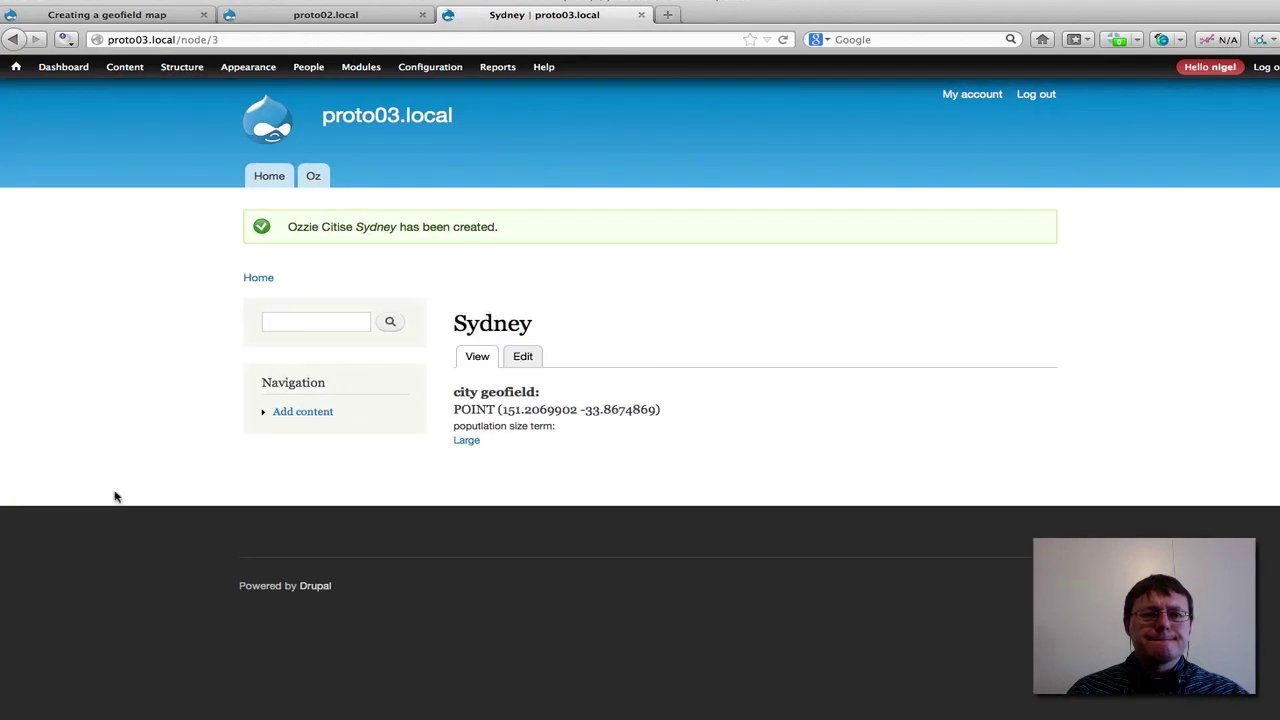
# View the Oz map page and check the popups of the Brisbane and Sydney markers
pyautogui.click(314, 177)
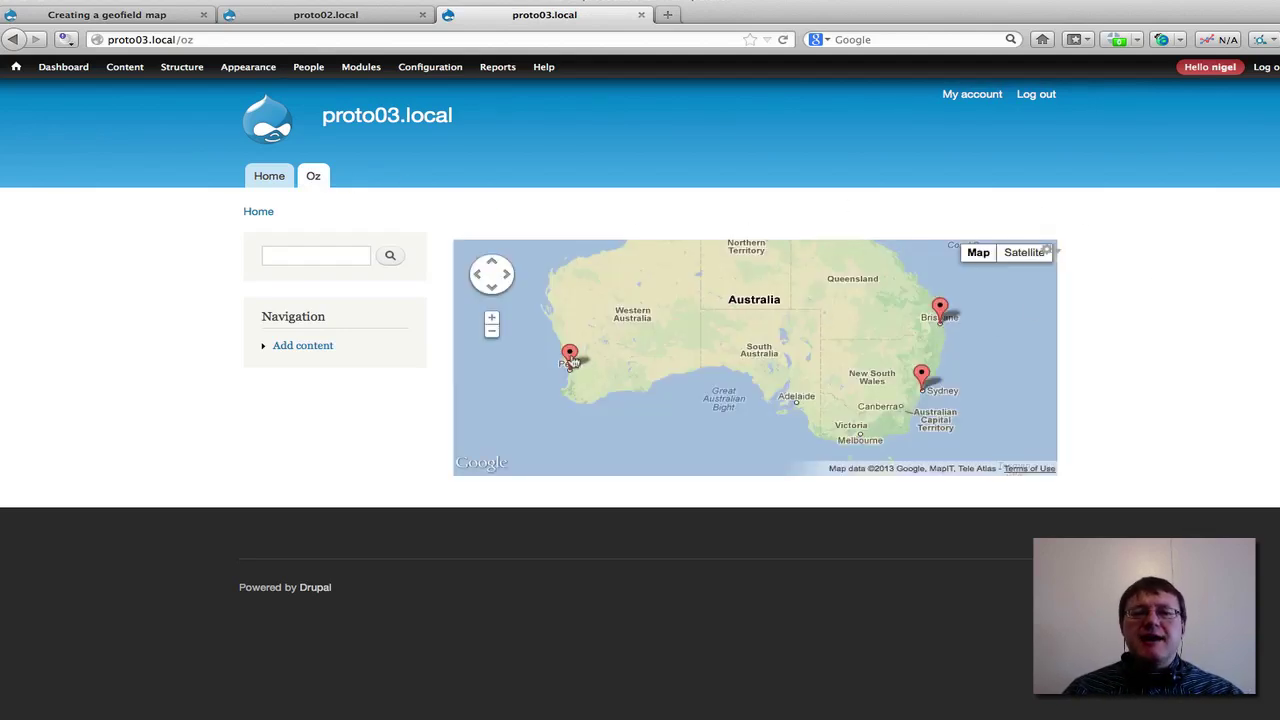
pyautogui.click(940, 307)
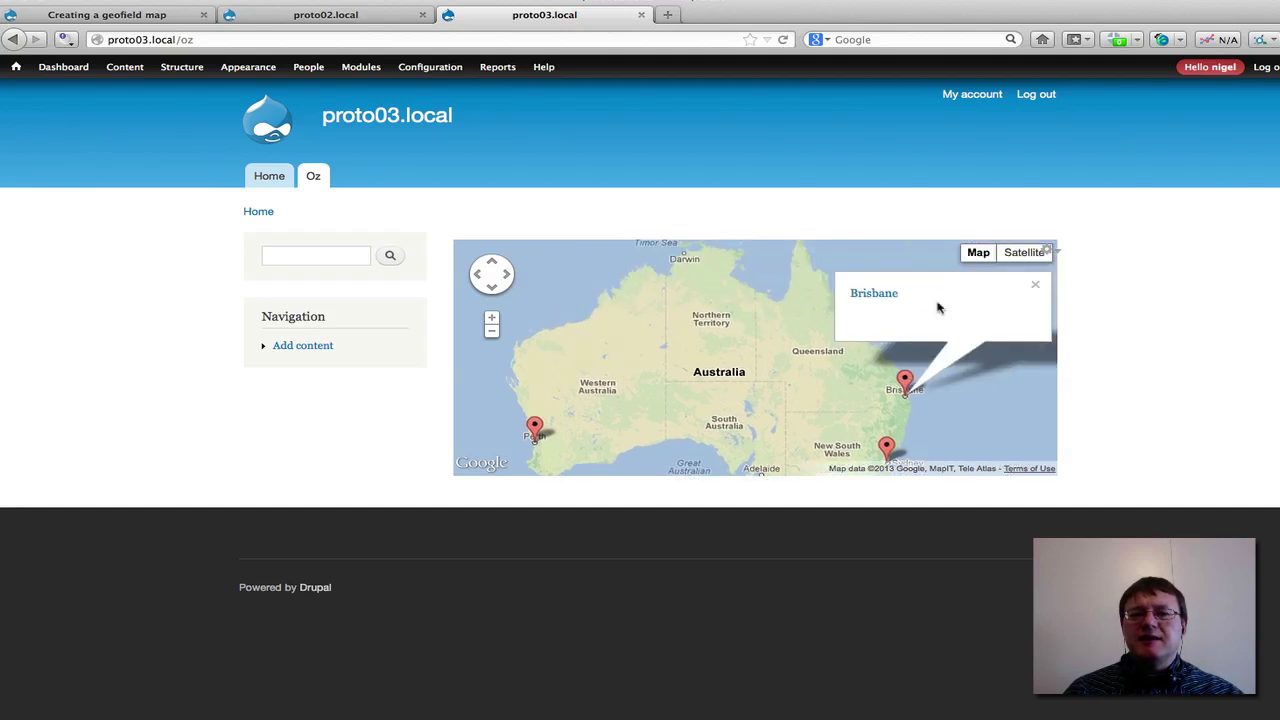
pyautogui.click(1038, 289)
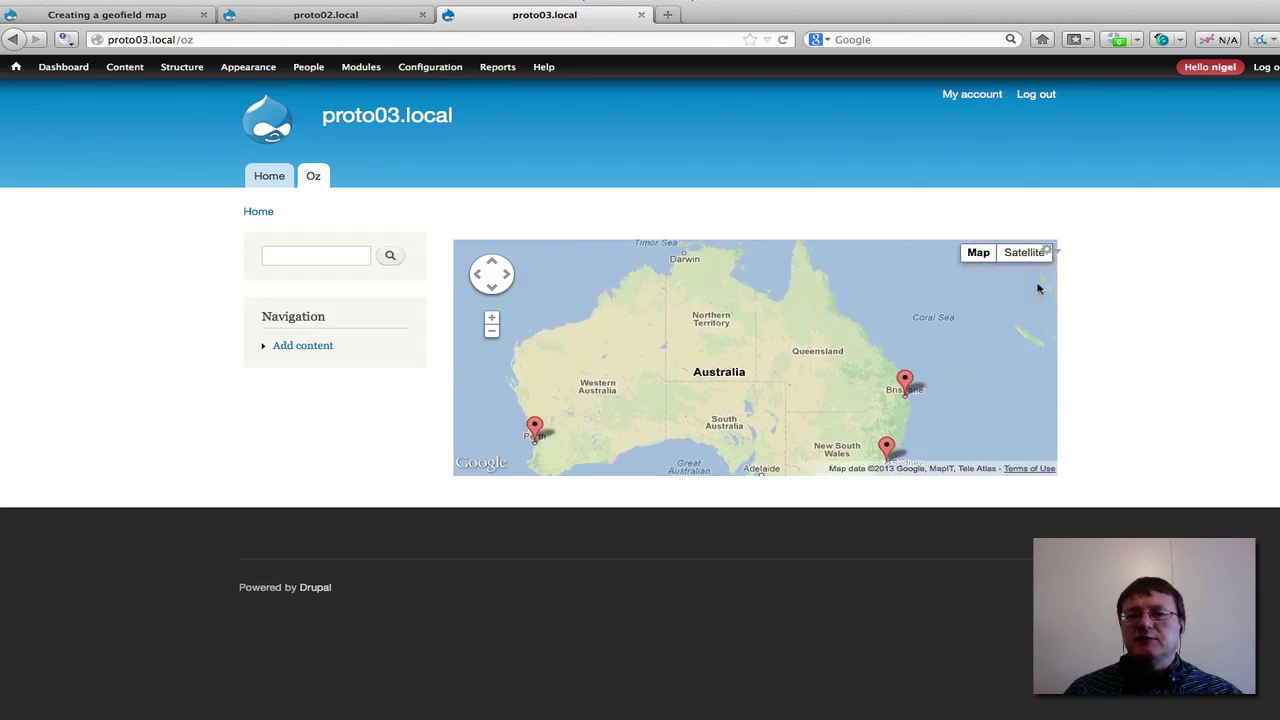
pyautogui.click(887, 447)
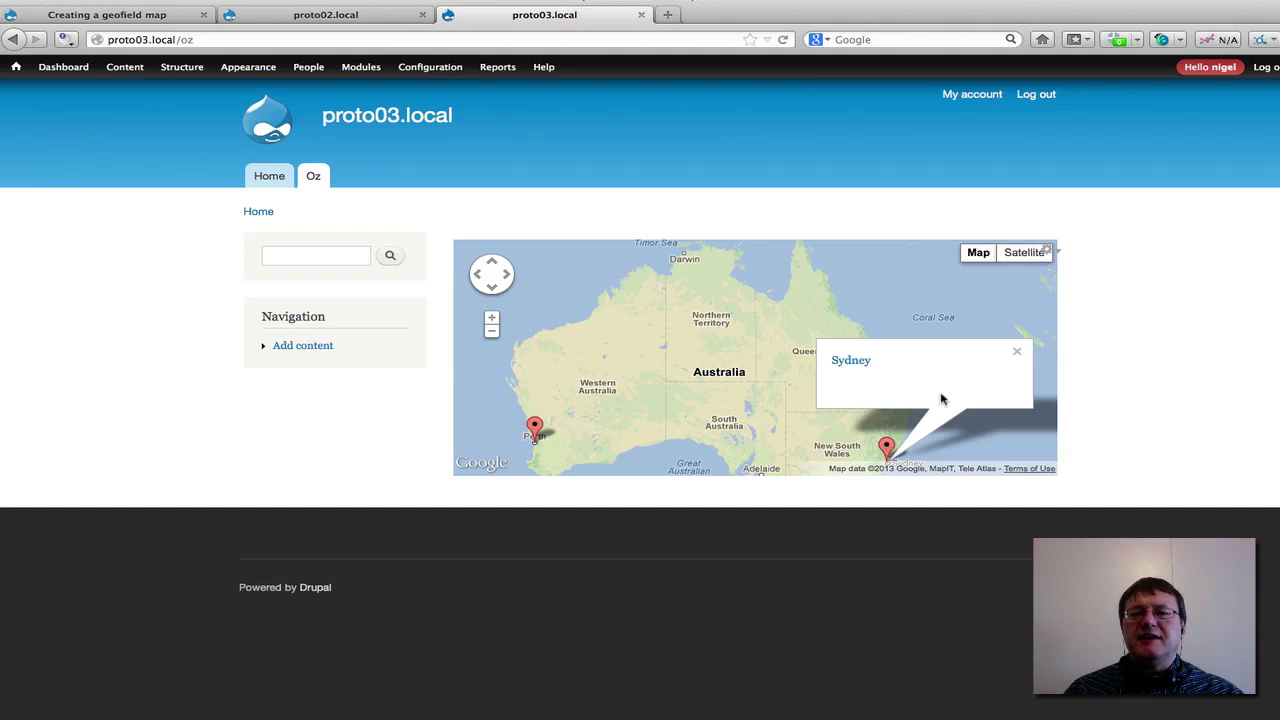
pyautogui.click(1016, 352)
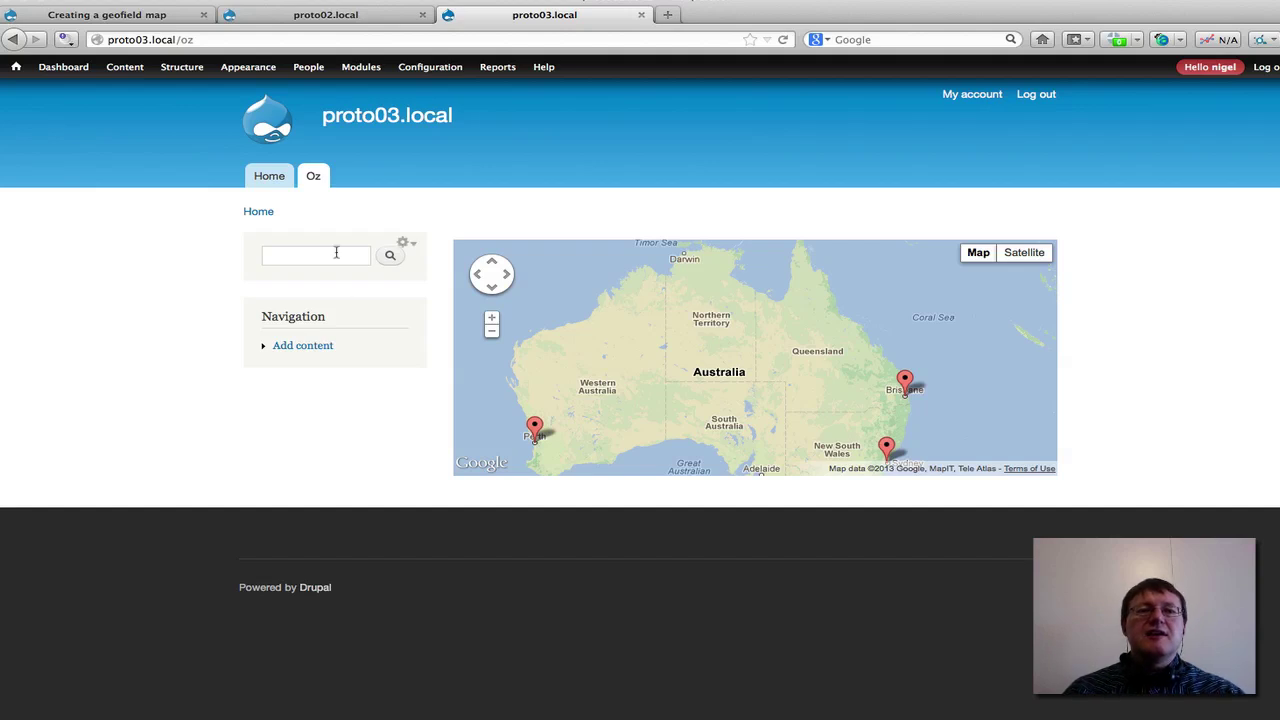
# Open the Oz Cities view for editing and go to its fields and filter criteria
pyautogui.moveTo(197, 71)
pyautogui.moveTo(194, 162)
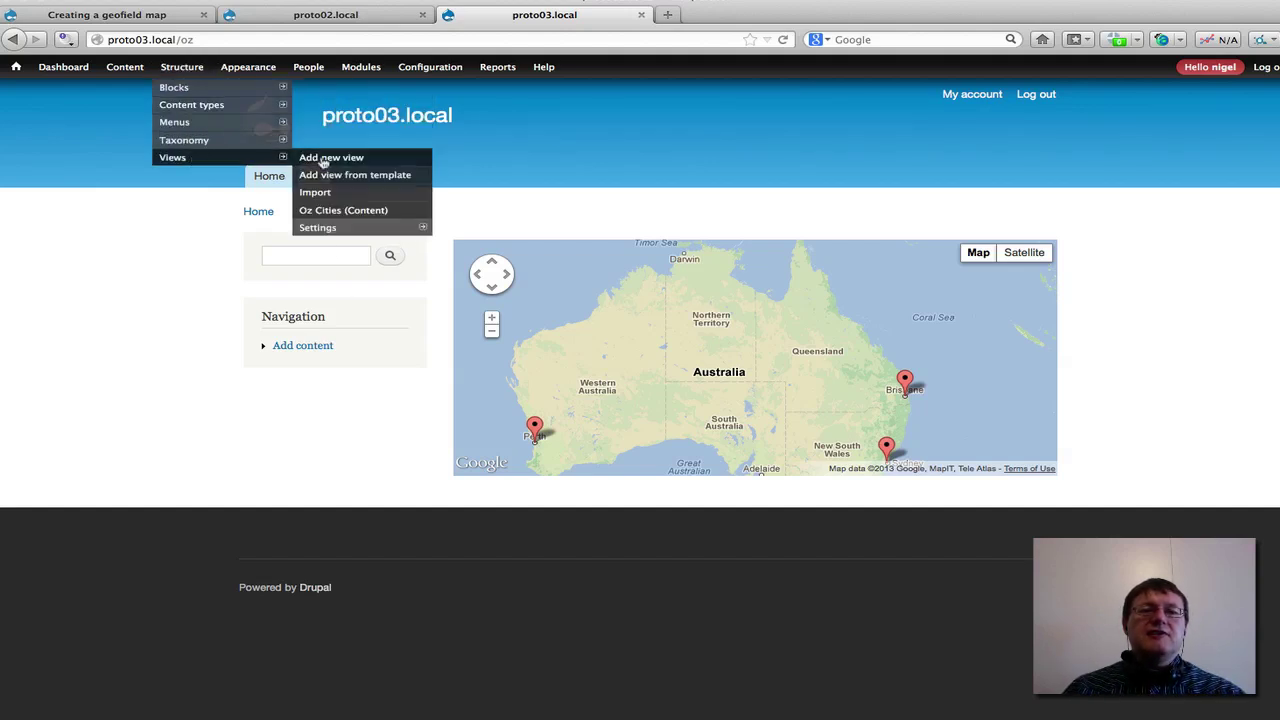
pyautogui.click(343, 211)
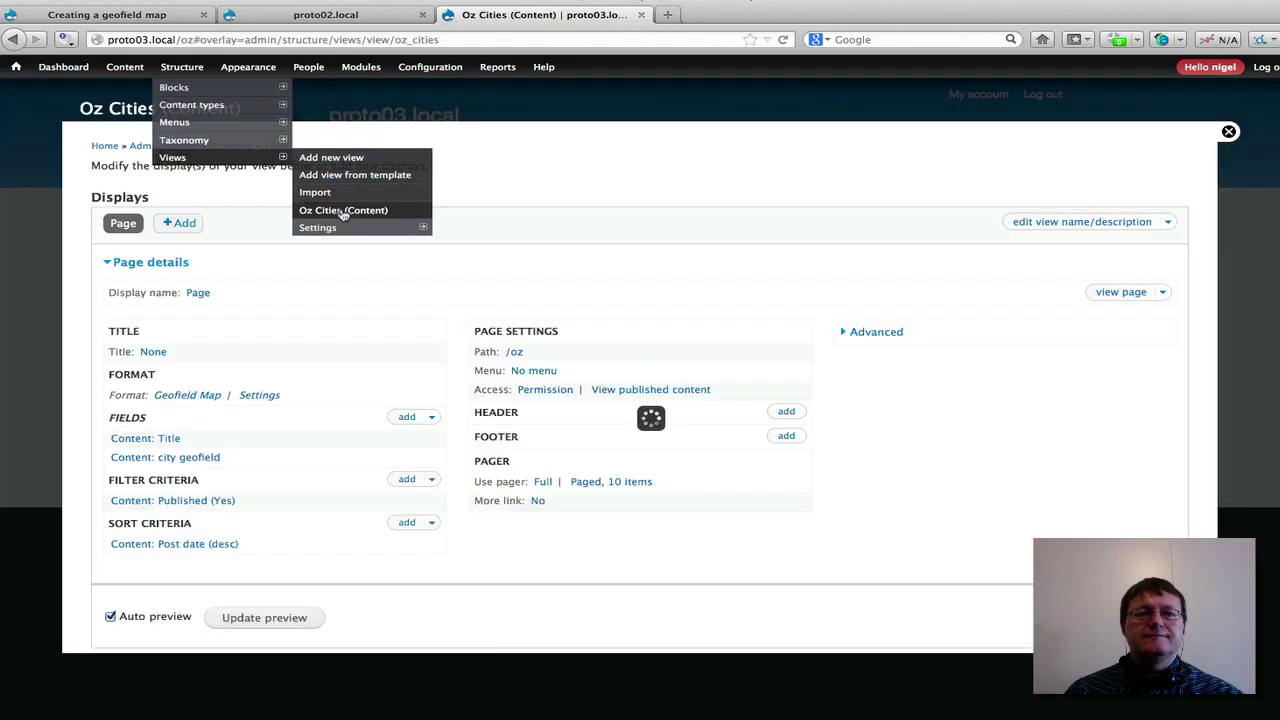
pyautogui.scroll(-3, 350, 445)
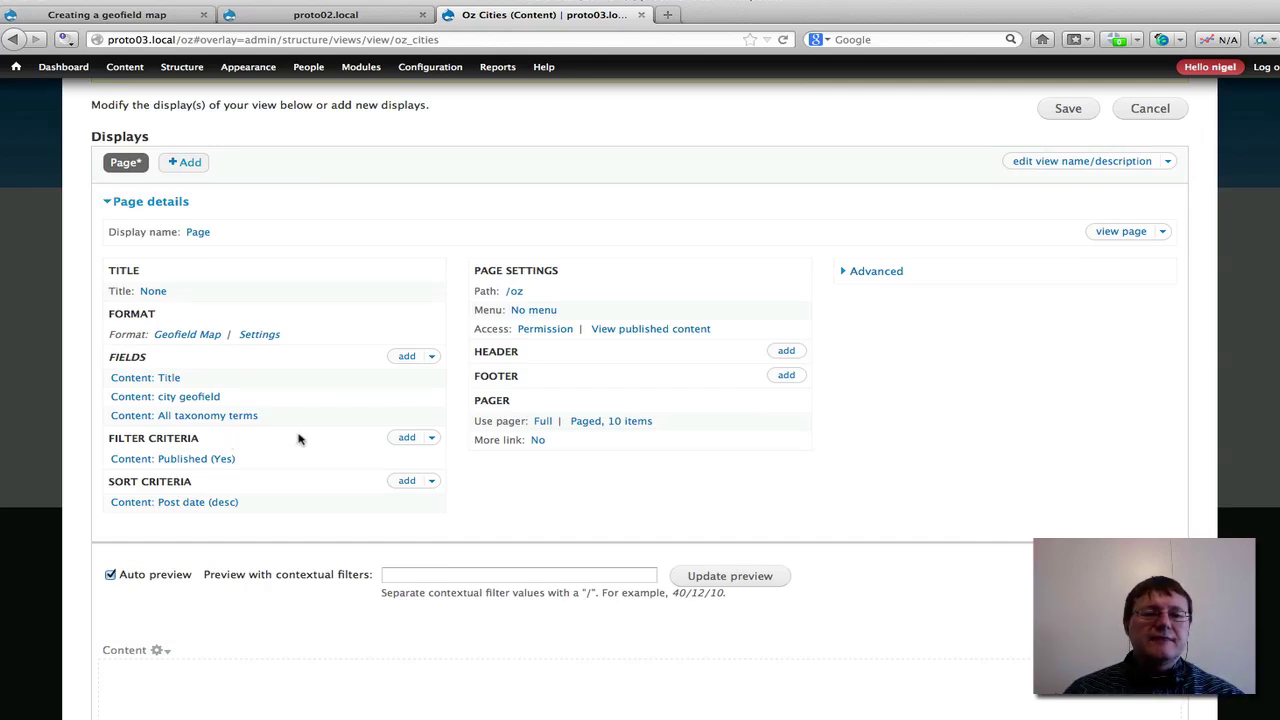
# Add a Has taxonomy term filter for this page only, using the Population Size vocabulary as a dropdown with hierarchy shown
pyautogui.click(406, 440)
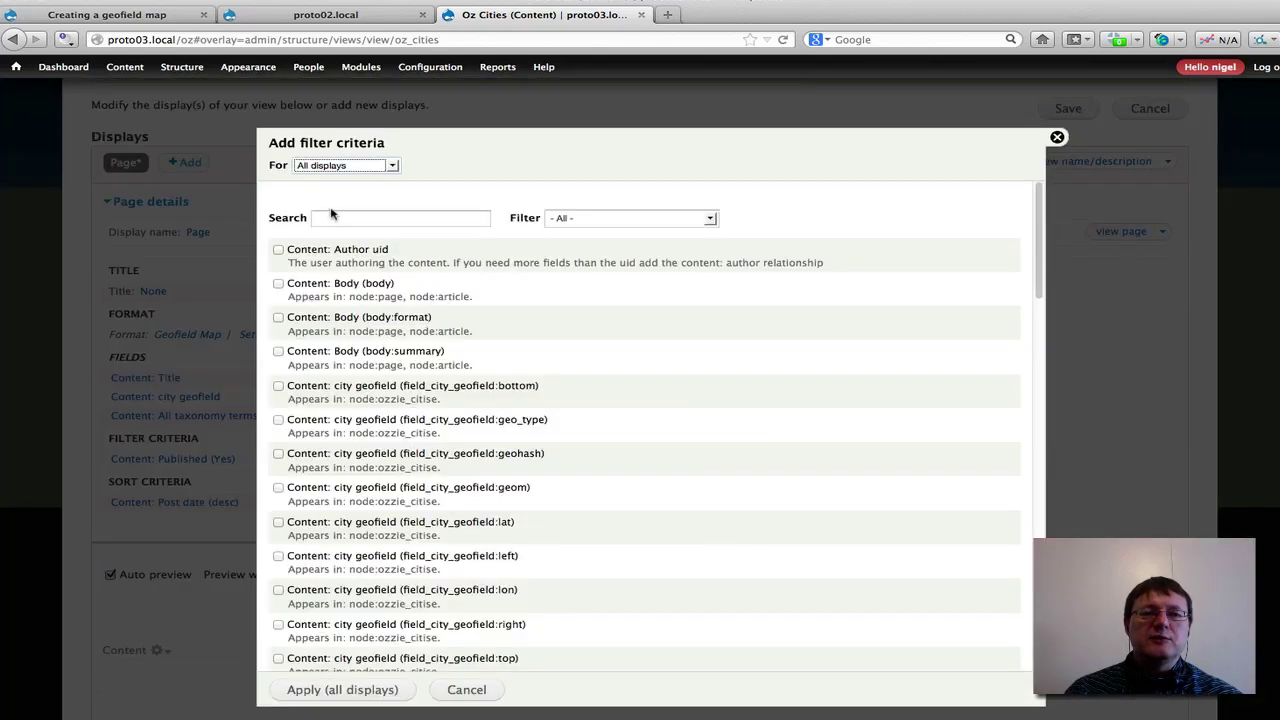
pyautogui.click(393, 166)
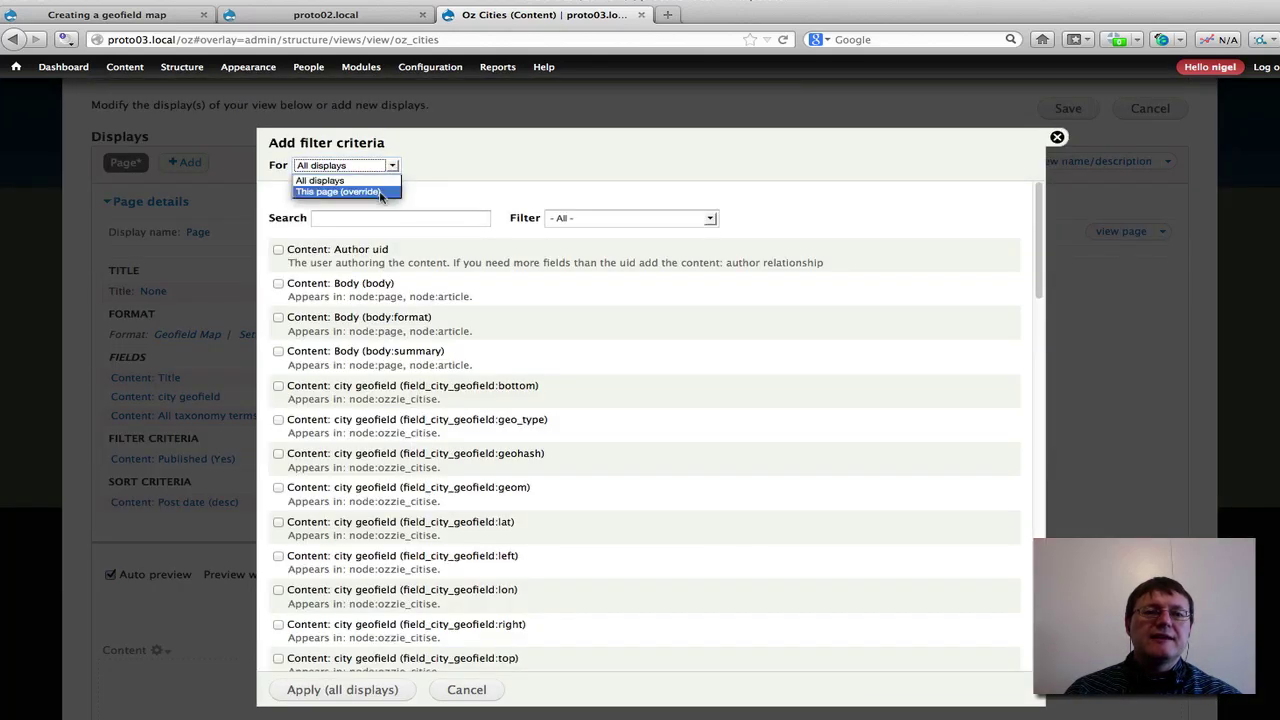
pyautogui.click(383, 193)
pyautogui.click(351, 222)
pyautogui.write('term')
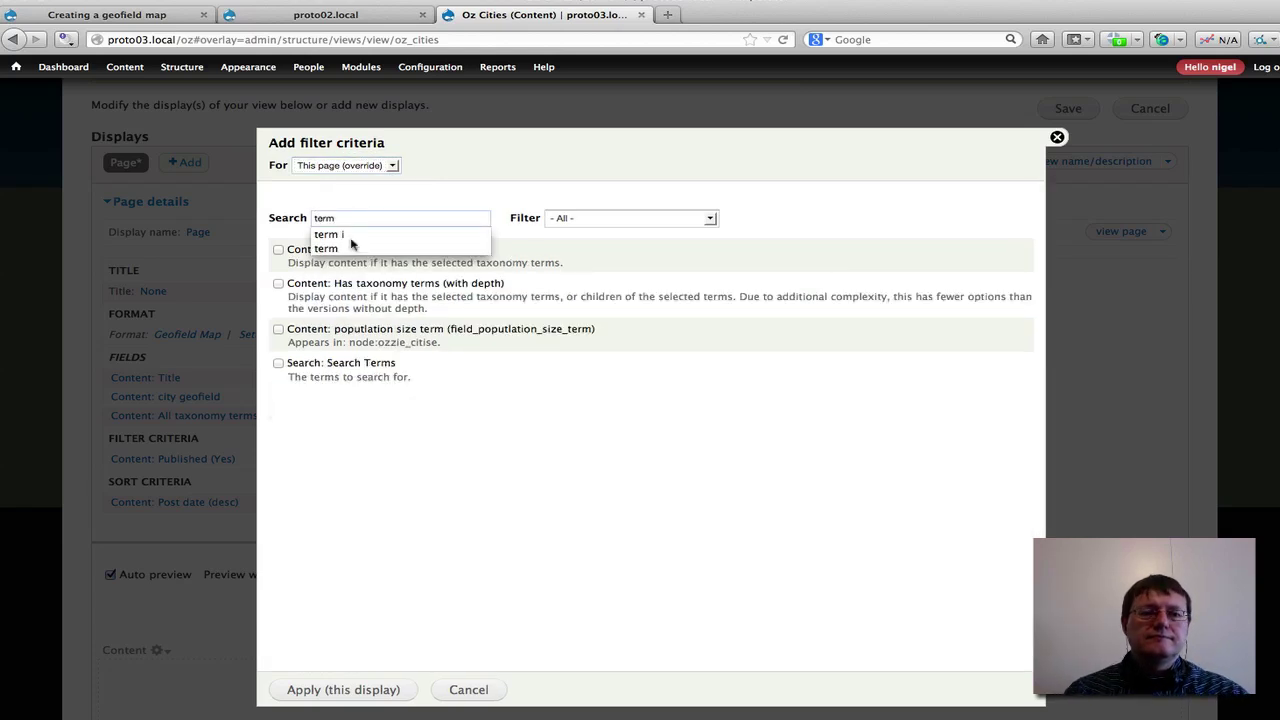
pyautogui.click(612, 376)
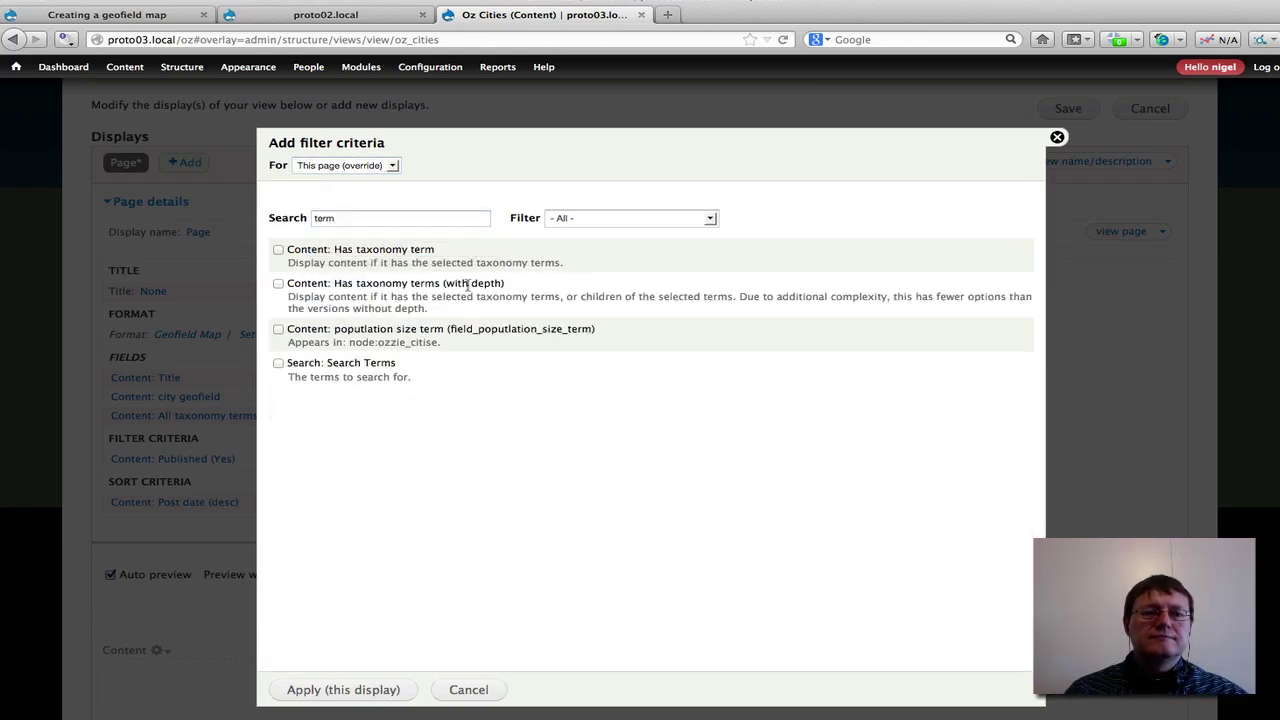
pyautogui.click(279, 250)
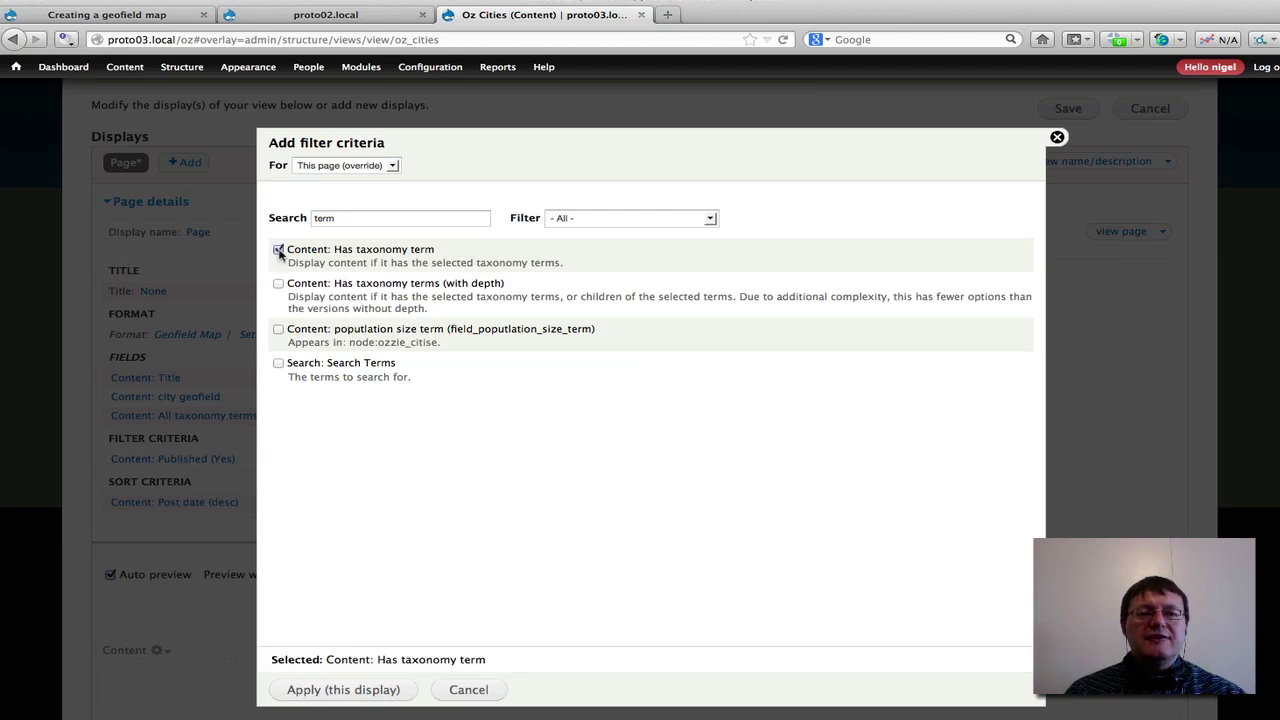
pyautogui.click(343, 690)
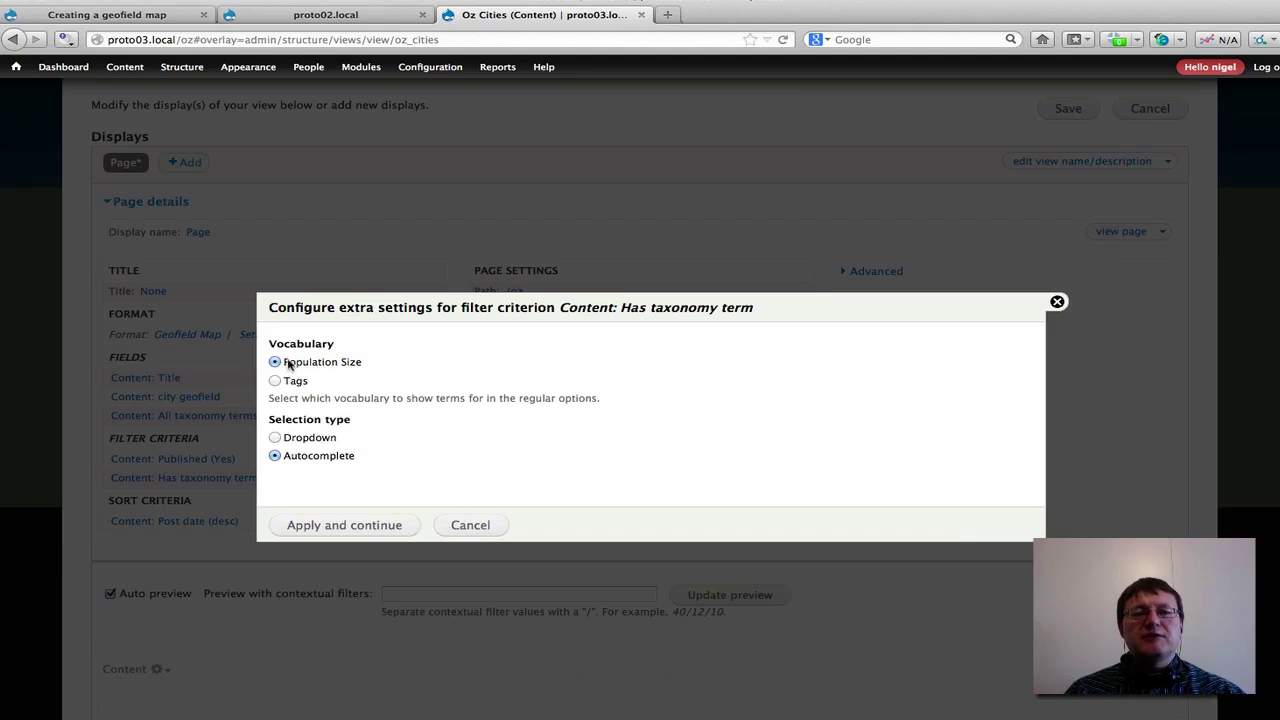
pyautogui.click(275, 437)
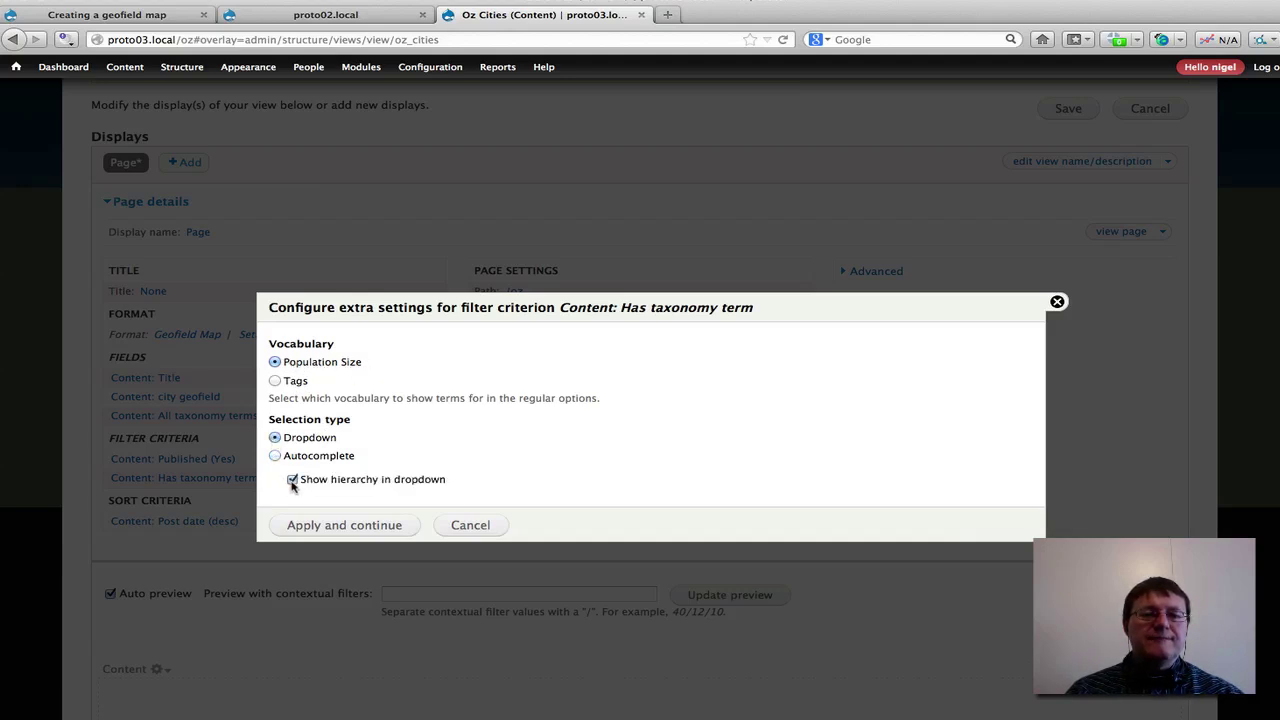
pyautogui.click(331, 525)
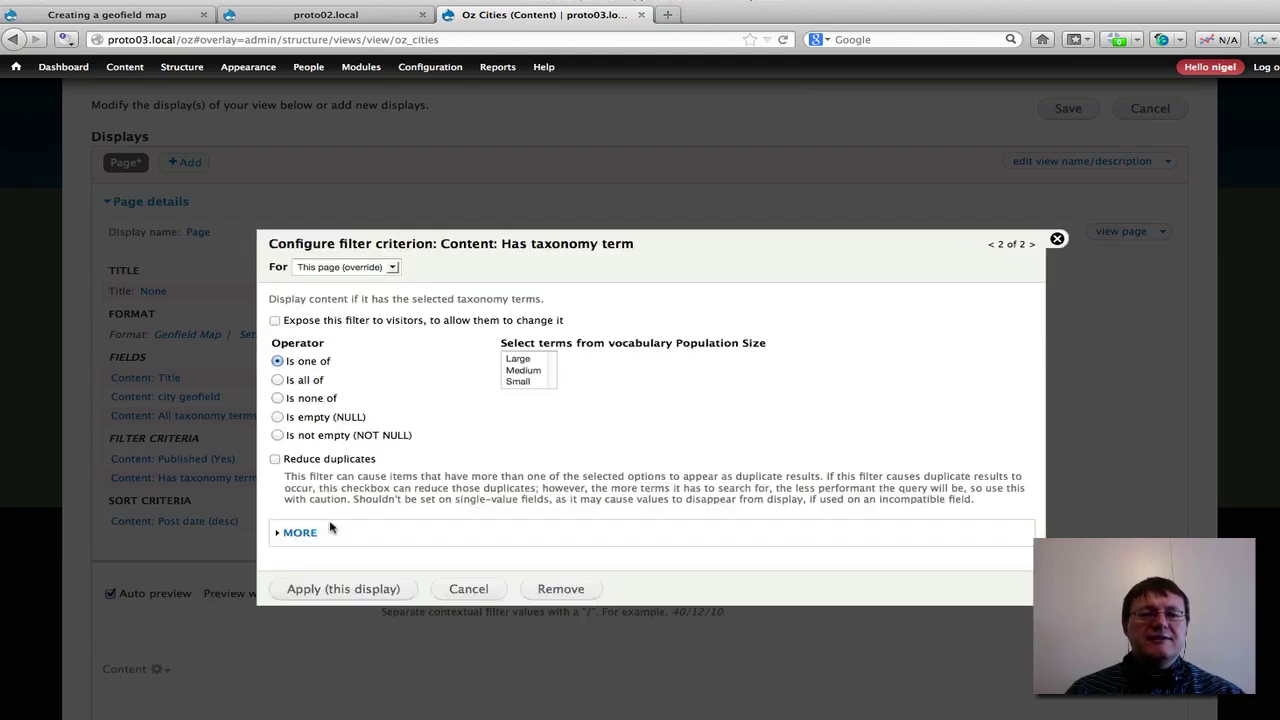
# Set the taxonomy filter to Is all of with Large selected, expose it to visitors and allow multiple selections
pyautogui.click(278, 381)
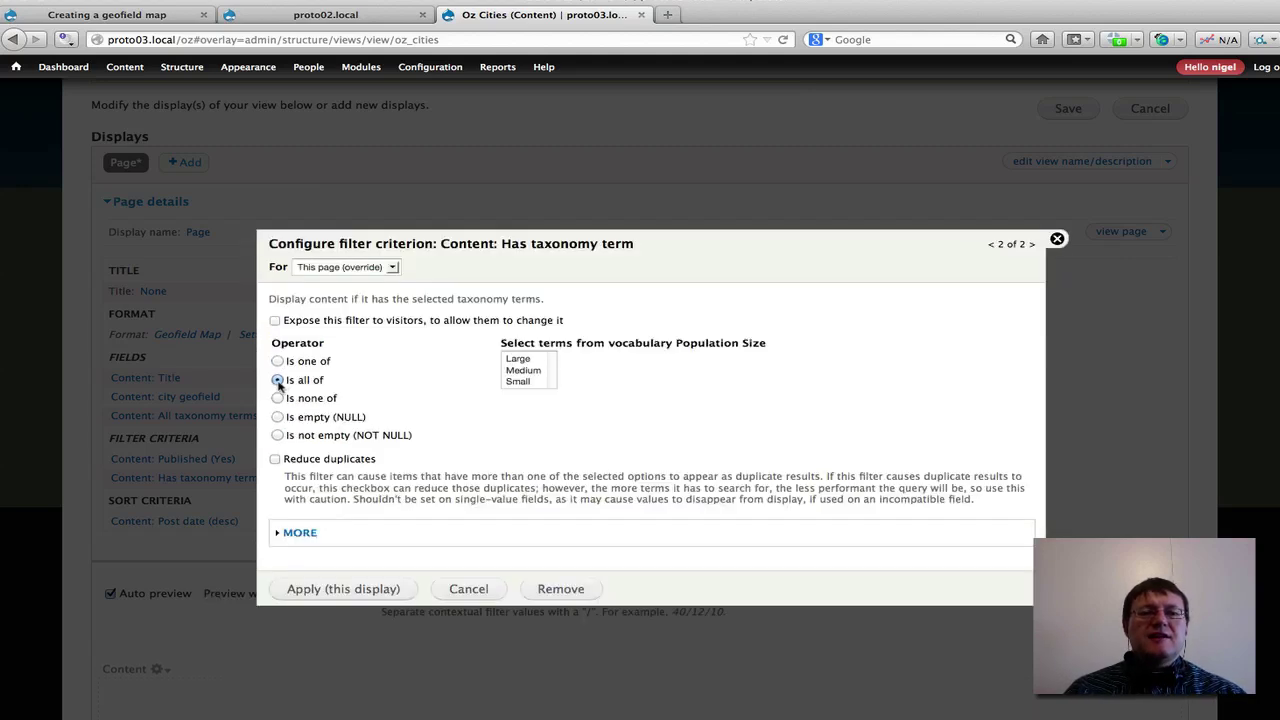
pyautogui.click(520, 362)
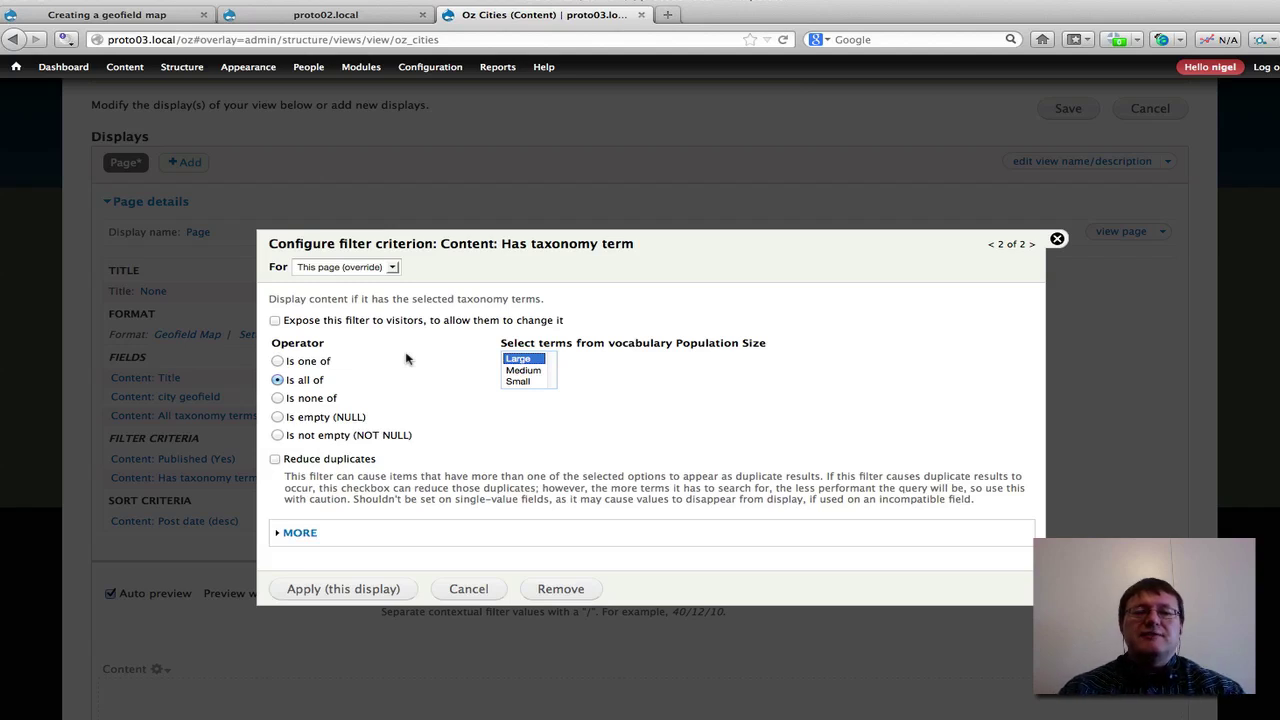
pyautogui.click(276, 321)
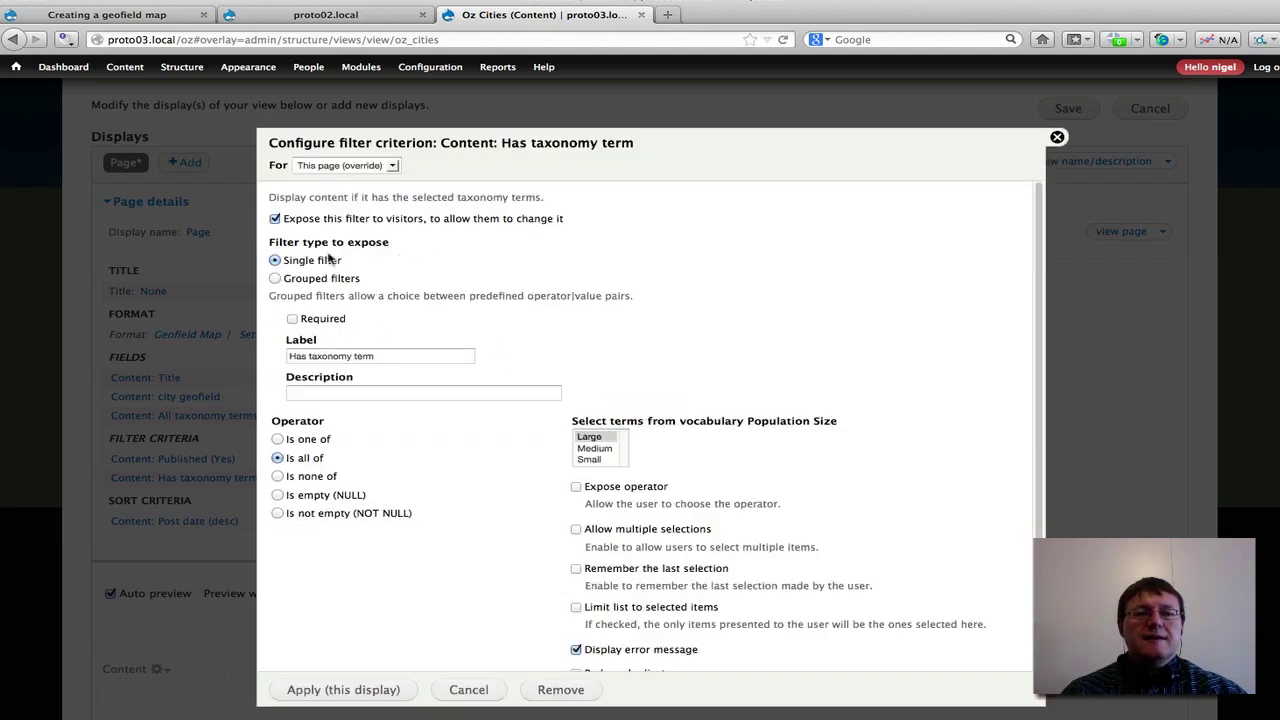
pyautogui.click(577, 529)
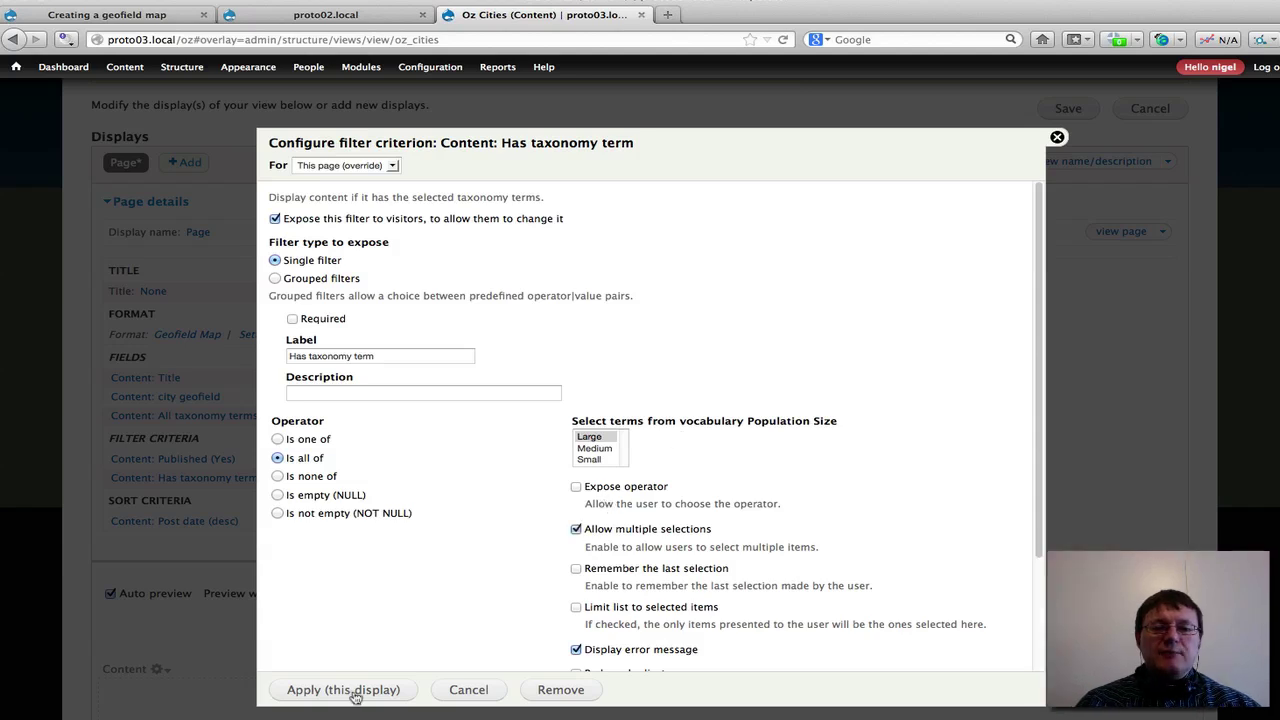
pyautogui.click(343, 690)
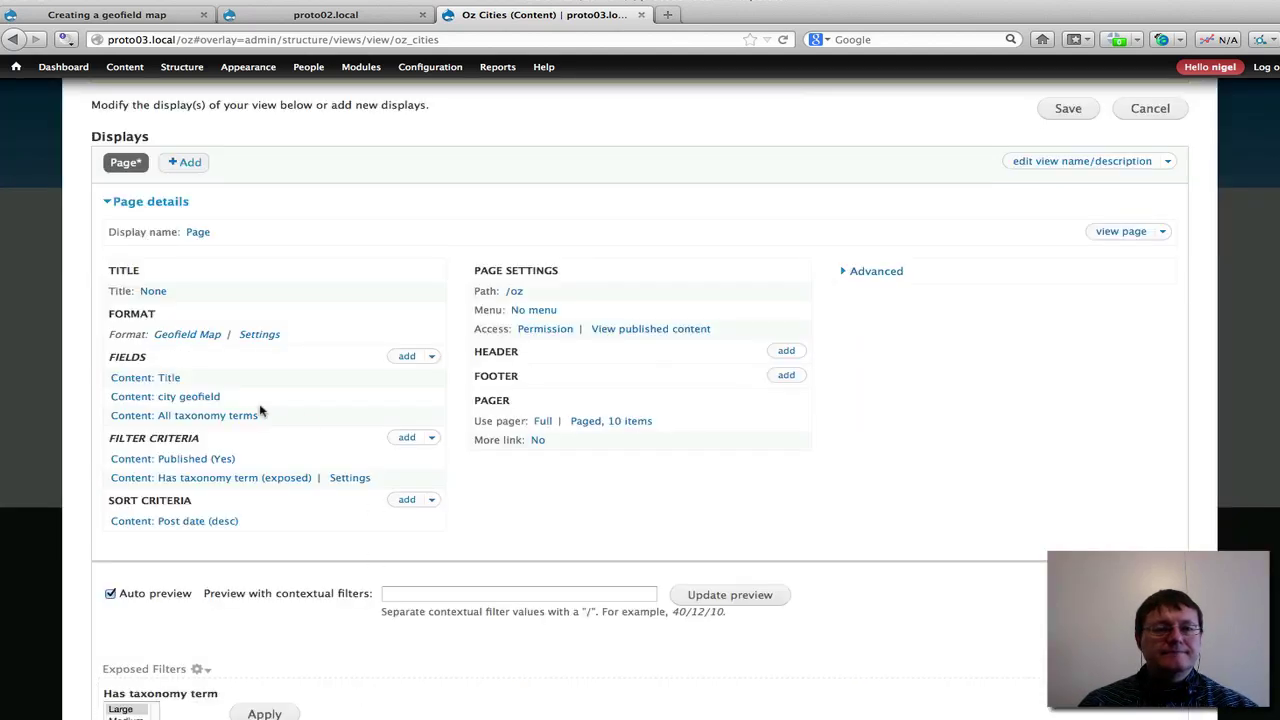
# Enable Use AJAX in the view's advanced settings, overriding it for this page only
pyautogui.click(884, 272)
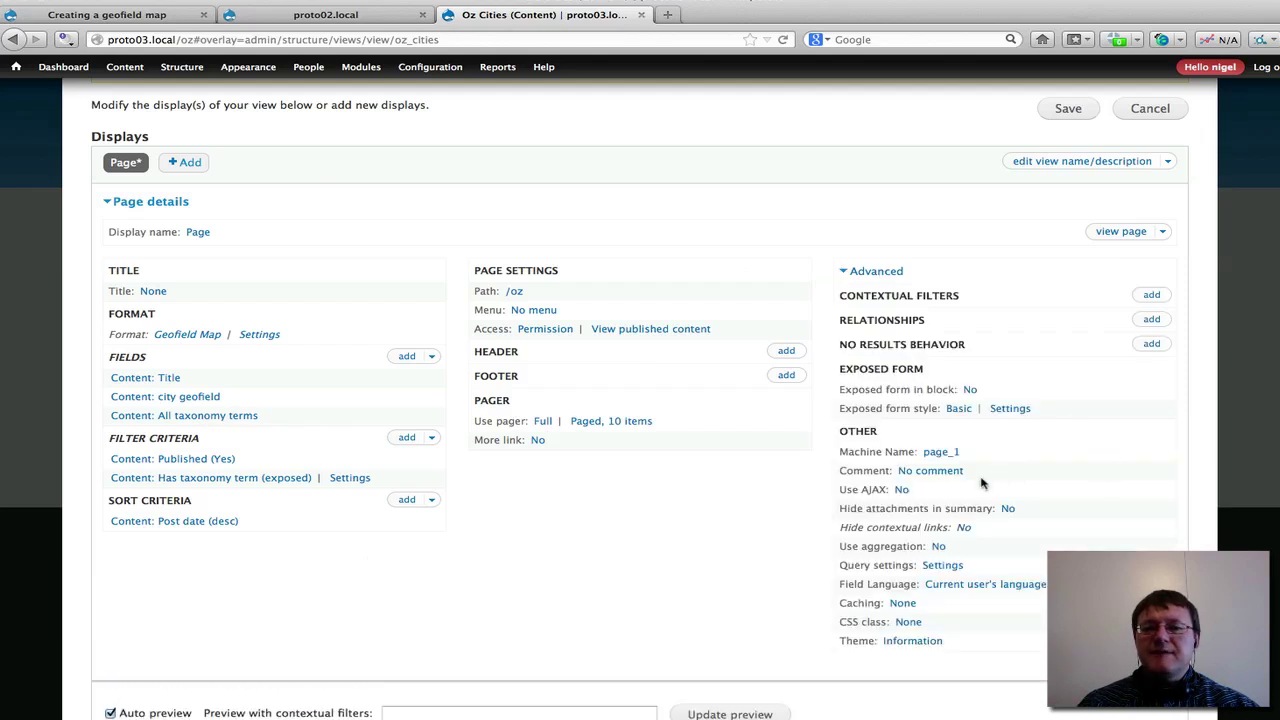
pyautogui.click(901, 491)
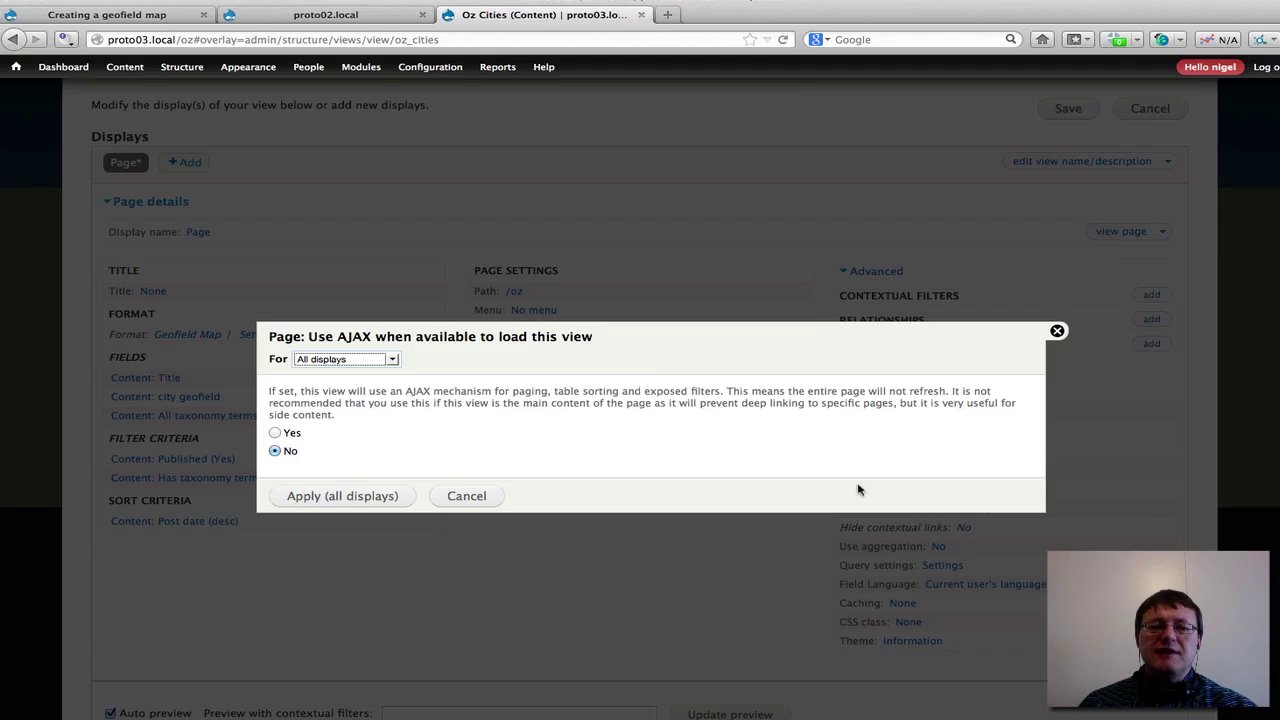
pyautogui.click(392, 360)
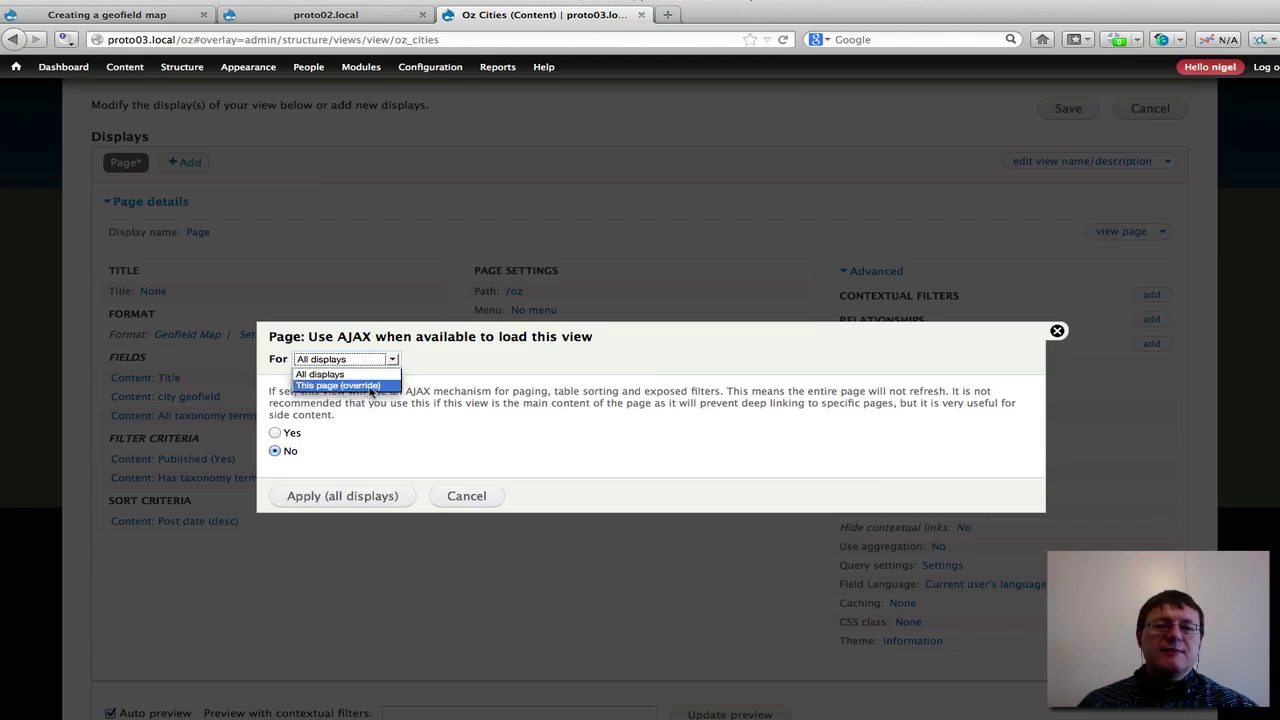
pyautogui.click(370, 387)
pyautogui.click(275, 433)
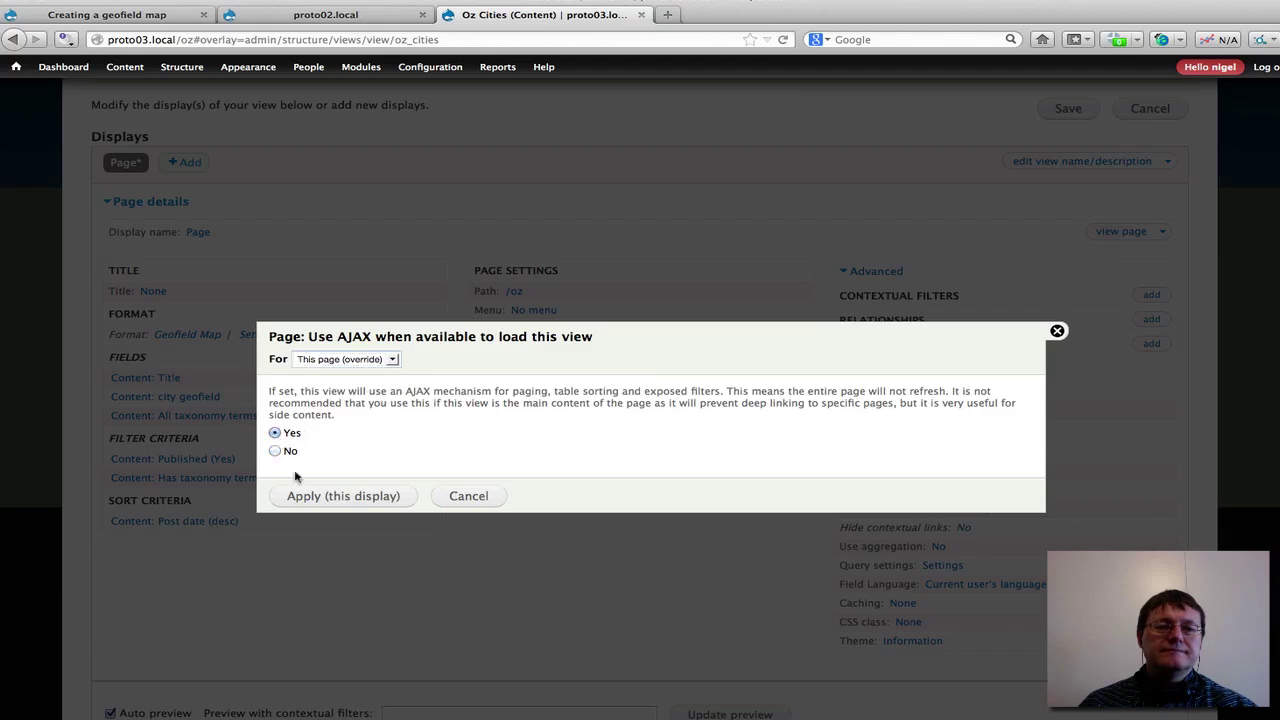
pyautogui.click(320, 496)
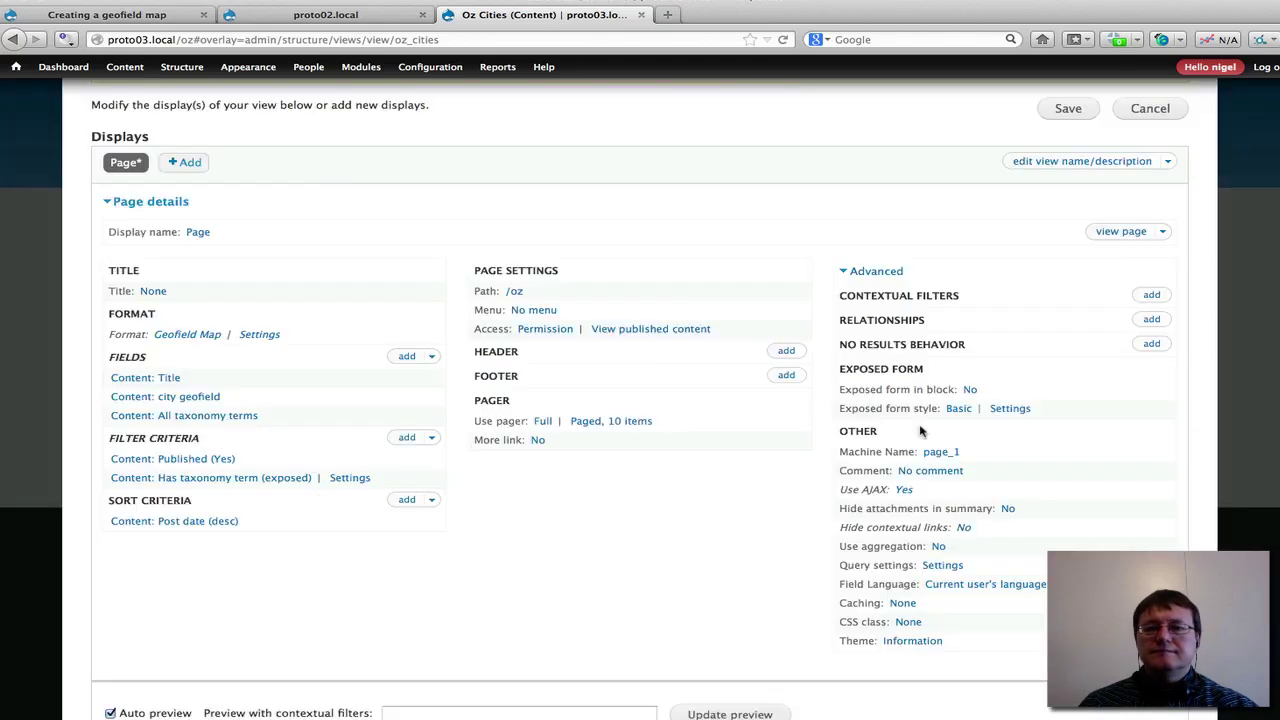
# Set the page's exposed form to be placed in a block
pyautogui.click(970, 391)
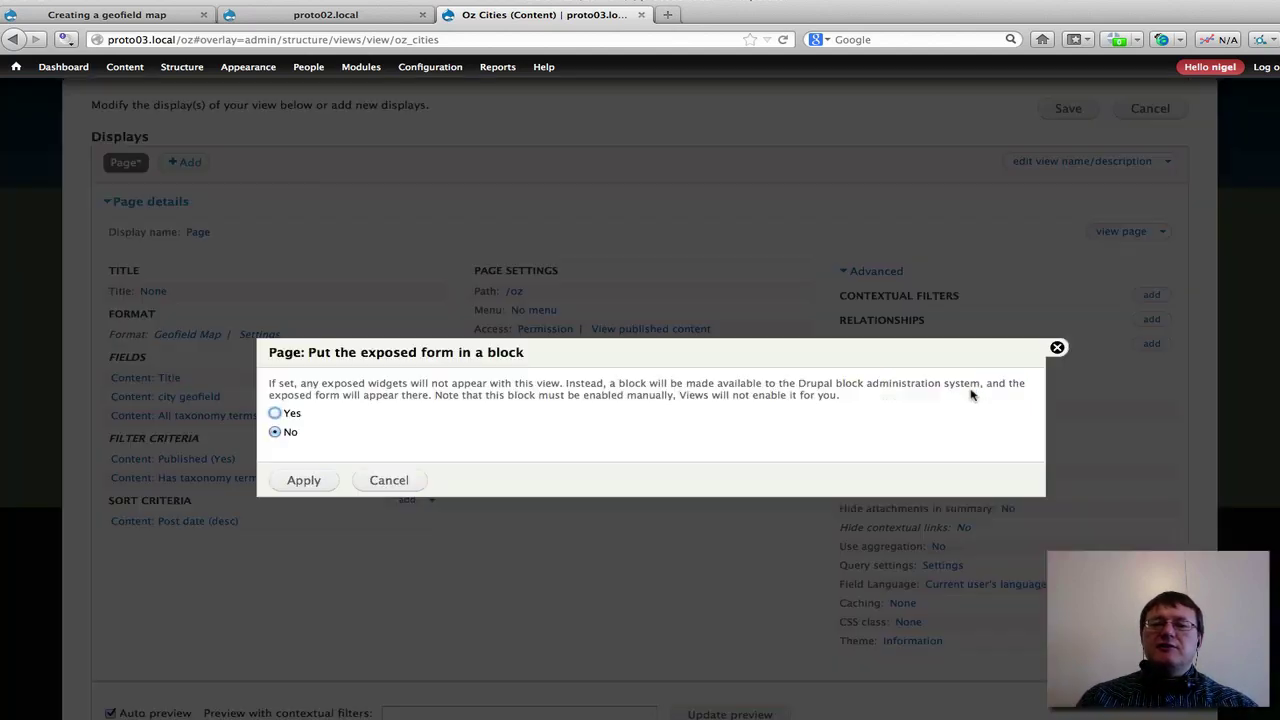
pyautogui.click(275, 414)
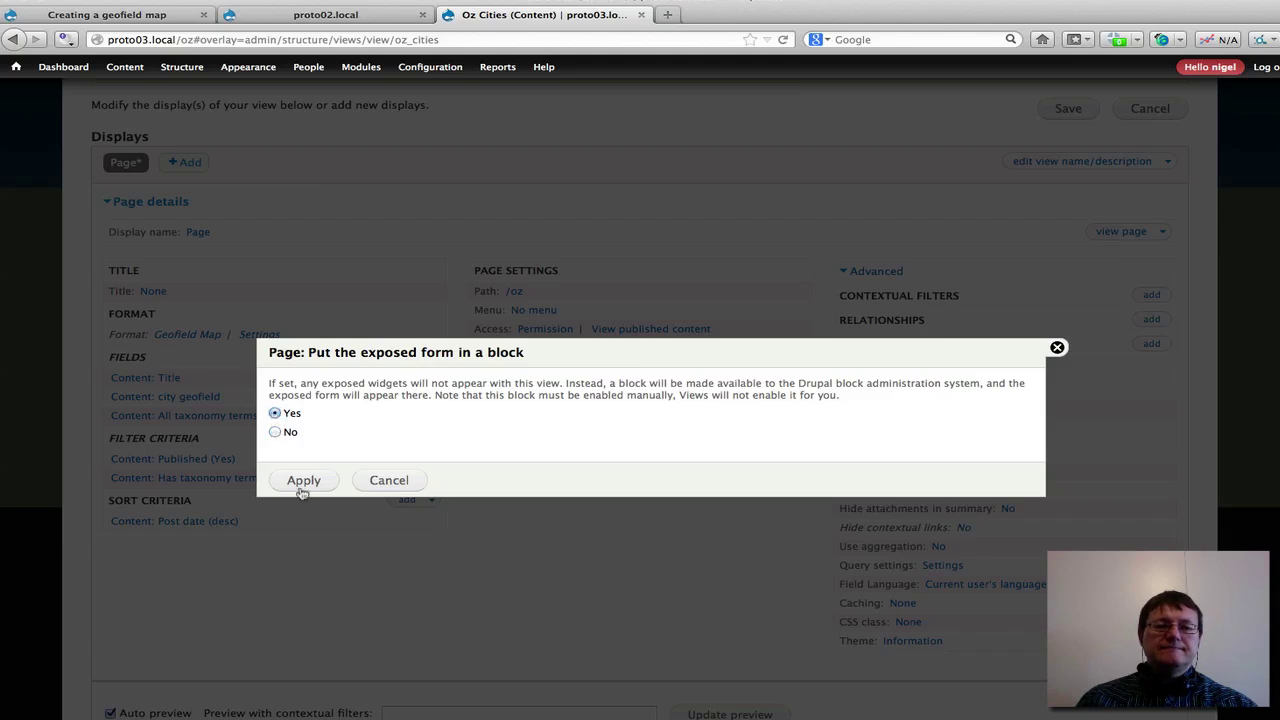
pyautogui.click(303, 482)
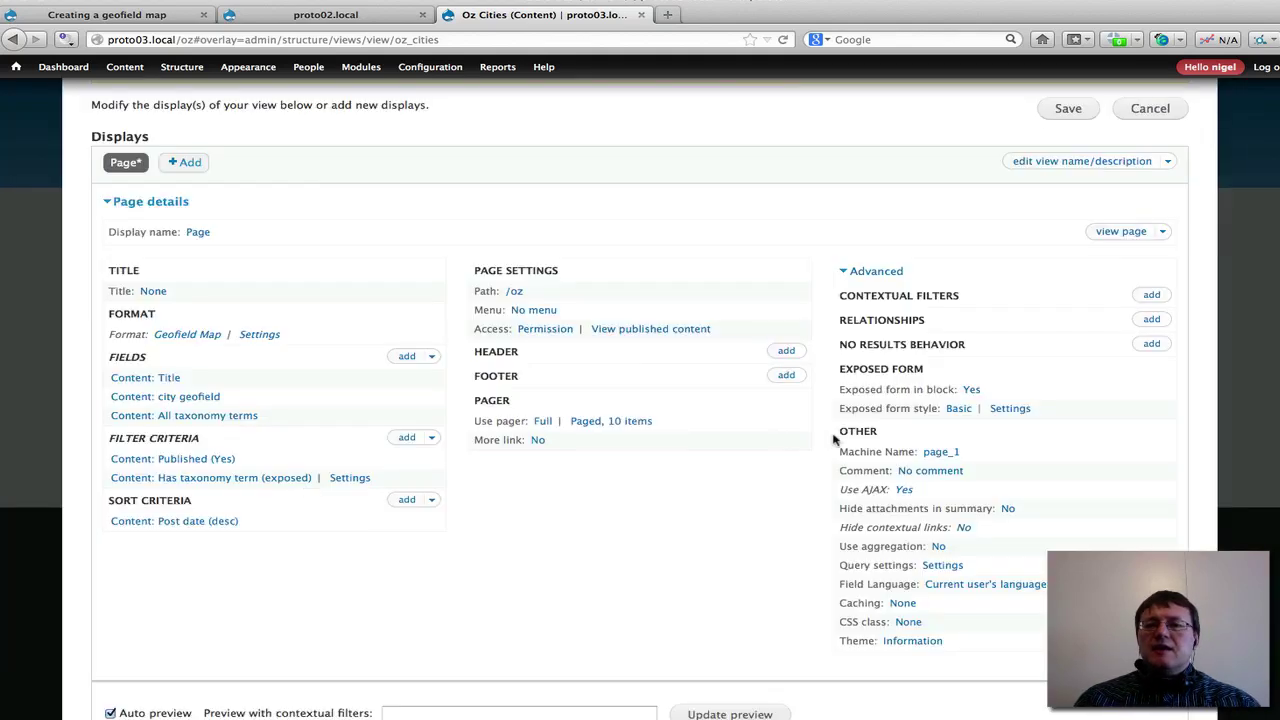
# Turn on Autosubmit with the submit button hidden in the exposed form options, for this page only
pyautogui.click(1012, 410)
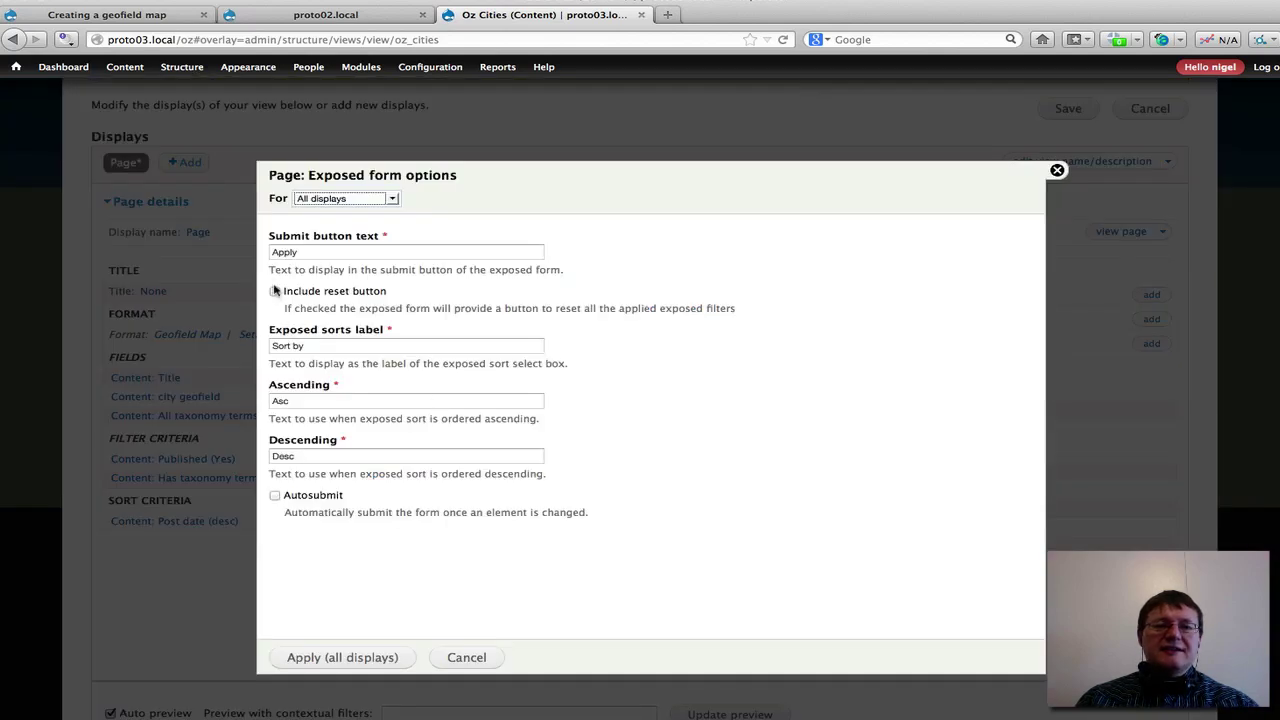
pyautogui.click(276, 497)
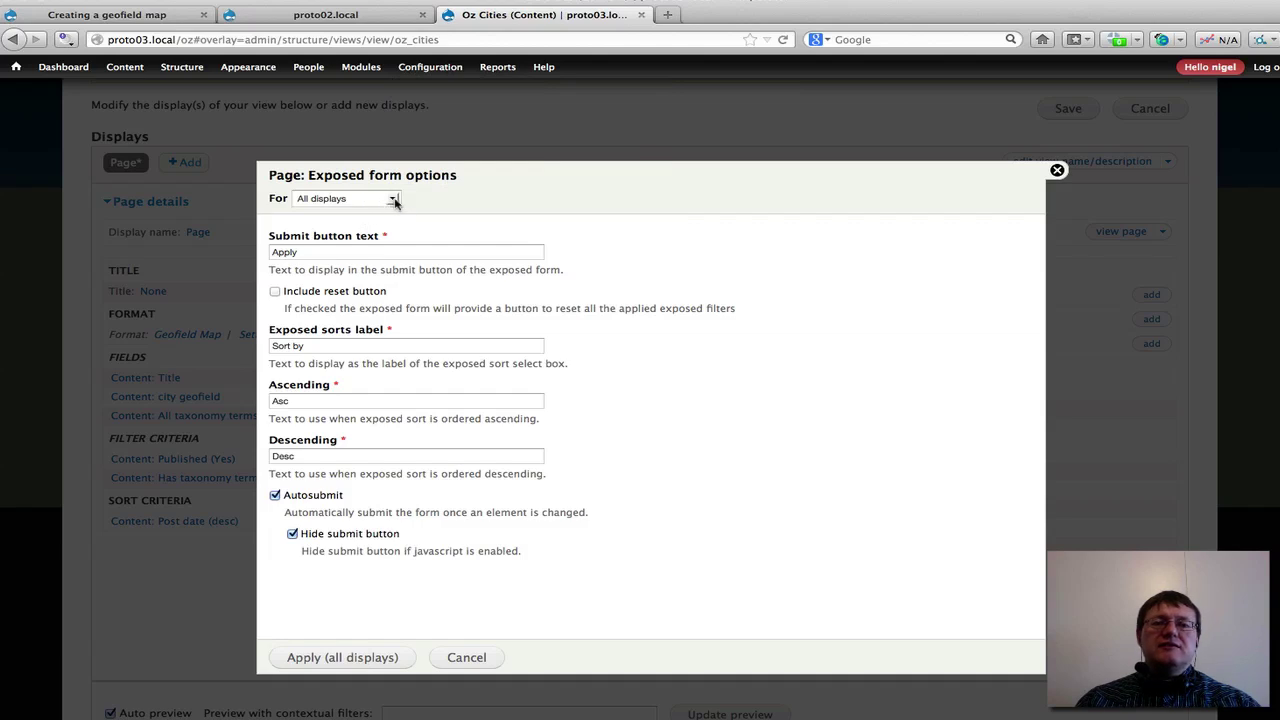
pyautogui.click(388, 200)
pyautogui.click(375, 230)
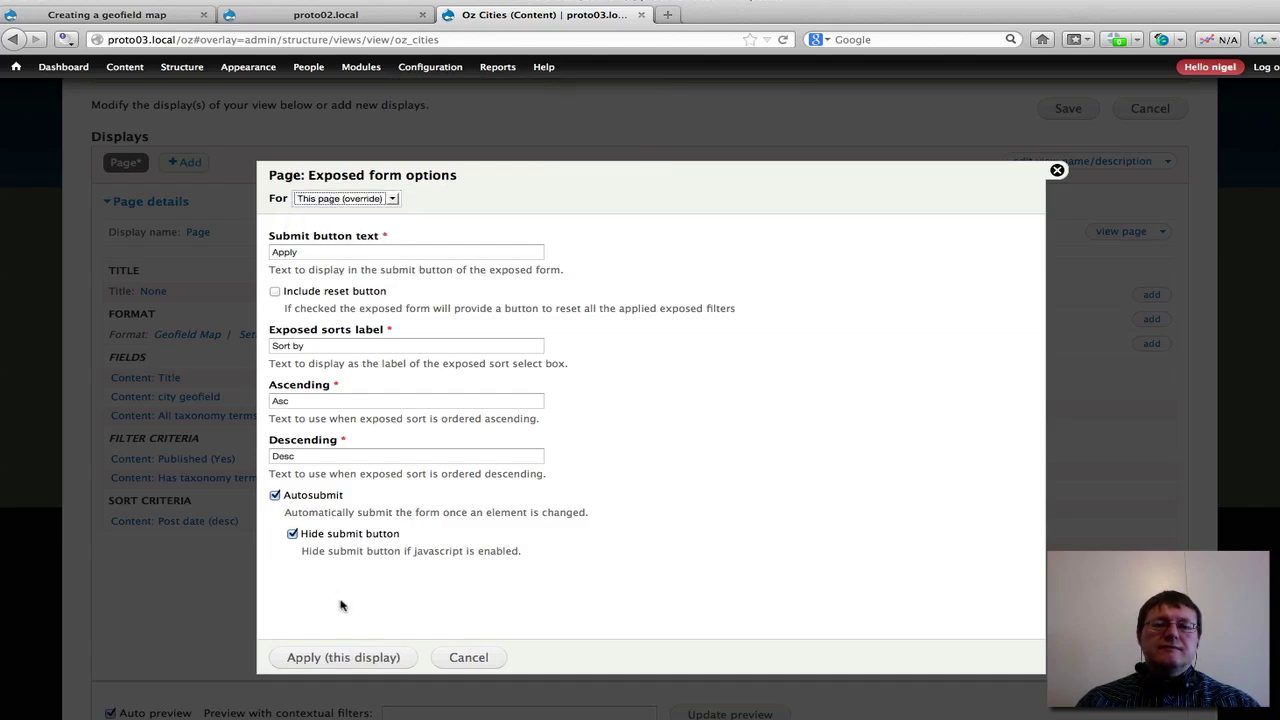
pyautogui.click(356, 659)
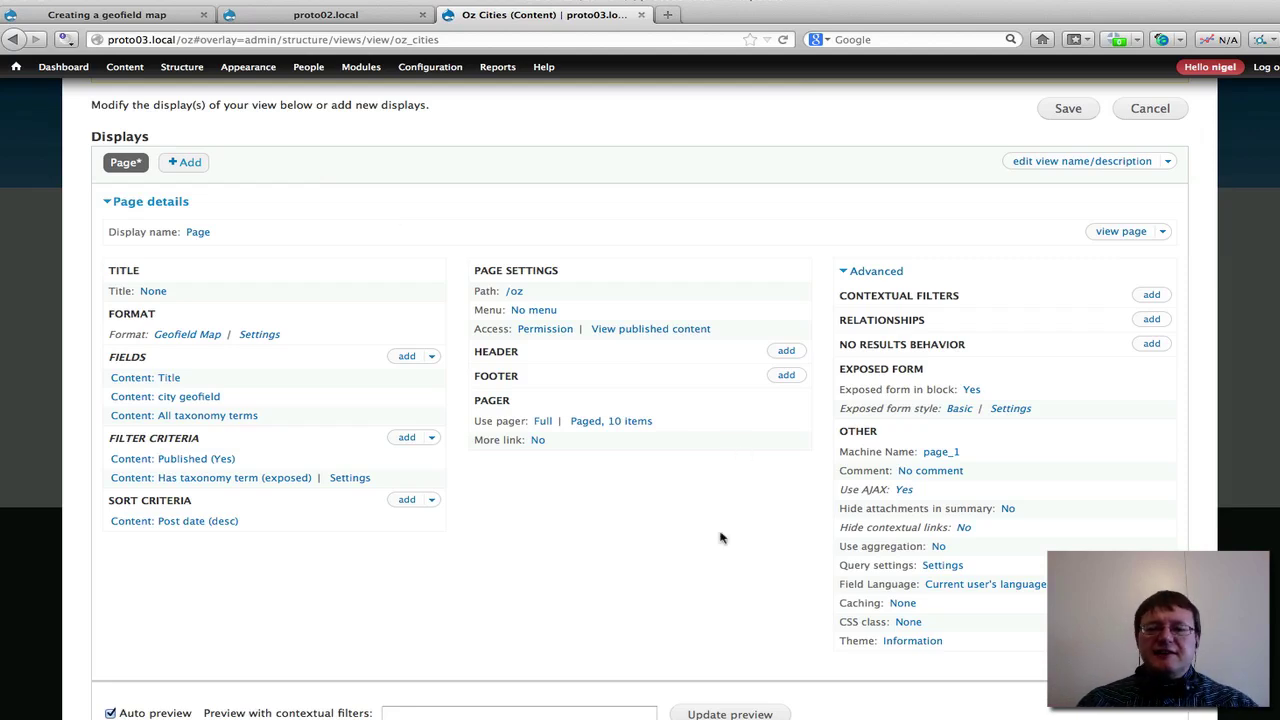
# Save the changes to the Oz Cities view
pyautogui.scroll(-2, 720, 538)
pyautogui.scroll(4, 720, 538)
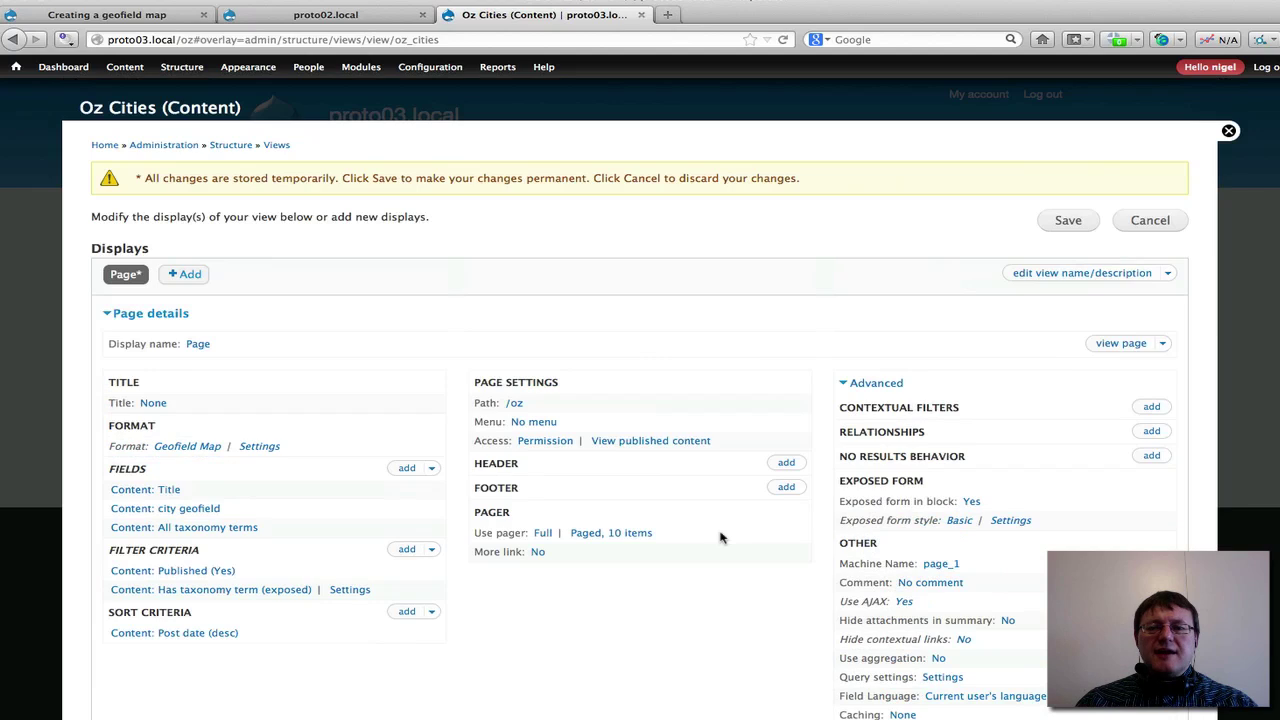
pyautogui.click(1071, 224)
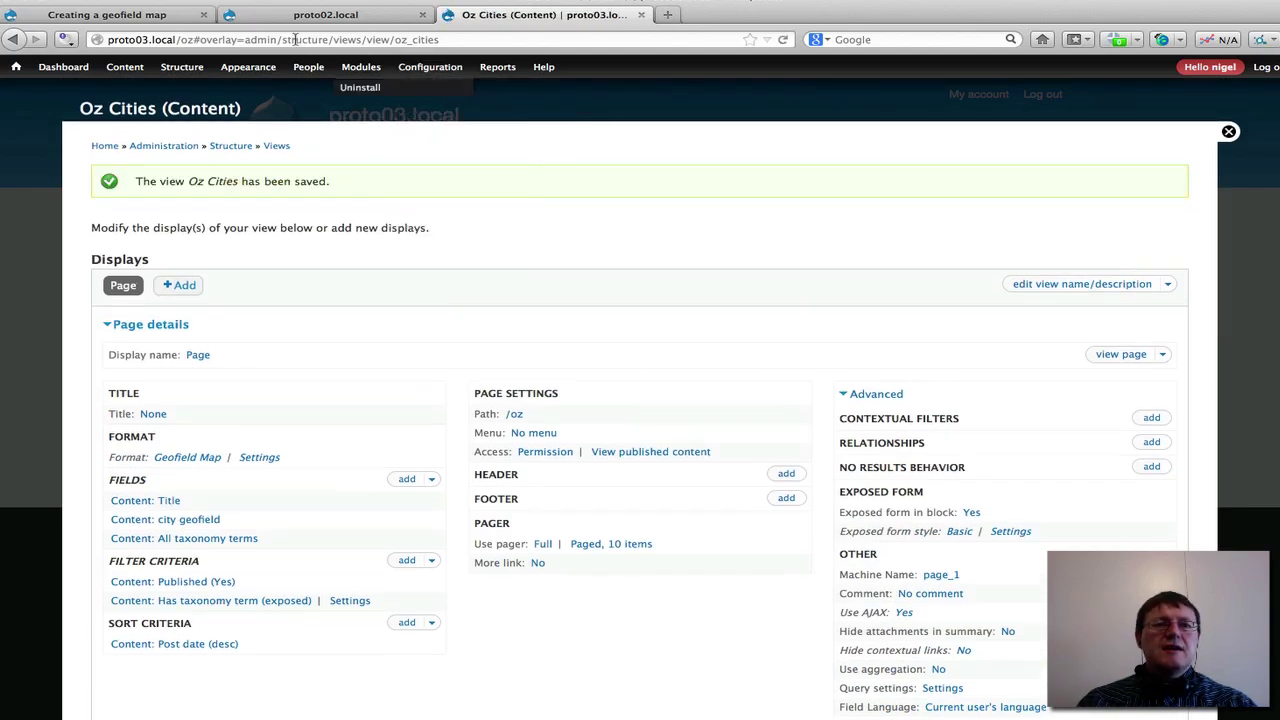
# Go to the site's block administration and assign the Exposed form: oz_cities-page_1 block to the Sidebar first region
pyautogui.moveTo(137, 67)
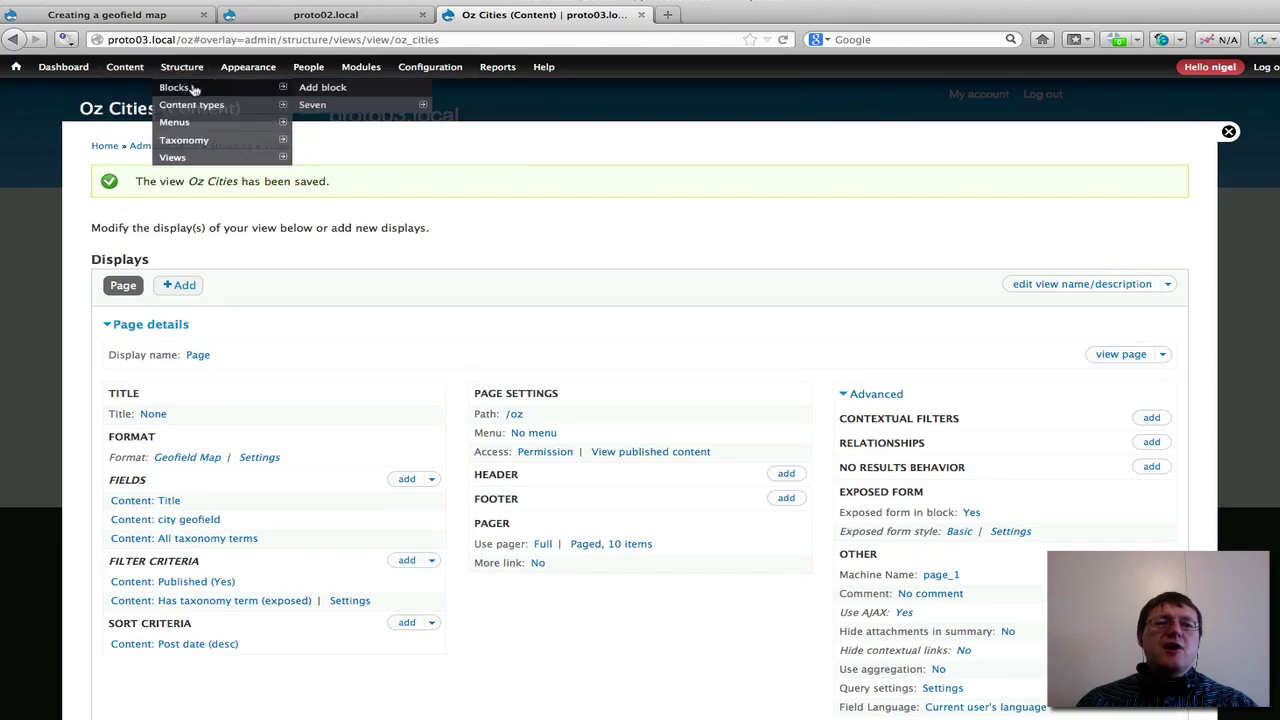
pyautogui.click(193, 89)
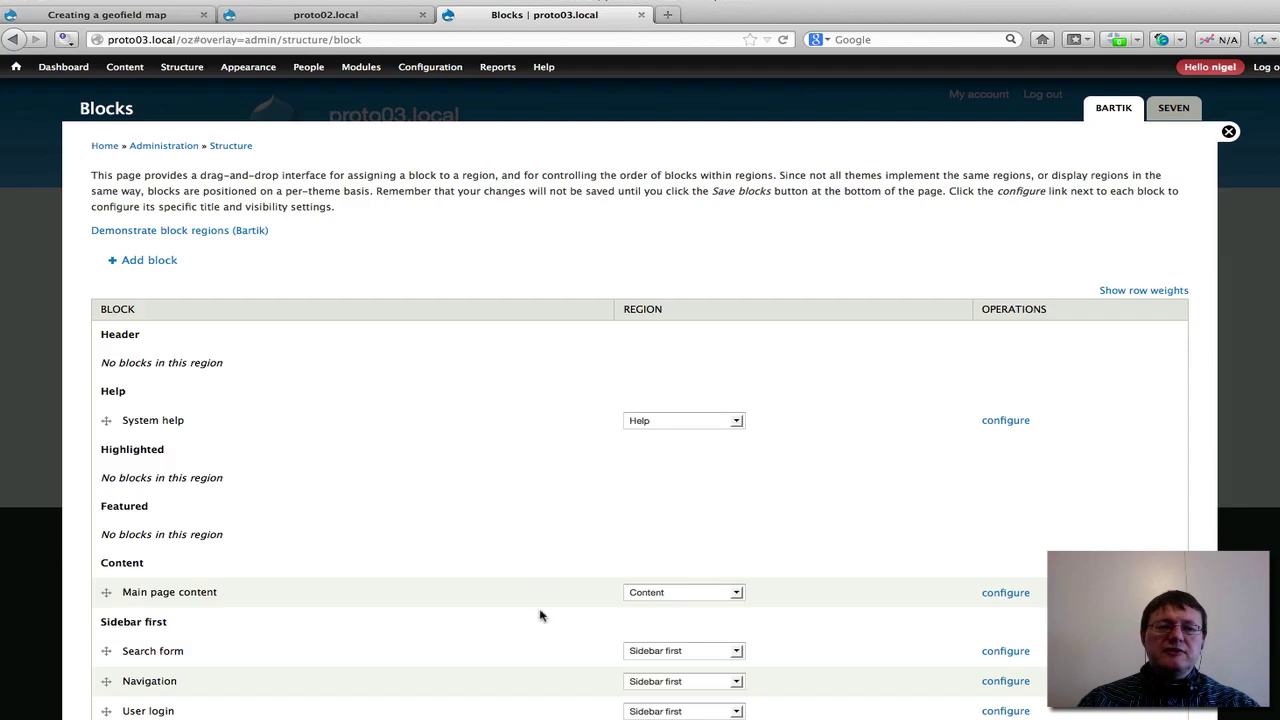
pyautogui.scroll(-15, 540, 611)
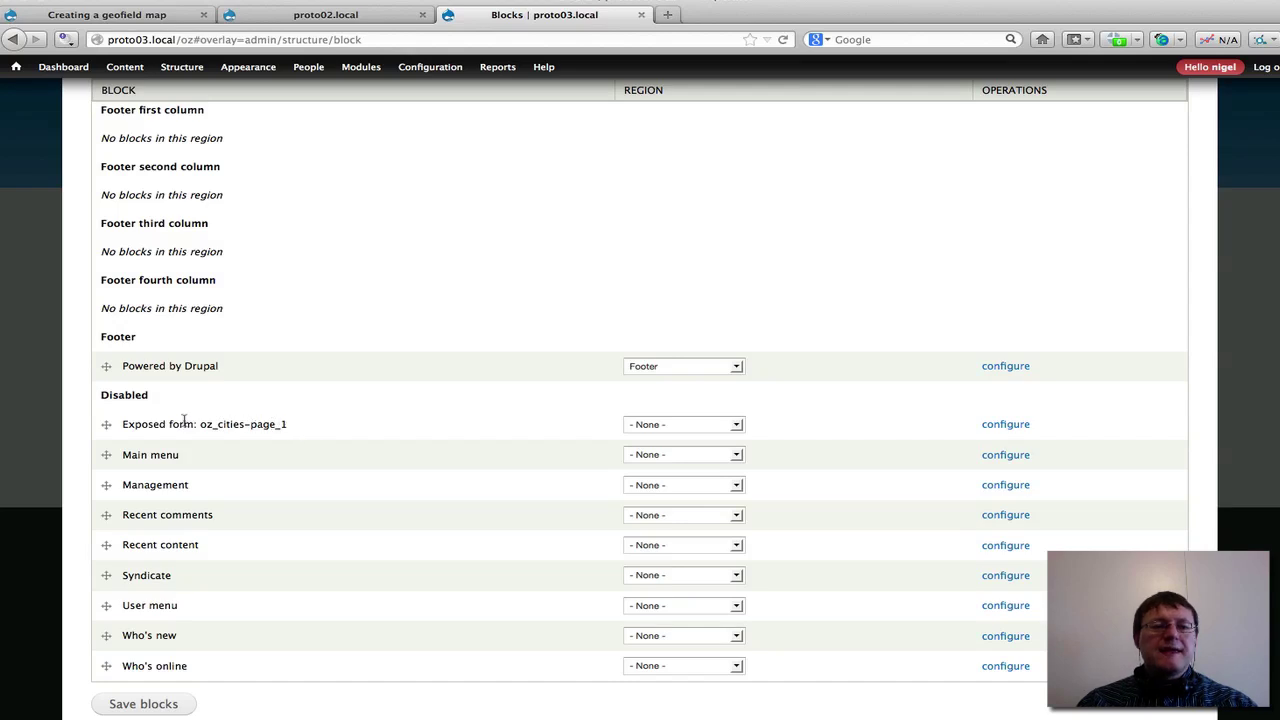
pyautogui.click(736, 425)
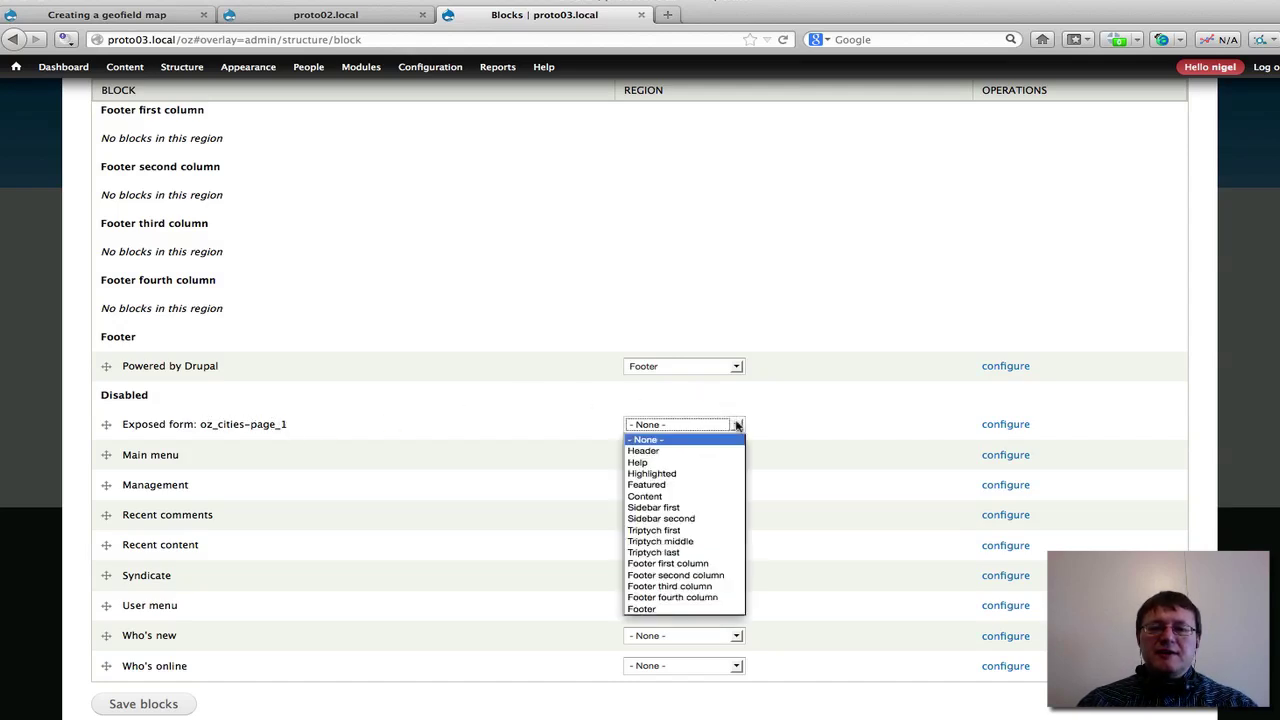
pyautogui.click(714, 509)
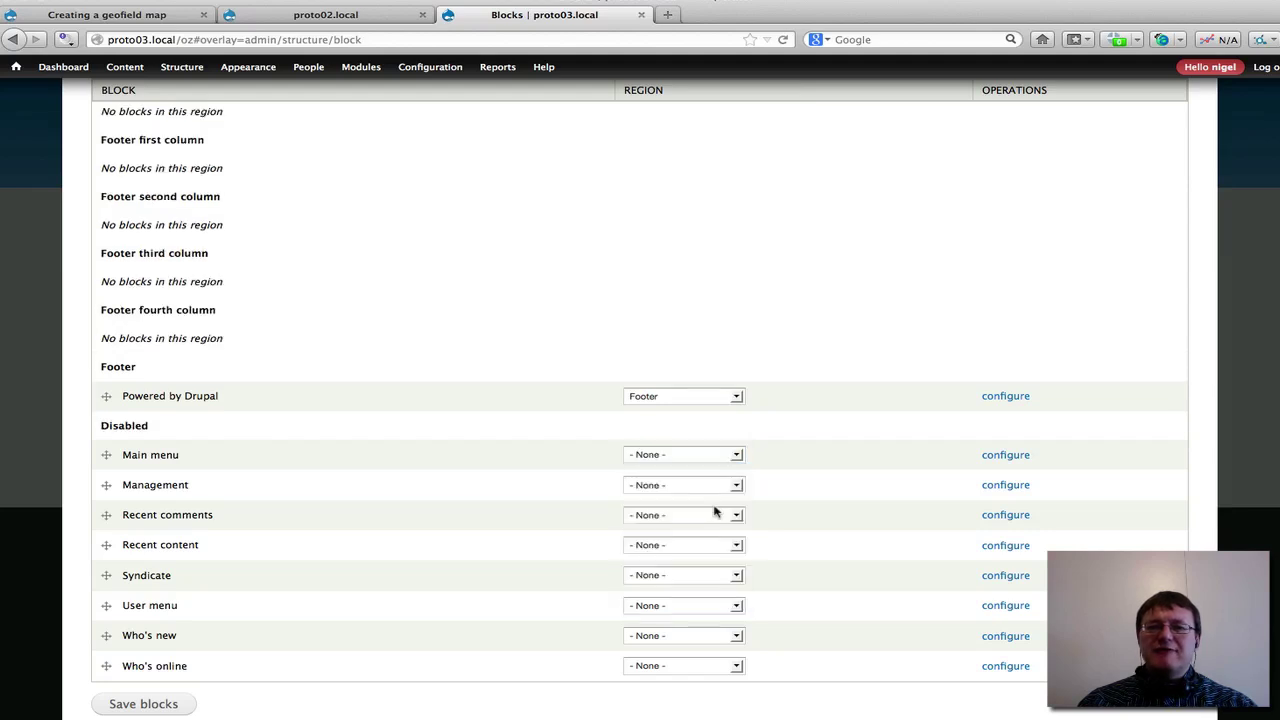
# Move the Exposed form: oz_cities-page_1 block directly above User login in Sidebar first and save the block layout
pyautogui.scroll(10, 437, 356)
pyautogui.scroll(2, 437, 356)
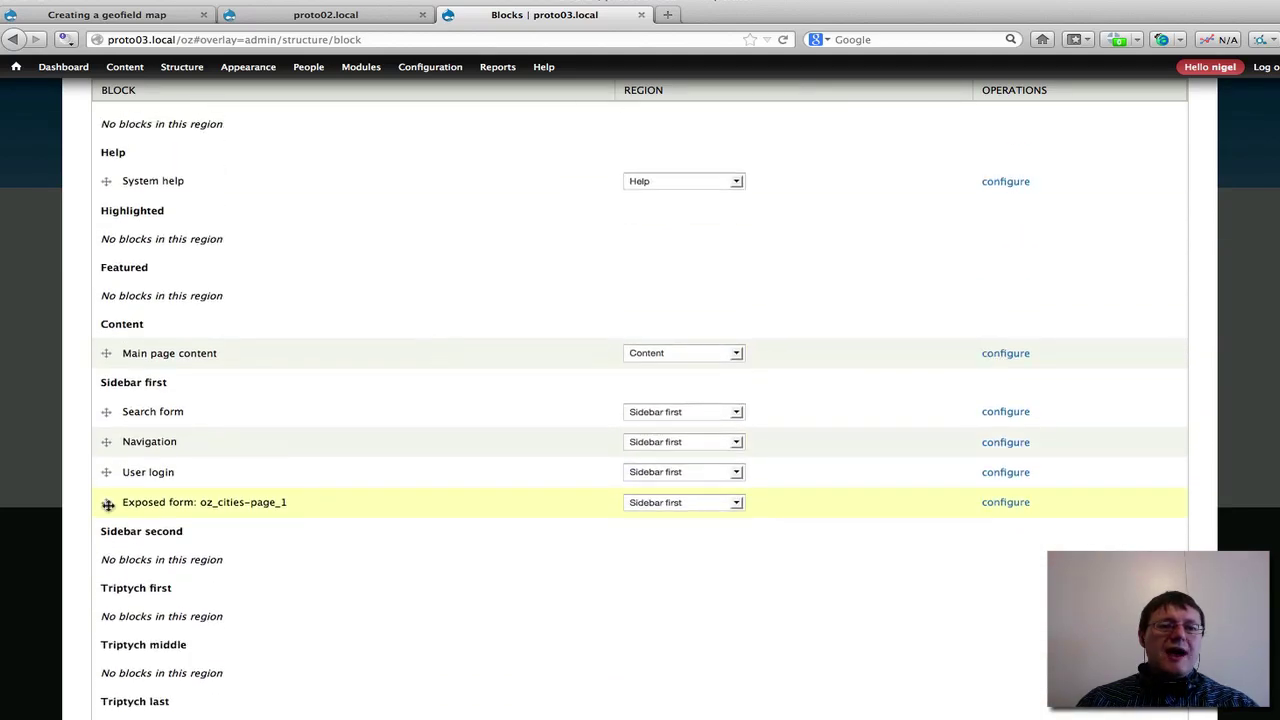
pyautogui.moveTo(104, 504); pyautogui.dragTo(105, 472)
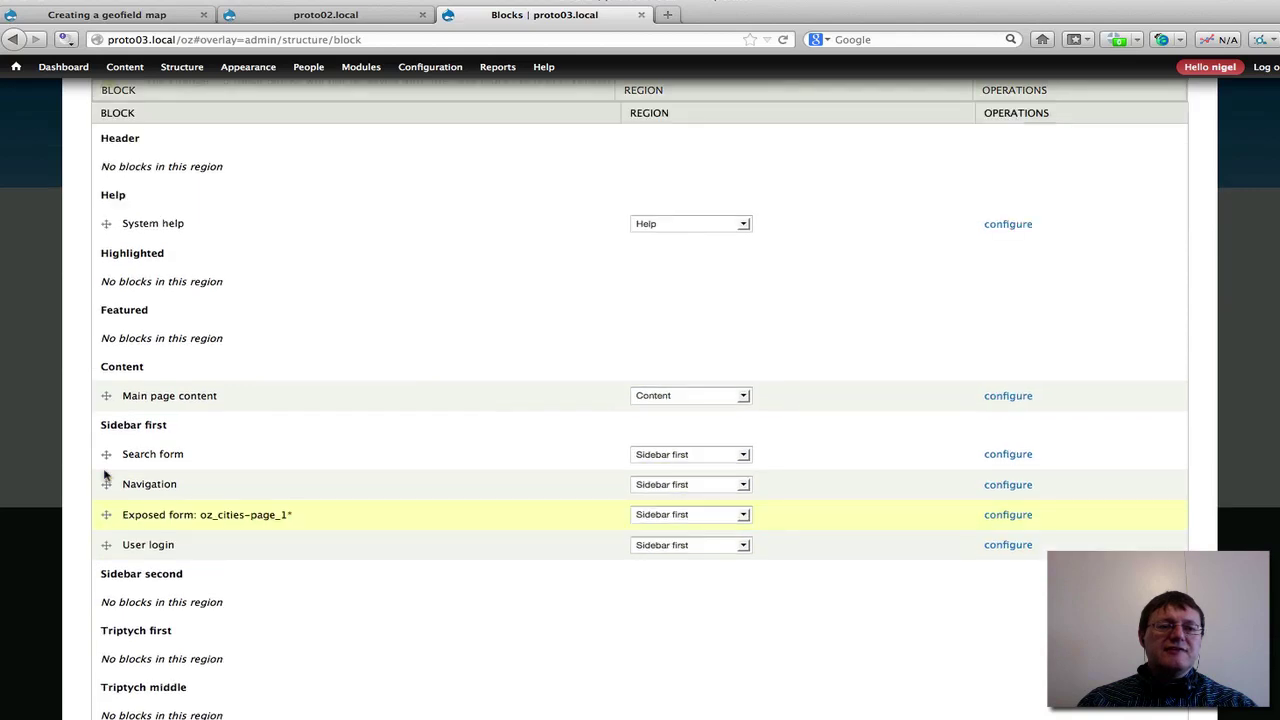
pyautogui.scroll(-10, 324, 592)
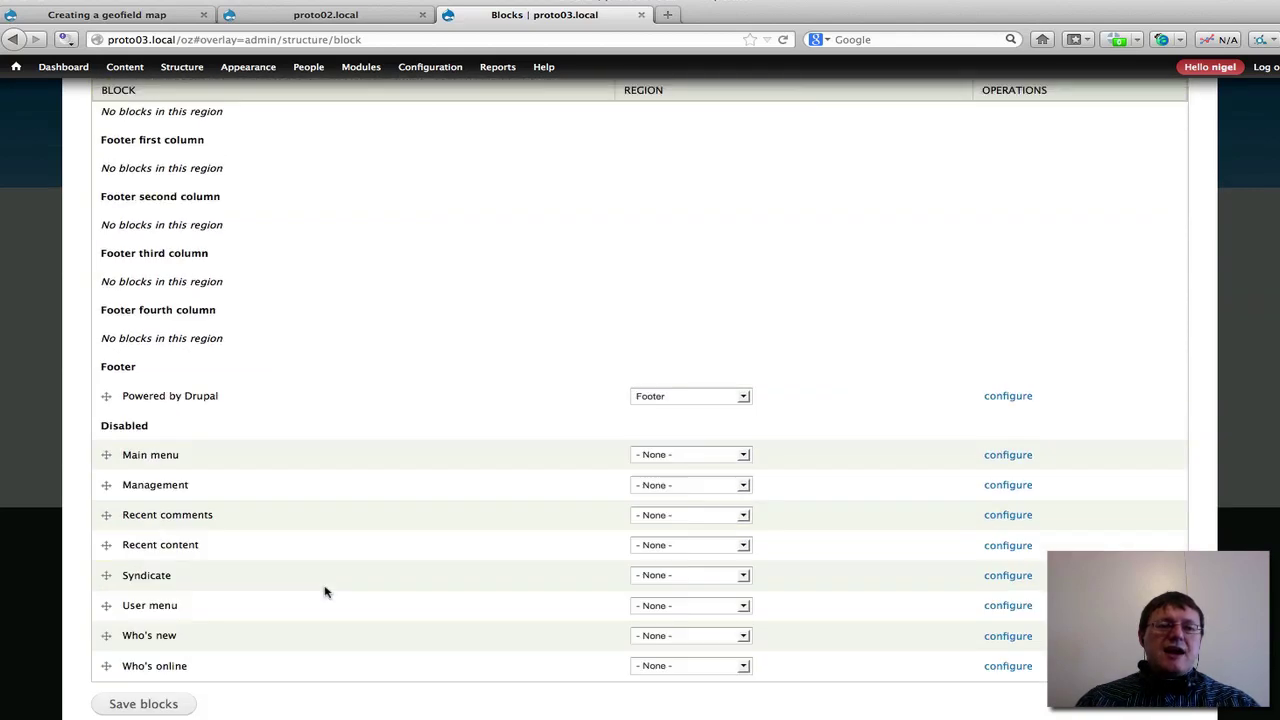
pyautogui.click(156, 705)
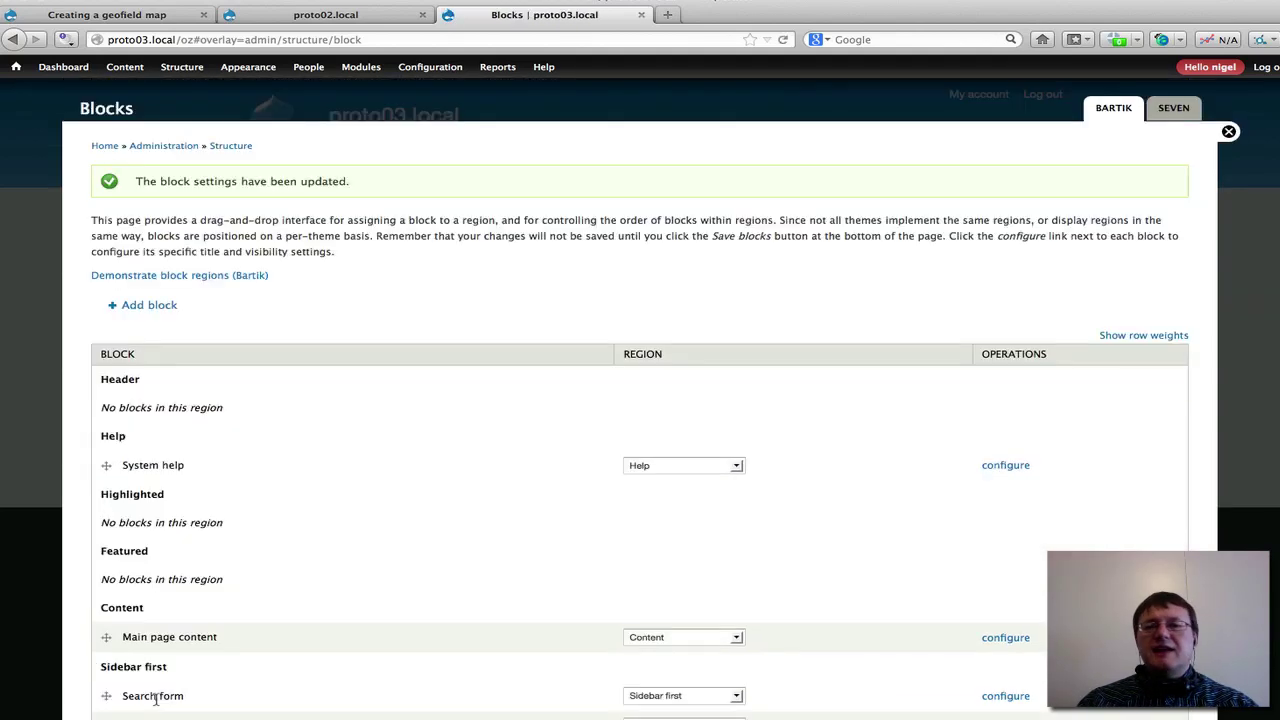
# Configure the Exposed form: oz_cities-page_1 block to show only on the oz page and save the block configuration
pyautogui.scroll(-3, 354, 649)
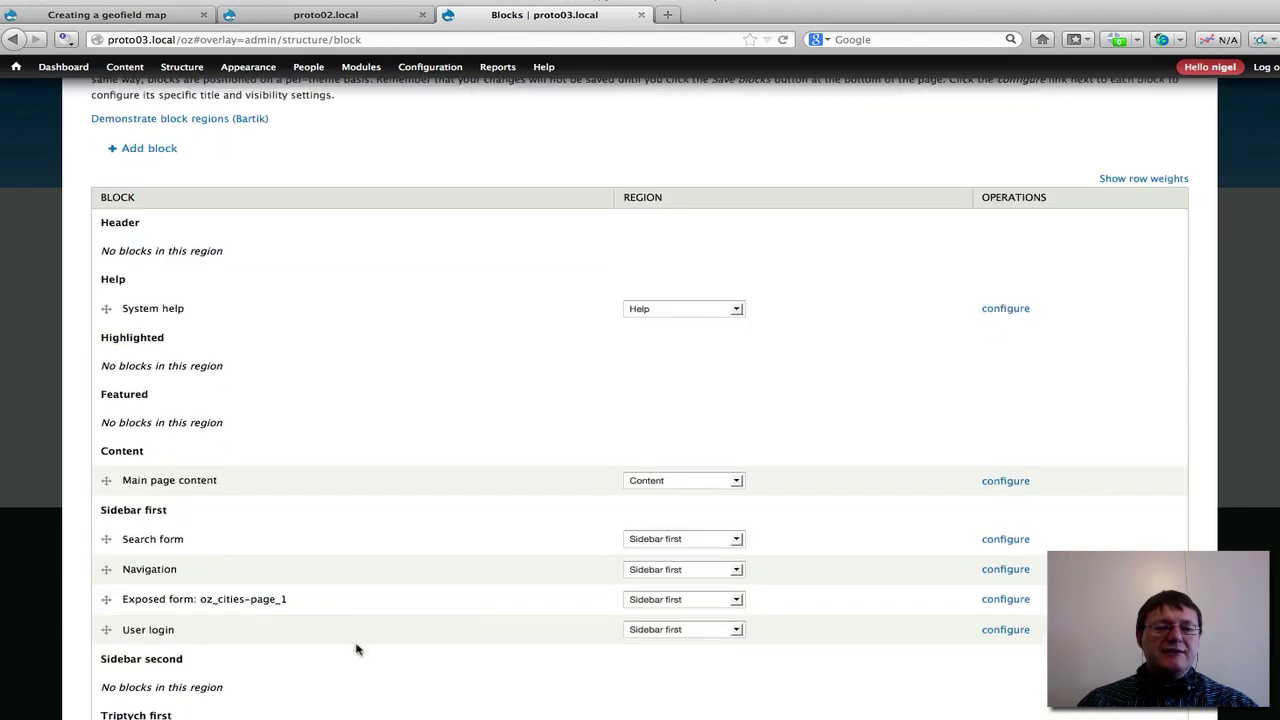
pyautogui.click(1004, 601)
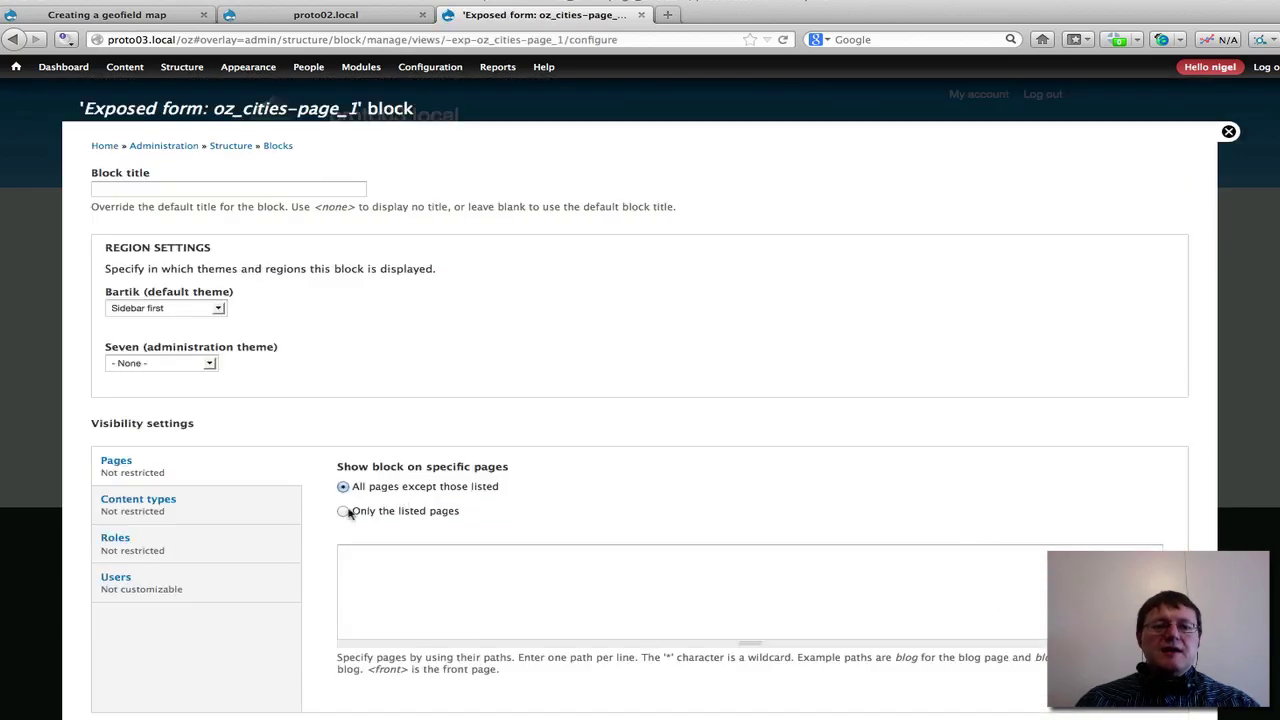
pyautogui.click(345, 513)
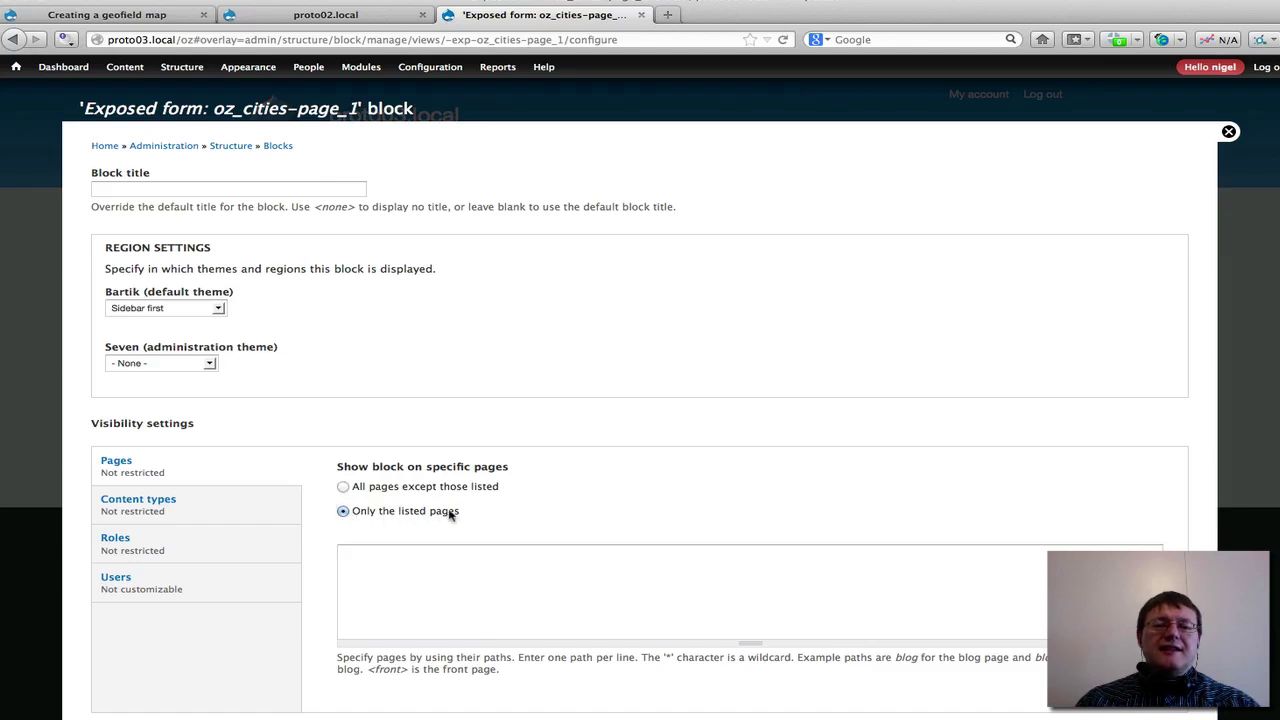
pyautogui.click(401, 559)
pyautogui.write('o')
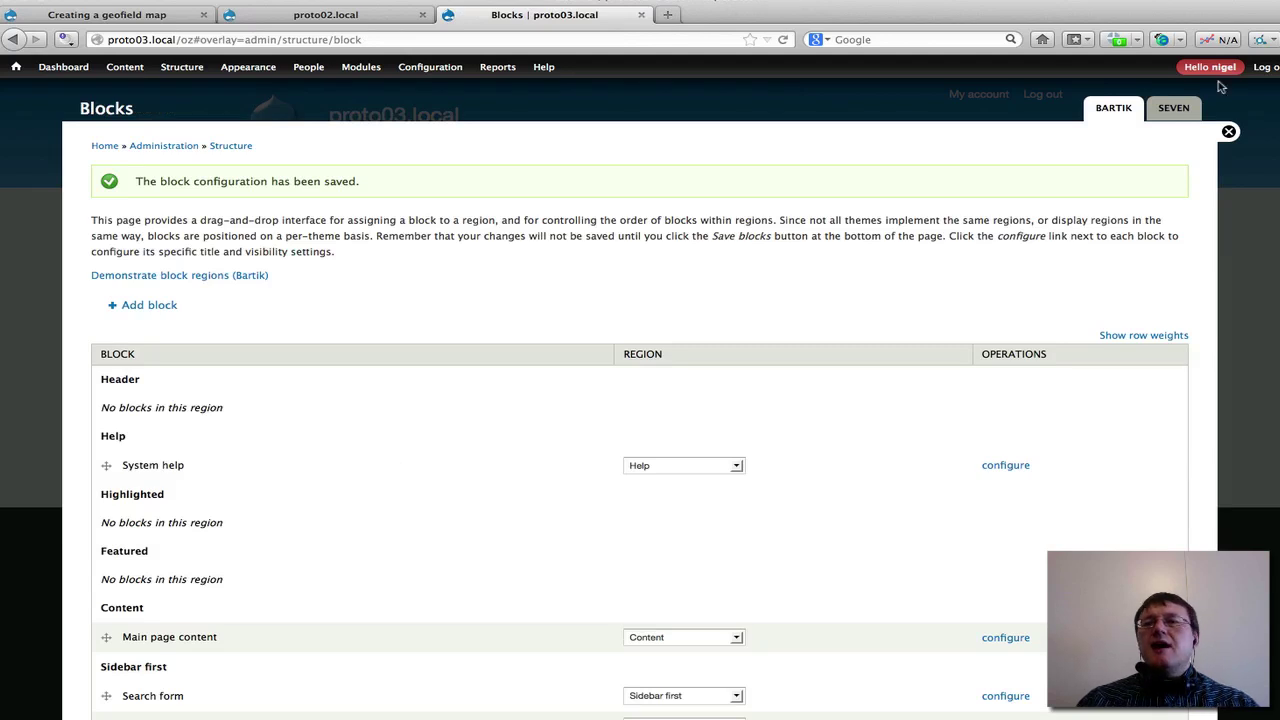
# Return to the Oz map page and test the taxonomy term filter with Large and with Medium
pyautogui.click(1229, 134)
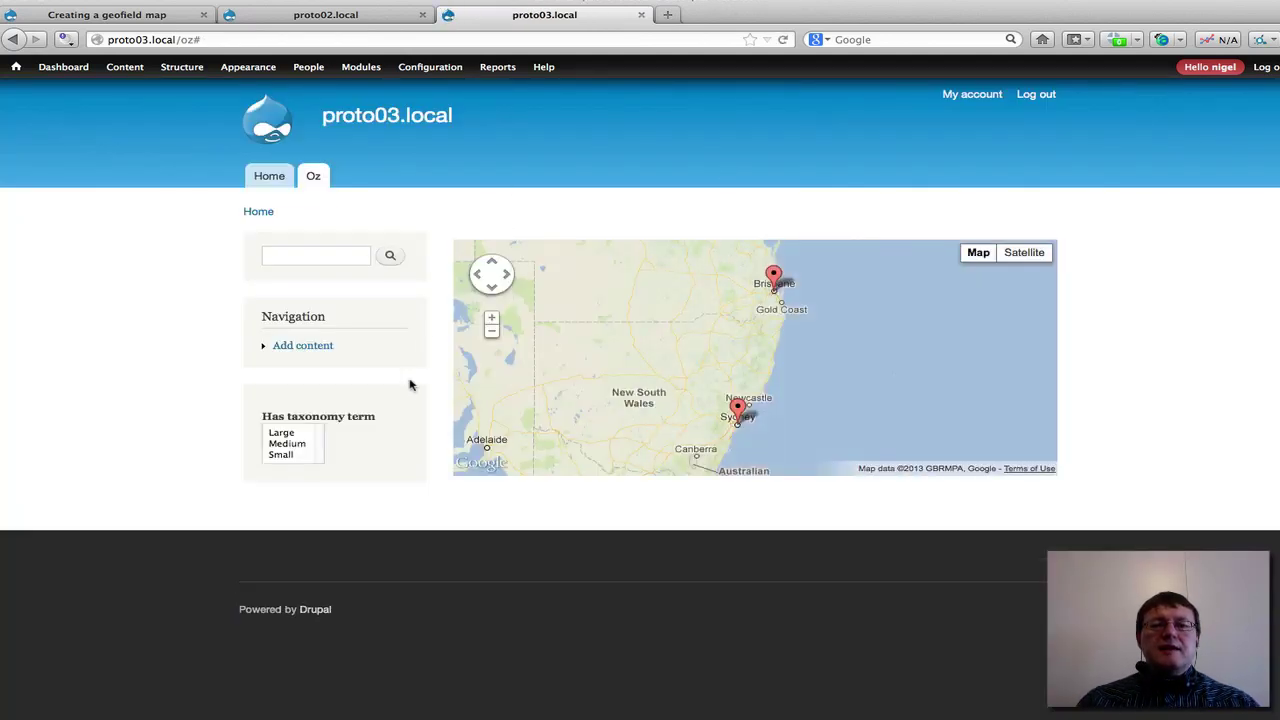
pyautogui.click(283, 435)
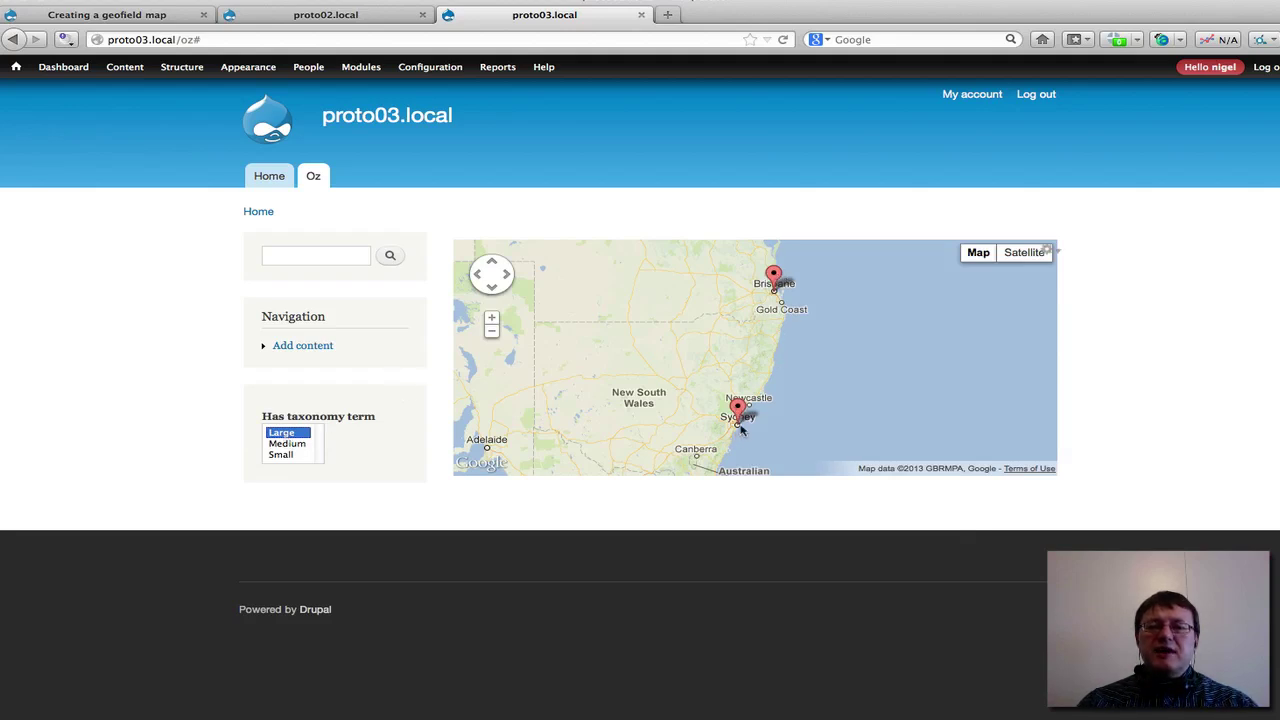
pyautogui.click(297, 446)
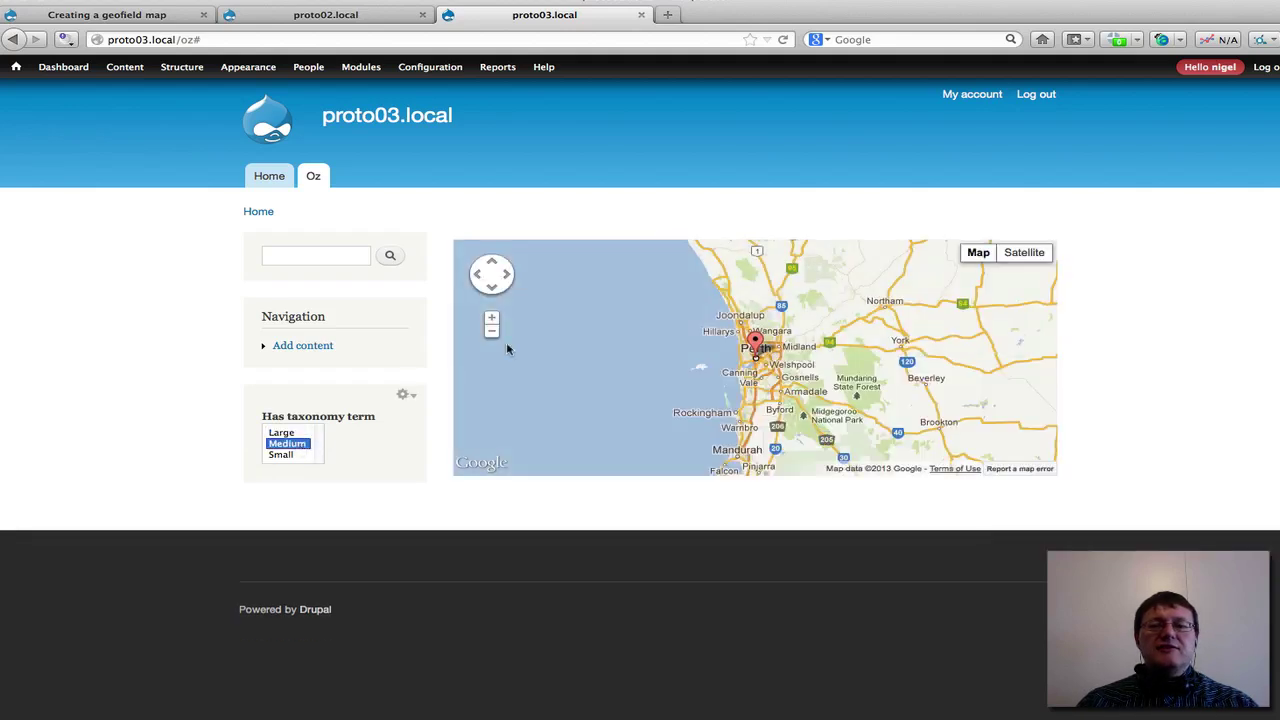